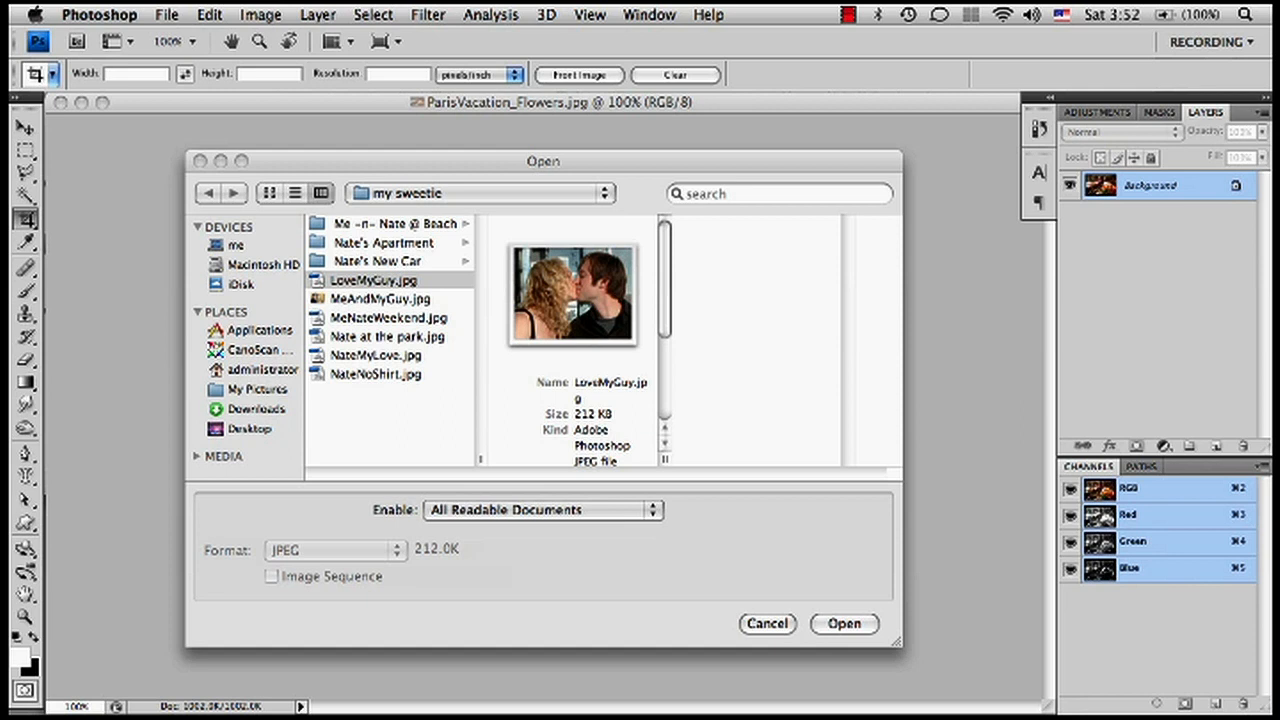
# - Open MeAndMyGuy.jpg from the my sweetie folder and duplicate its Background layer
pyautogui.click(397, 300)
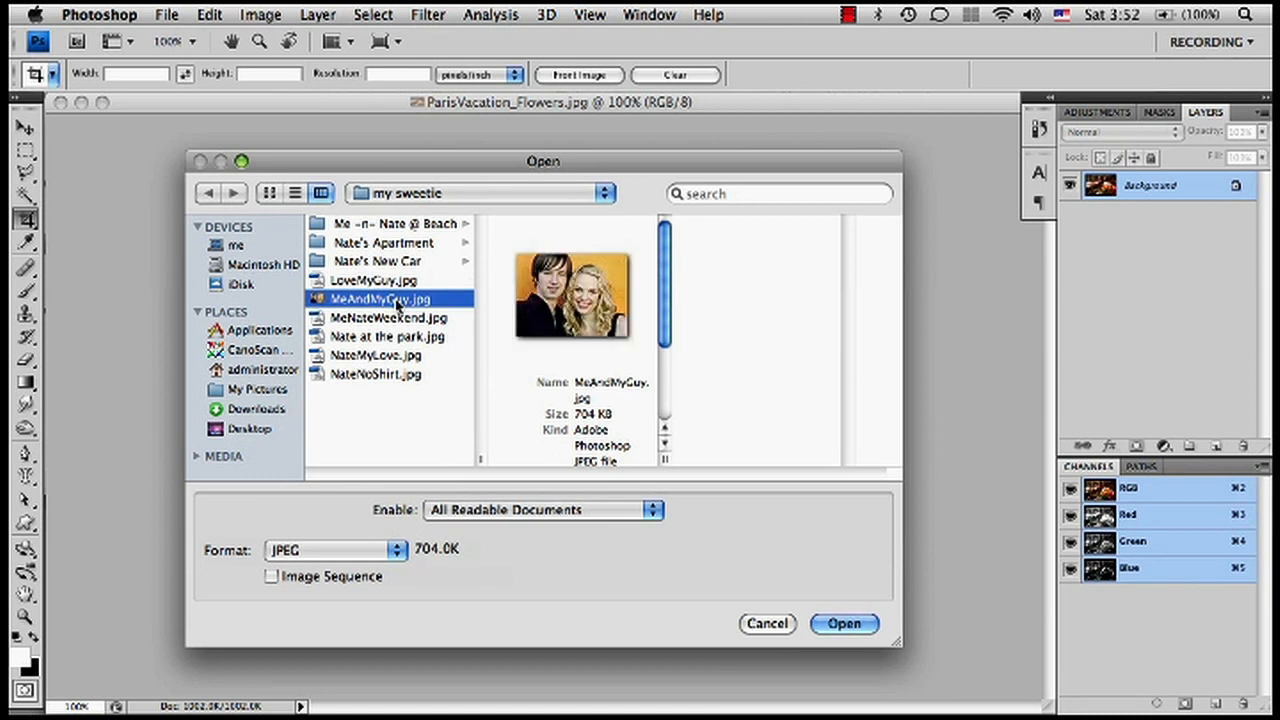
pyautogui.doubleClick(397, 300)
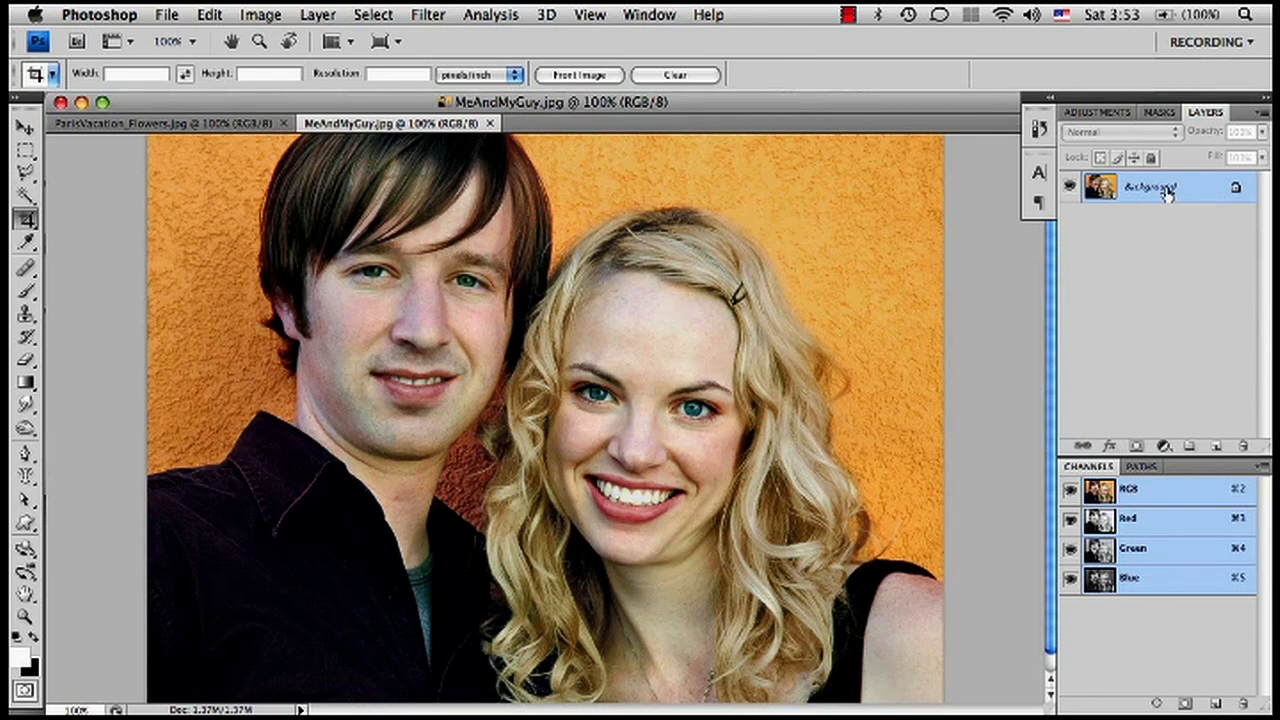
pyautogui.moveTo(1173, 194); pyautogui.dragTo(1218, 446)
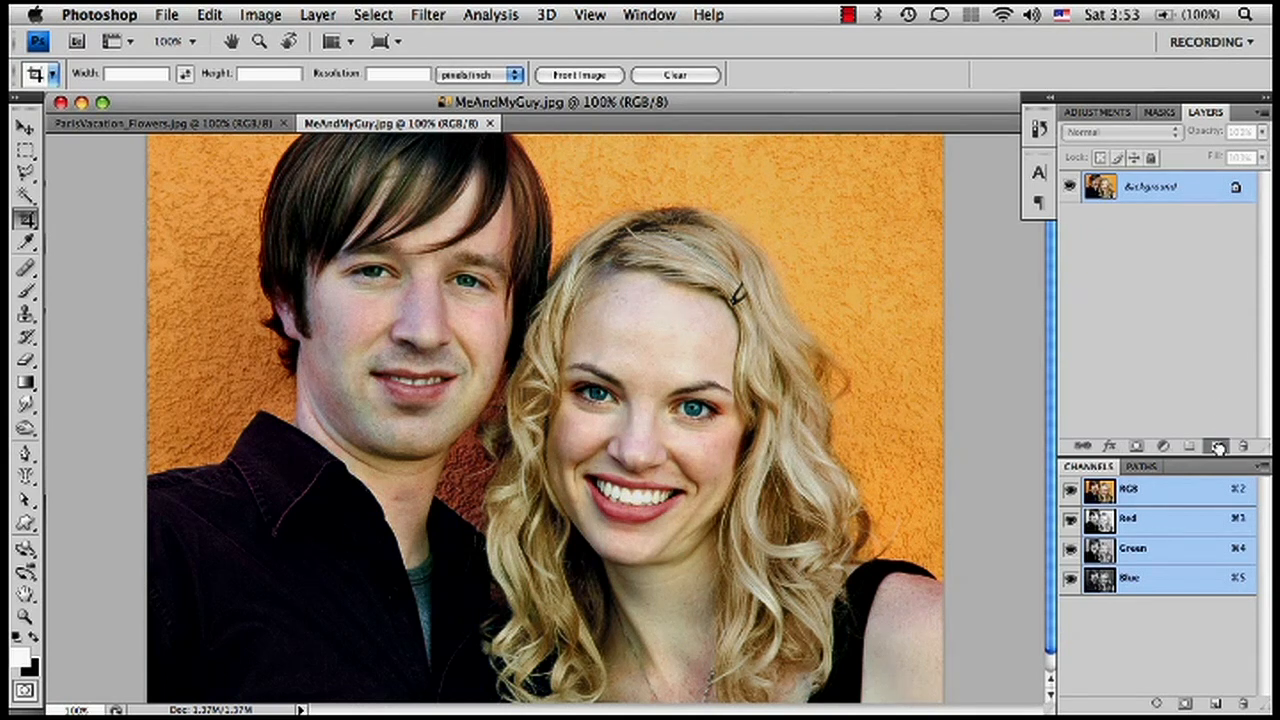
pyautogui.moveTo(1218, 445); pyautogui.dragTo(1218, 443)
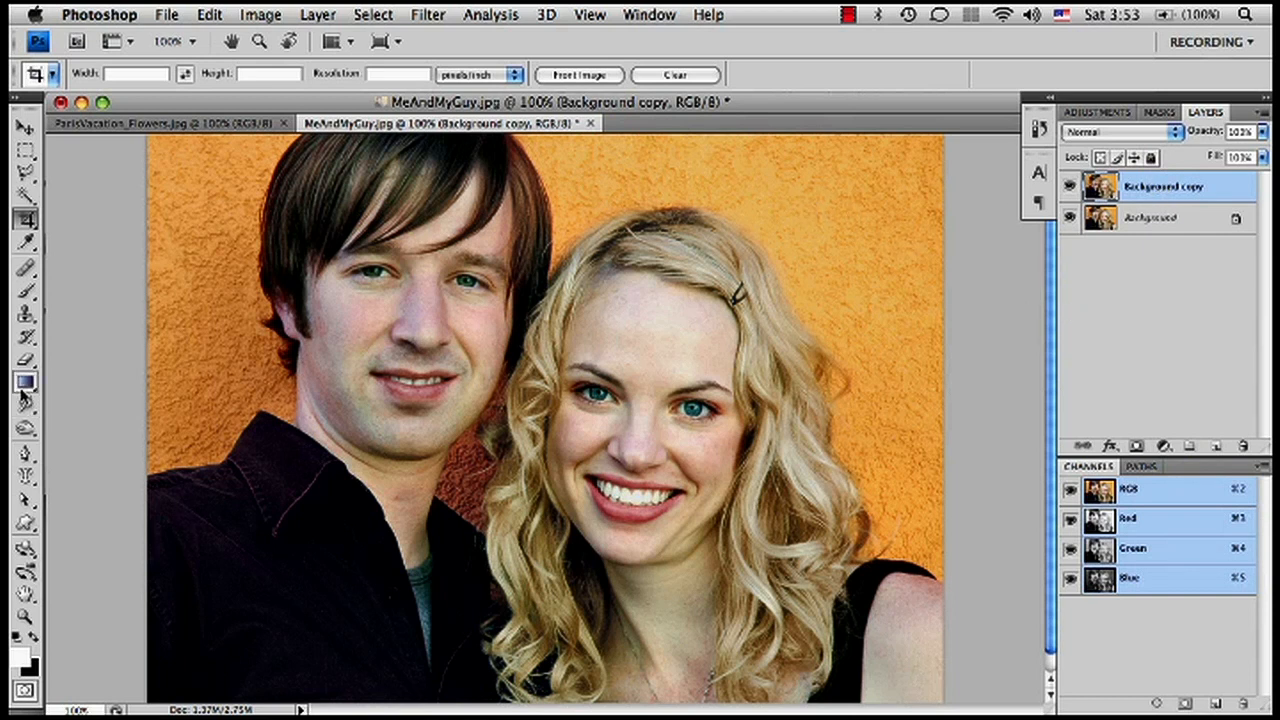
# - Reset the colours to default black and white and set the Brush size to 45 px, undoing a test stroke over the man
pyautogui.press('d')
pyautogui.press('b')
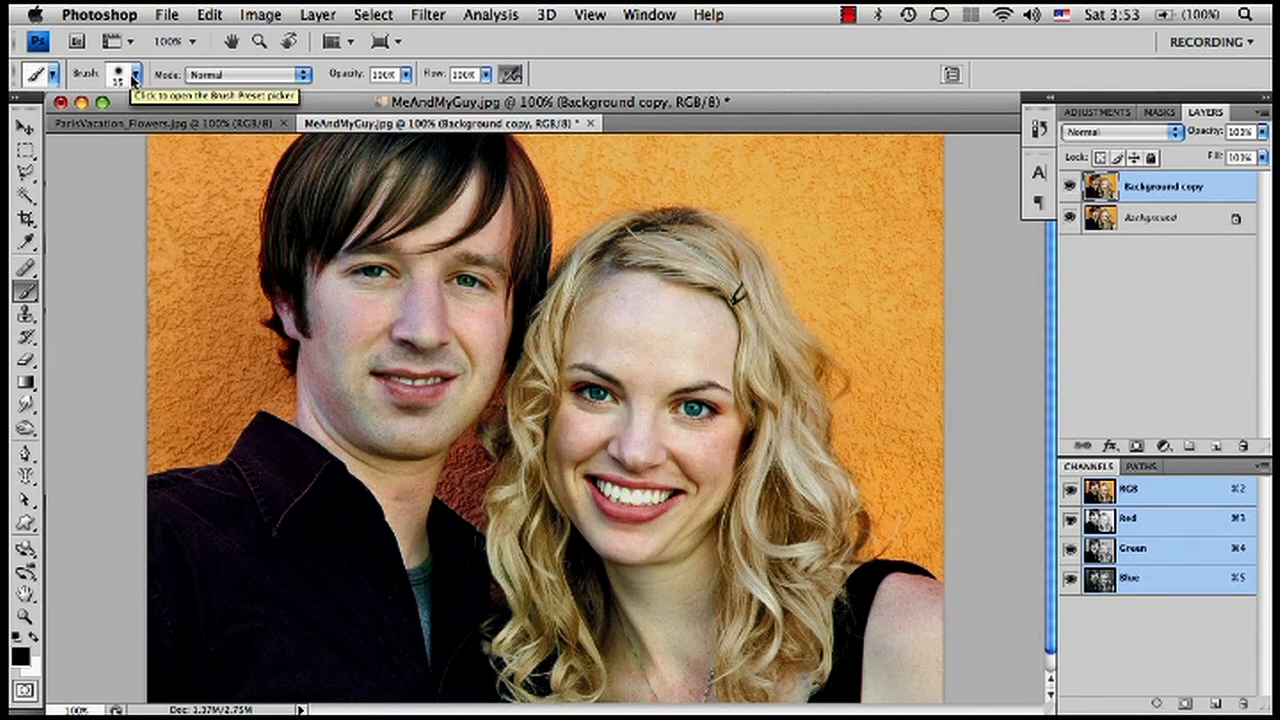
pyautogui.press(']')
pyautogui.press(']')
pyautogui.press(']')
pyautogui.moveTo(516, 216)
pyautogui.mouseDown()
pyautogui.moveTo(374, 103)
pyautogui.moveTo(392, 73)
pyautogui.moveTo(560, 155)
pyautogui.moveTo(500, 288)
pyautogui.moveTo(358, 220)
pyautogui.moveTo(362, 308)
pyautogui.moveTo(402, 290)
pyautogui.moveTo(395, 352)
pyautogui.moveTo(346, 337)
pyautogui.moveTo(445, 292)
pyautogui.moveTo(513, 280)
pyautogui.moveTo(426, 325)
pyautogui.moveTo(426, 229)
pyautogui.moveTo(320, 218)
pyautogui.moveTo(287, 345)
pyautogui.moveTo(307, 400)
pyautogui.moveTo(358, 295)
pyautogui.moveTo(448, 405)
pyautogui.moveTo(386, 447)
pyautogui.moveTo(276, 348)
pyautogui.moveTo(364, 151)
pyautogui.moveTo(452, 340)
pyautogui.moveTo(387, 453)
pyautogui.moveTo(318, 400)
pyautogui.moveTo(313, 317)
pyautogui.moveTo(363, 186)
pyautogui.mouseUp()
pyautogui.press('super+z')
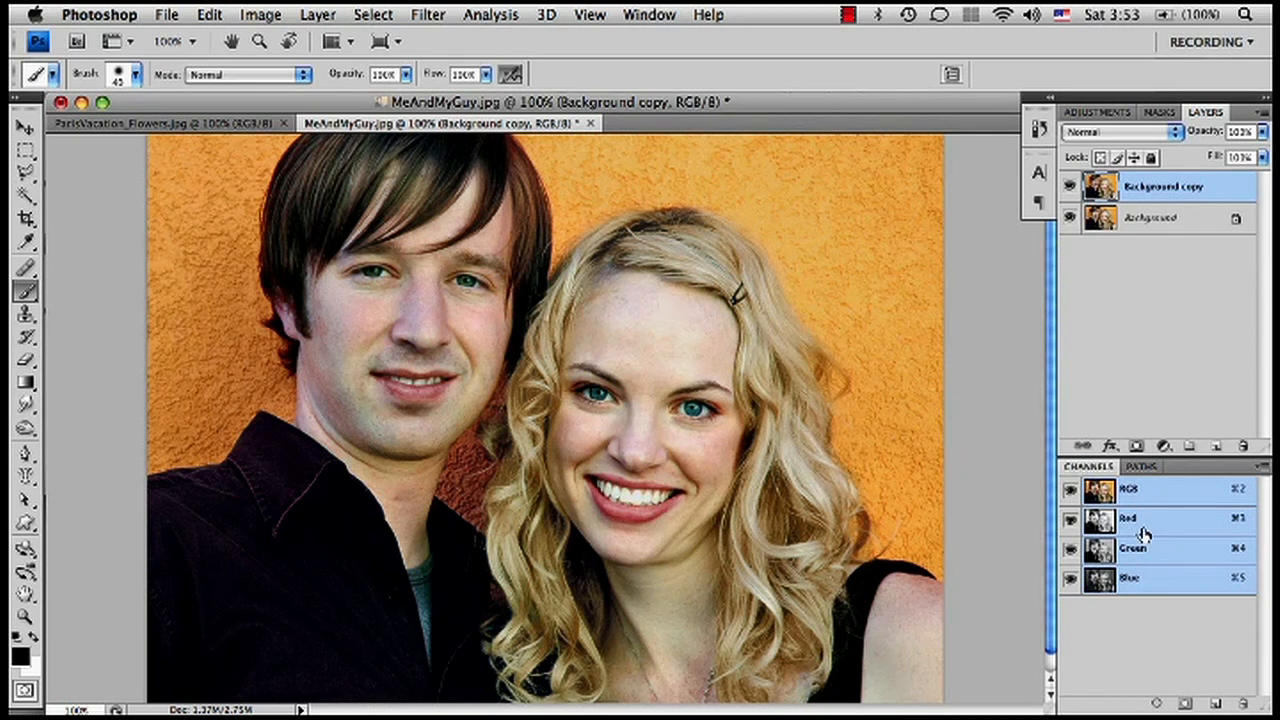
# - Compare the individual colour channels, duplicate the Red channel and rename the copy "mask"
pyautogui.click(1134, 519)
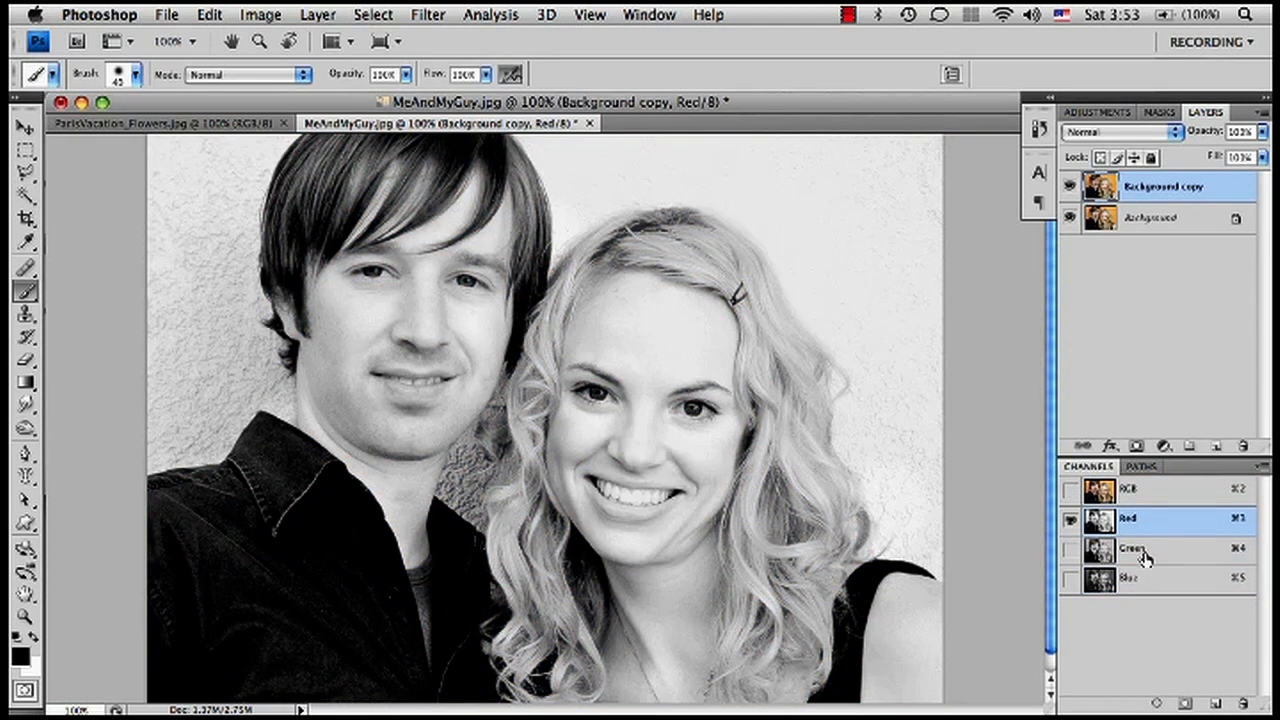
pyautogui.click(1143, 553)
pyautogui.click(1146, 580)
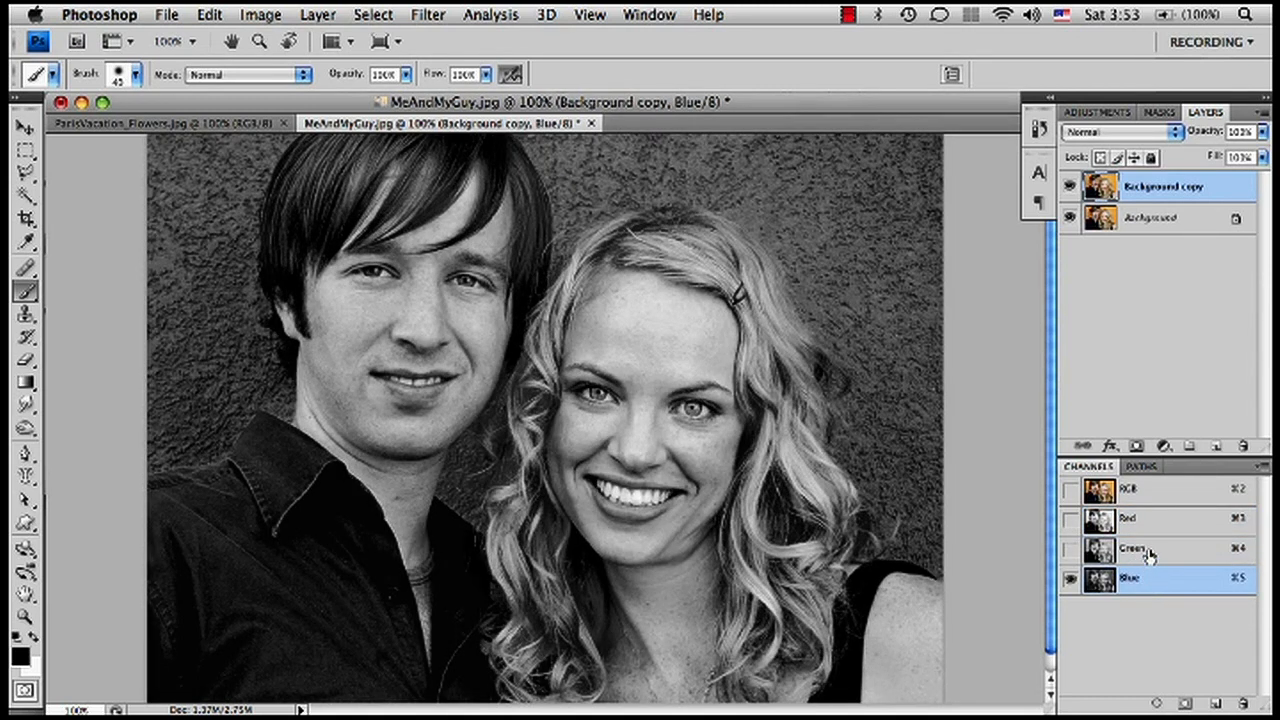
pyautogui.click(1148, 556)
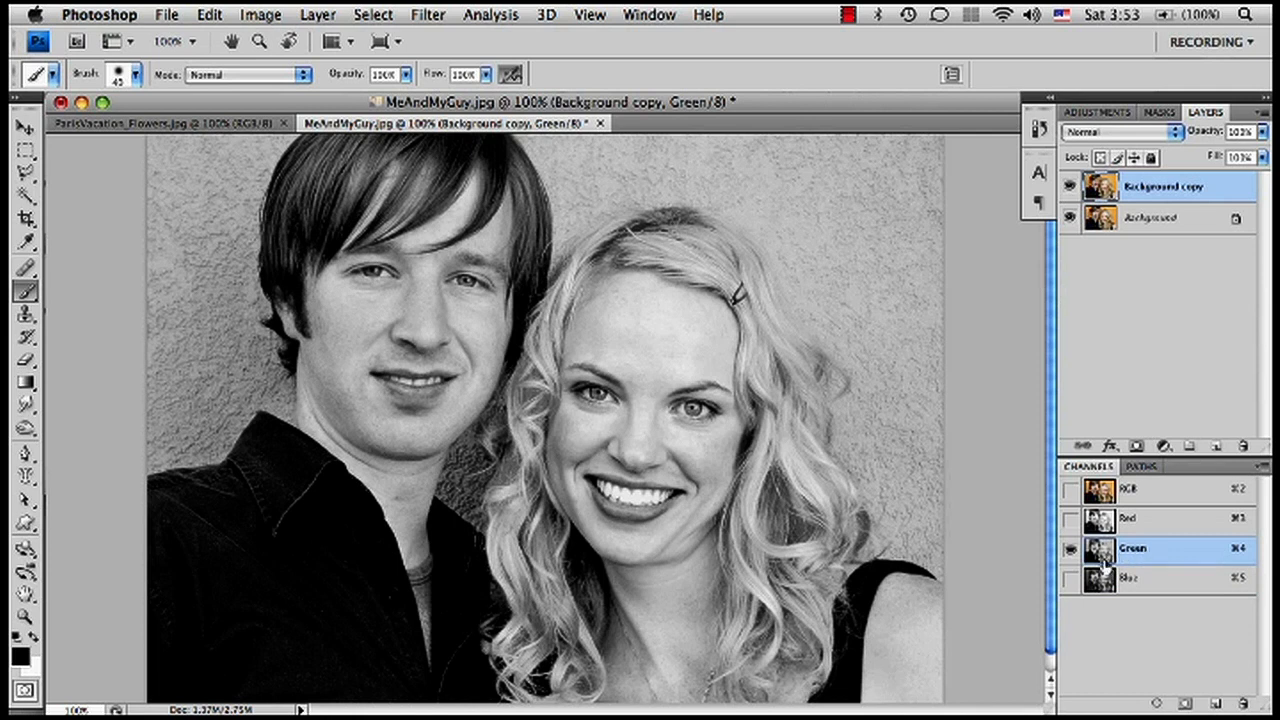
pyautogui.click(1146, 525)
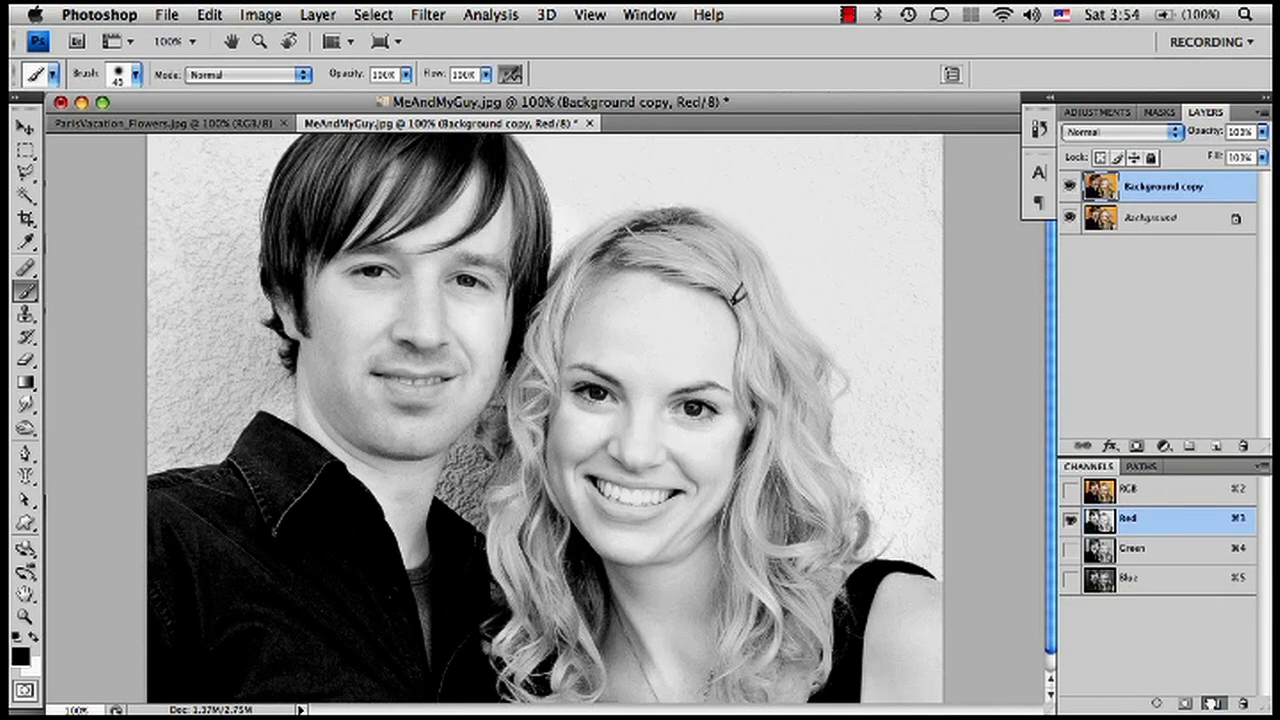
pyautogui.moveTo(1212, 703); pyautogui.dragTo(1212, 706)
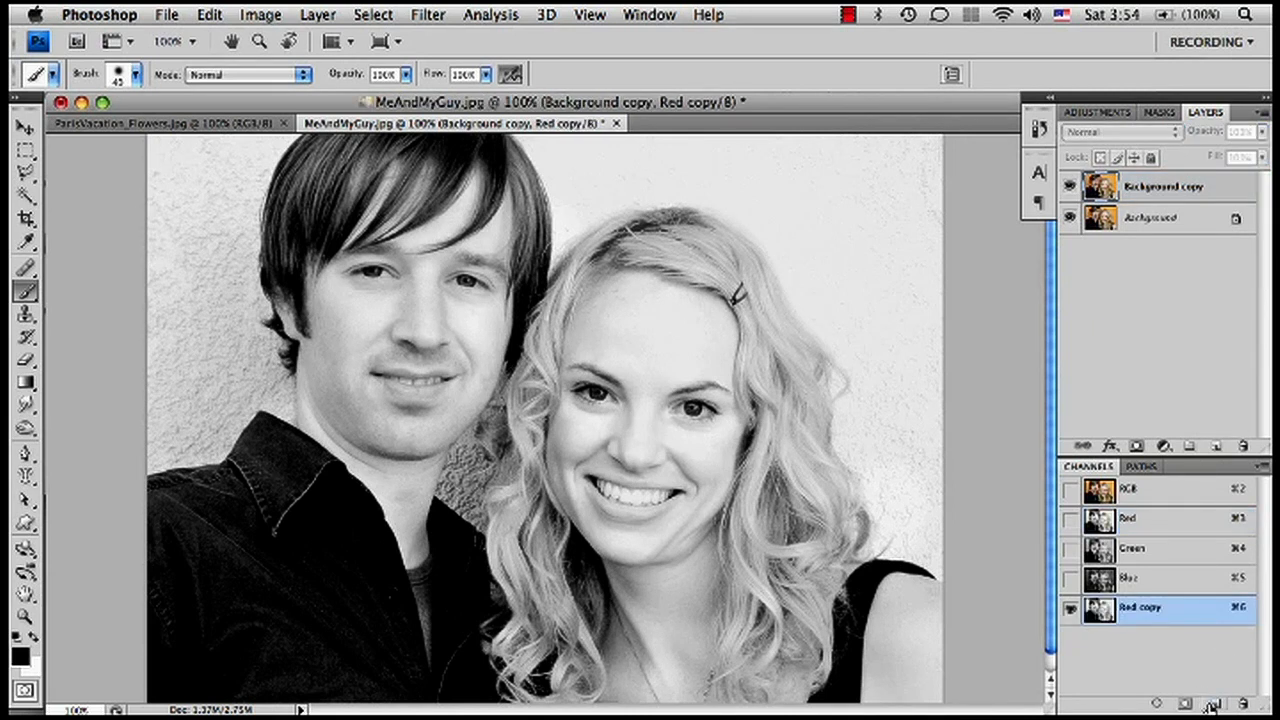
pyautogui.doubleClick(1140, 608)
pyautogui.write('mask')
pyautogui.press('Return')
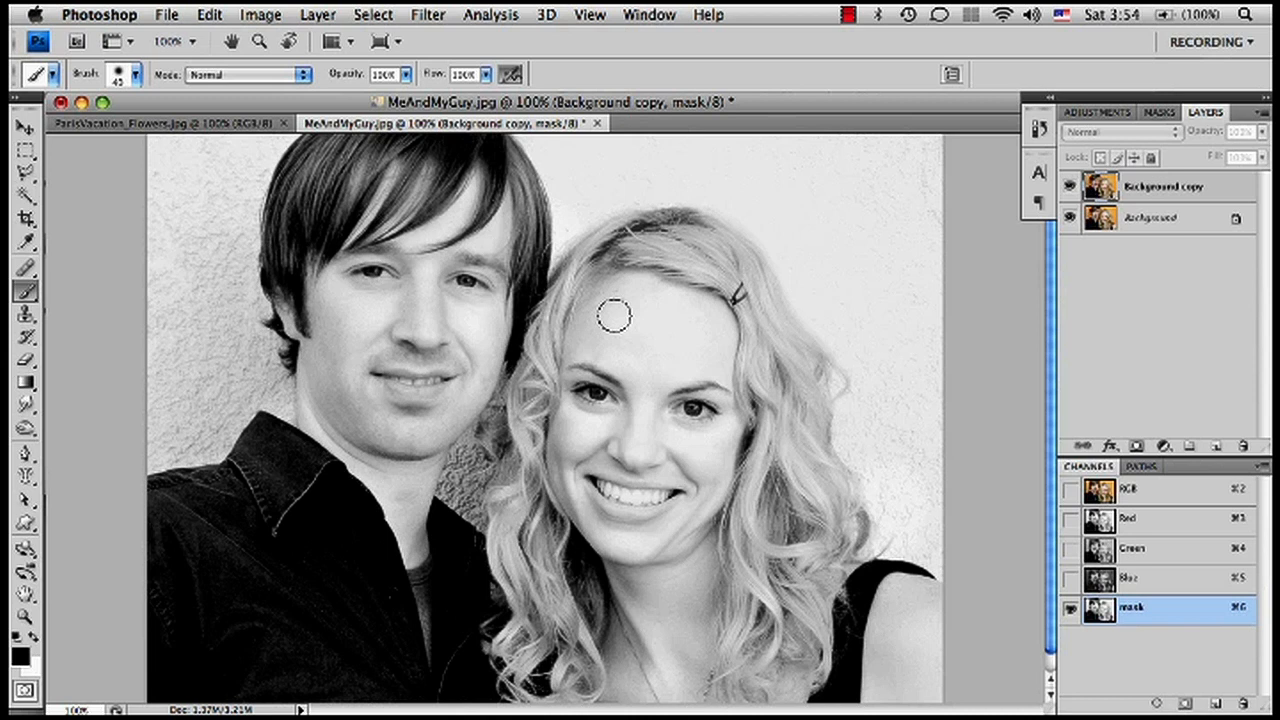
# - Enlarge the brush to 153 px and paint the man and the wall around him black in the mask channel
pyautogui.press(']')
pyautogui.press(']')
pyautogui.press(']')
pyautogui.press(']')
pyautogui.press(']')
pyautogui.press(']')
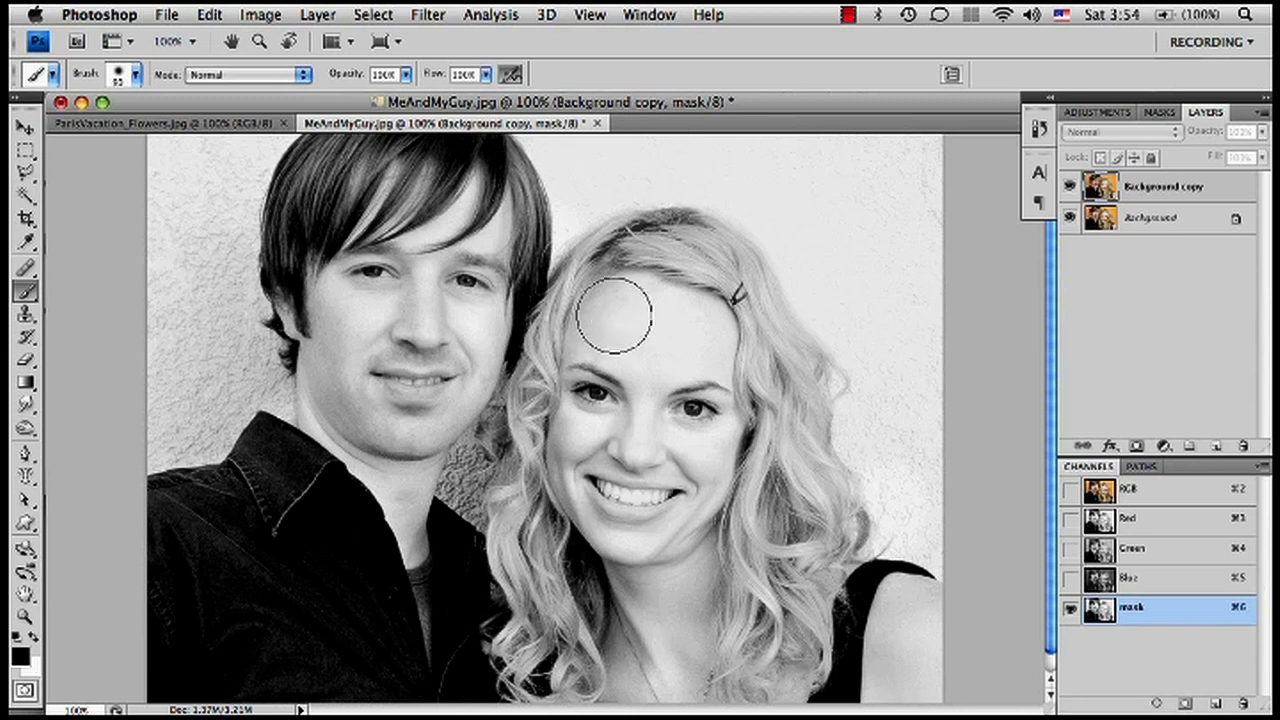
pyautogui.moveTo(230, 167)
pyautogui.mouseDown()
pyautogui.moveTo(275, 195)
pyautogui.moveTo(386, 457)
pyautogui.moveTo(443, 214)
pyautogui.moveTo(422, 270)
pyautogui.moveTo(157, 429)
pyautogui.moveTo(286, 243)
pyautogui.moveTo(320, 510)
pyautogui.moveTo(398, 520)
pyautogui.moveTo(326, 696)
pyautogui.mouseUp()
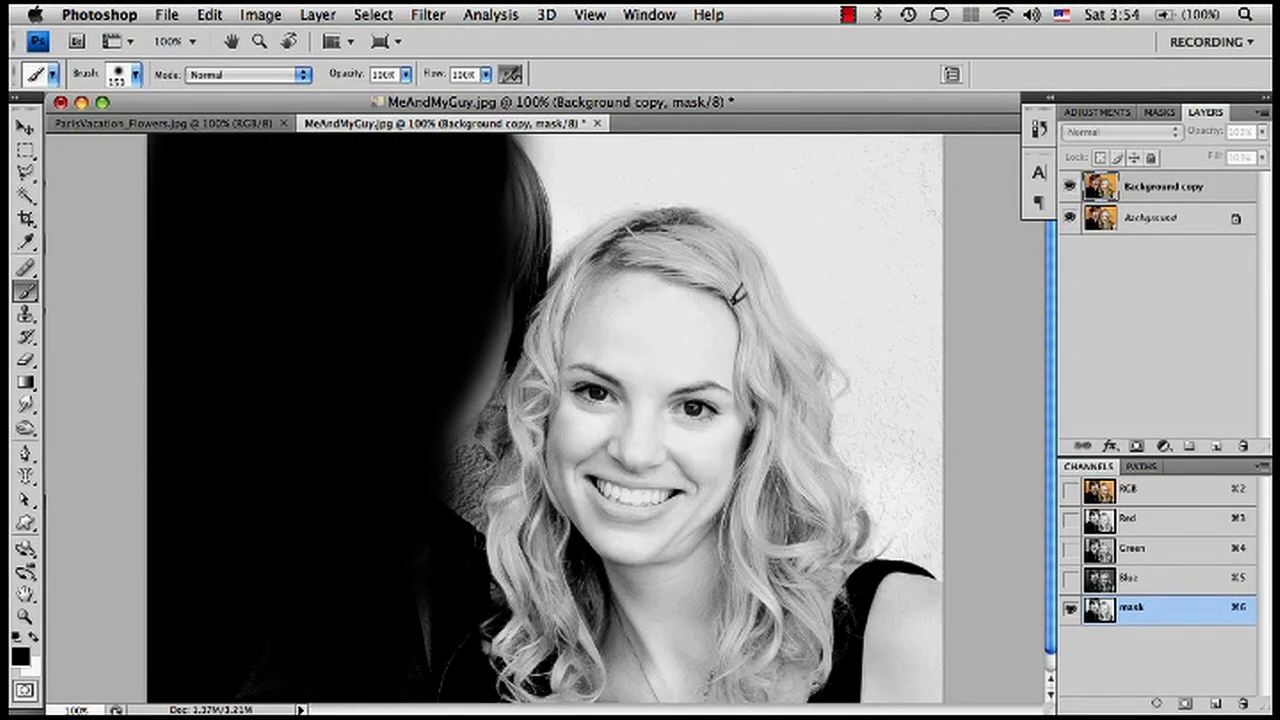
pyautogui.moveTo(400, 377)
pyautogui.mouseDown()
pyautogui.moveTo(418, 530)
pyautogui.moveTo(420, 310)
pyautogui.moveTo(494, 130)
pyautogui.moveTo(512, 118)
pyautogui.moveTo(508, 198)
pyautogui.moveTo(517, 178)
pyautogui.moveTo(467, 237)
pyautogui.mouseUp()
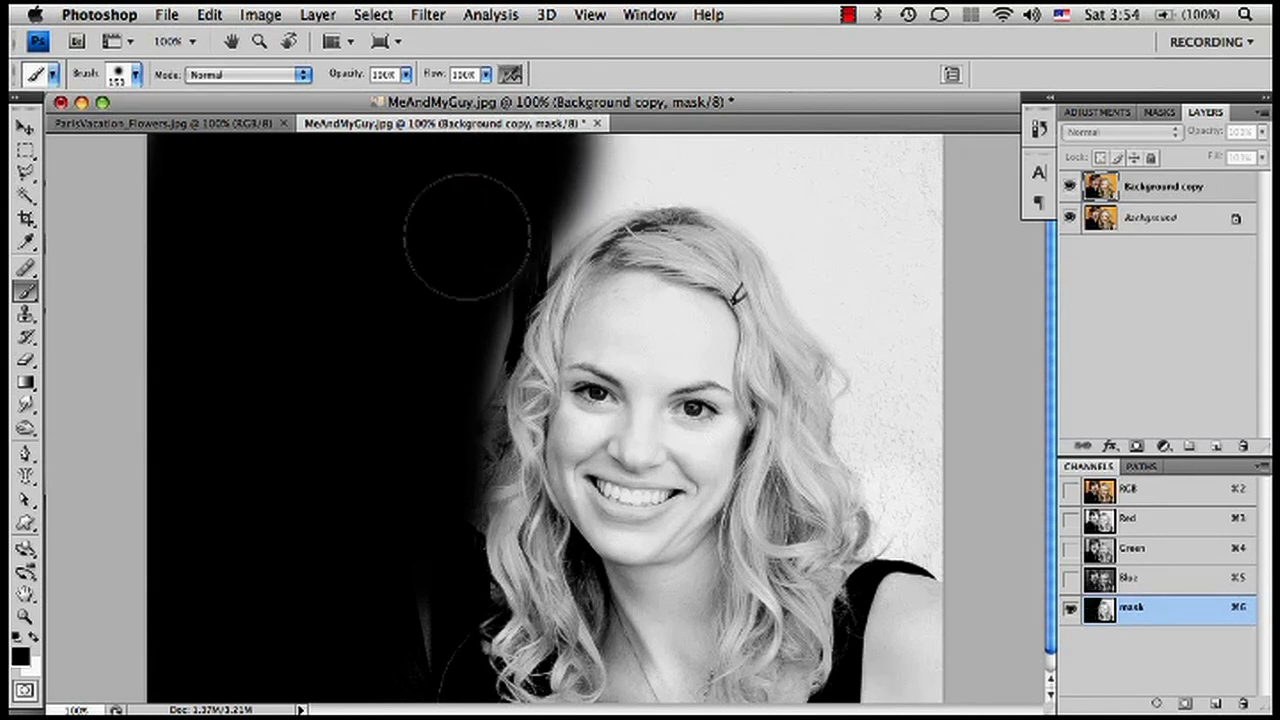
# - Paint black closely along the woman's hair on the man's side of the mask channel, using a brush reduced to 45 px
pyautogui.press('z')
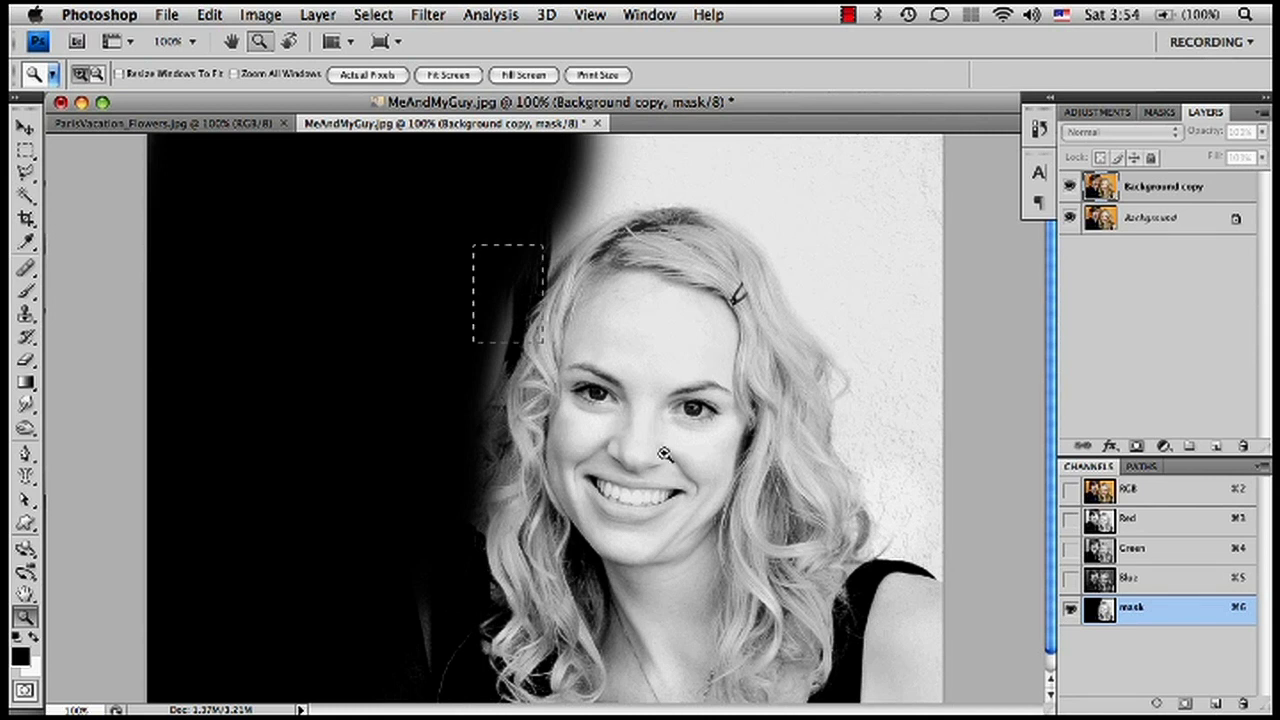
pyautogui.moveTo(664, 454); pyautogui.dragTo(693, 473)
pyautogui.moveTo(378, 188)
pyautogui.mouseDown()
pyautogui.moveTo(394, 251)
pyautogui.moveTo(337, 428)
pyautogui.moveTo(326, 533)
pyautogui.moveTo(397, 266)
pyautogui.moveTo(297, 243)
pyautogui.moveTo(351, 351)
pyautogui.moveTo(401, 298)
pyautogui.mouseUp()
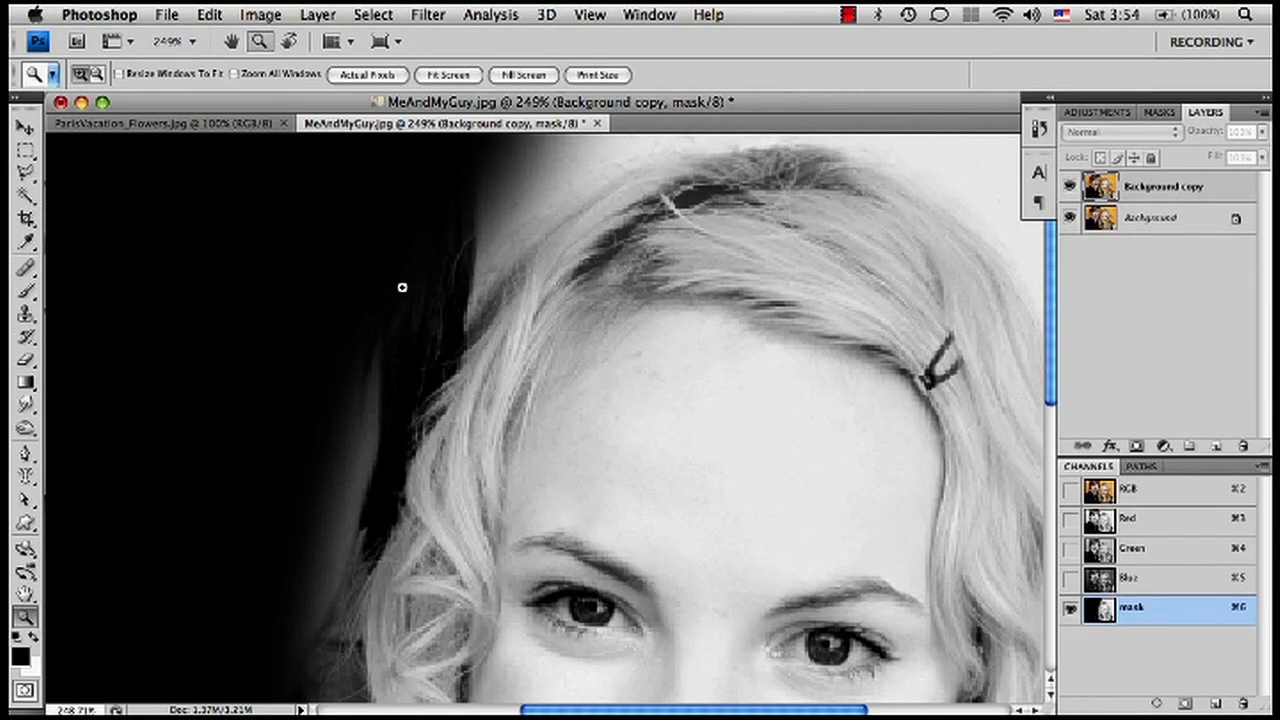
pyautogui.press('b')
pyautogui.press('[')
pyautogui.press('[')
pyautogui.press('[')
pyautogui.press('[')
pyautogui.press('[')
pyautogui.press('[')
pyautogui.press('[')
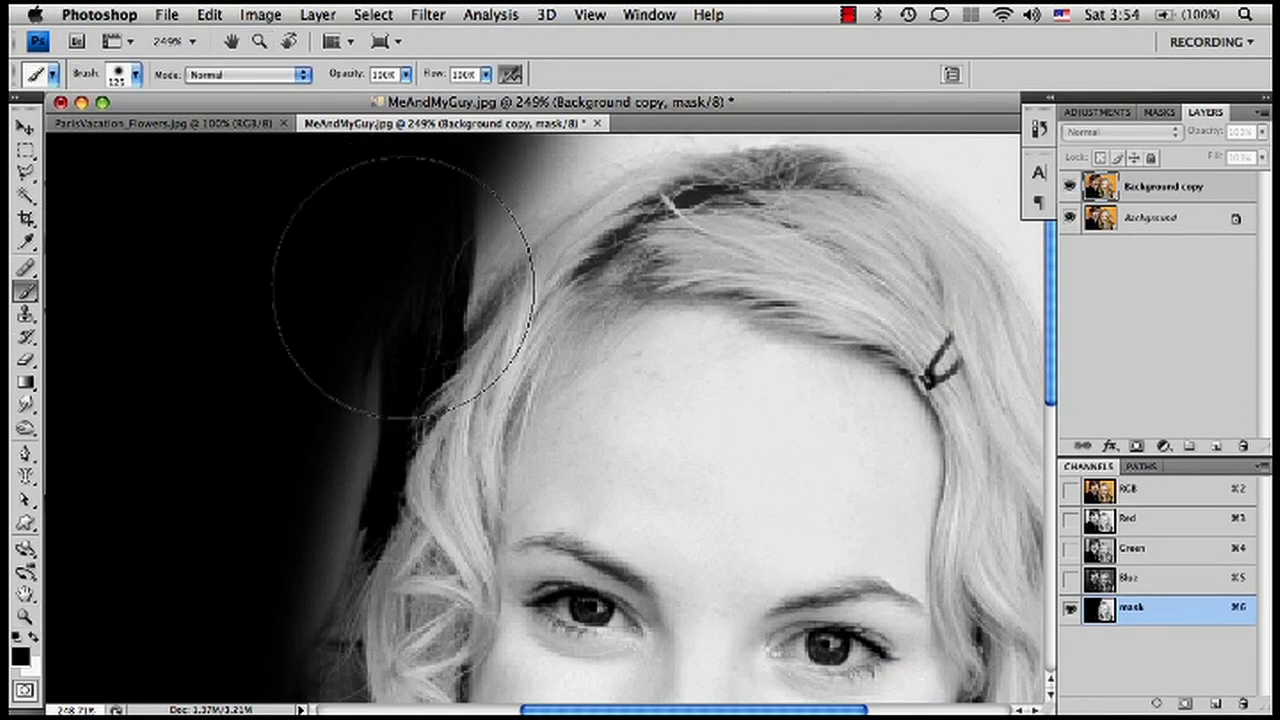
pyautogui.moveTo(403, 290)
pyautogui.mouseDown()
pyautogui.moveTo(495, 185)
pyautogui.moveTo(340, 404)
pyautogui.moveTo(366, 335)
pyautogui.moveTo(327, 491)
pyautogui.moveTo(335, 418)
pyautogui.moveTo(318, 541)
pyautogui.moveTo(408, 234)
pyautogui.moveTo(432, 195)
pyautogui.moveTo(406, 336)
pyautogui.moveTo(424, 244)
pyautogui.moveTo(460, 174)
pyautogui.moveTo(406, 300)
pyautogui.moveTo(433, 388)
pyautogui.moveTo(432, 238)
pyautogui.moveTo(423, 367)
pyautogui.moveTo(384, 434)
pyautogui.moveTo(433, 354)
pyautogui.moveTo(440, 436)
pyautogui.moveTo(357, 530)
pyautogui.moveTo(371, 400)
pyautogui.moveTo(405, 301)
pyautogui.moveTo(423, 310)
pyautogui.moveTo(435, 372)
pyautogui.moveTo(445, 328)
pyautogui.moveTo(431, 314)
pyautogui.moveTo(417, 372)
pyautogui.moveTo(433, 120)
pyautogui.mouseUp()
pyautogui.moveTo(409, 209)
pyautogui.mouseDown()
pyautogui.moveTo(485, 375)
pyautogui.moveTo(484, 404)
pyautogui.moveTo(465, 378)
pyautogui.moveTo(456, 486)
pyautogui.moveTo(429, 509)
pyautogui.moveTo(471, 443)
pyautogui.moveTo(380, 343)
pyautogui.moveTo(345, 450)
pyautogui.mouseUp()
pyautogui.moveTo(280, 700)
pyautogui.mouseDown()
pyautogui.moveTo(219, 452)
pyautogui.moveTo(87, 532)
pyautogui.moveTo(90, 711)
pyautogui.moveTo(445, 716)
pyautogui.moveTo(430, 656)
pyautogui.moveTo(535, 701)
pyautogui.moveTo(463, 608)
pyautogui.moveTo(502, 672)
pyautogui.moveTo(558, 701)
pyautogui.moveTo(477, 613)
pyautogui.moveTo(523, 650)
pyautogui.moveTo(637, 681)
pyautogui.moveTo(443, 634)
pyautogui.mouseUp()
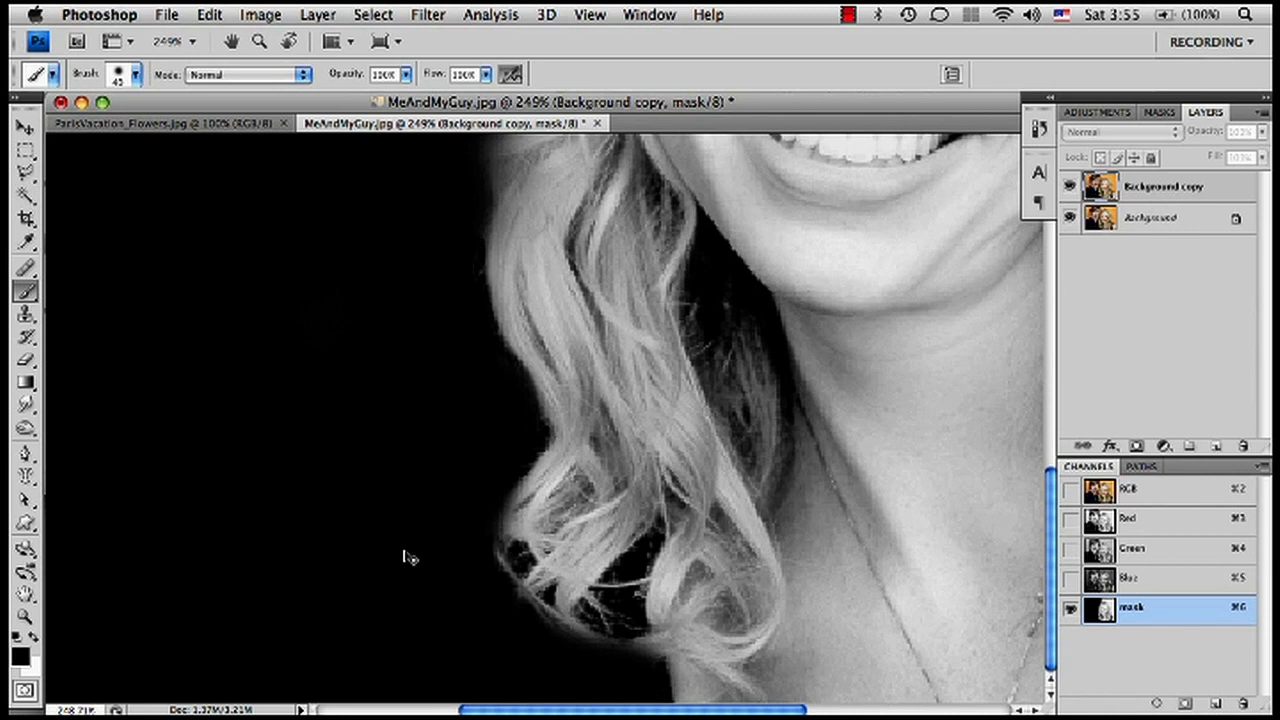
# - Select the black area of the mask channel with the Magic Wand and invert the selection to cover the woman's side
pyautogui.press('super+minus')
pyautogui.press('super+minus')
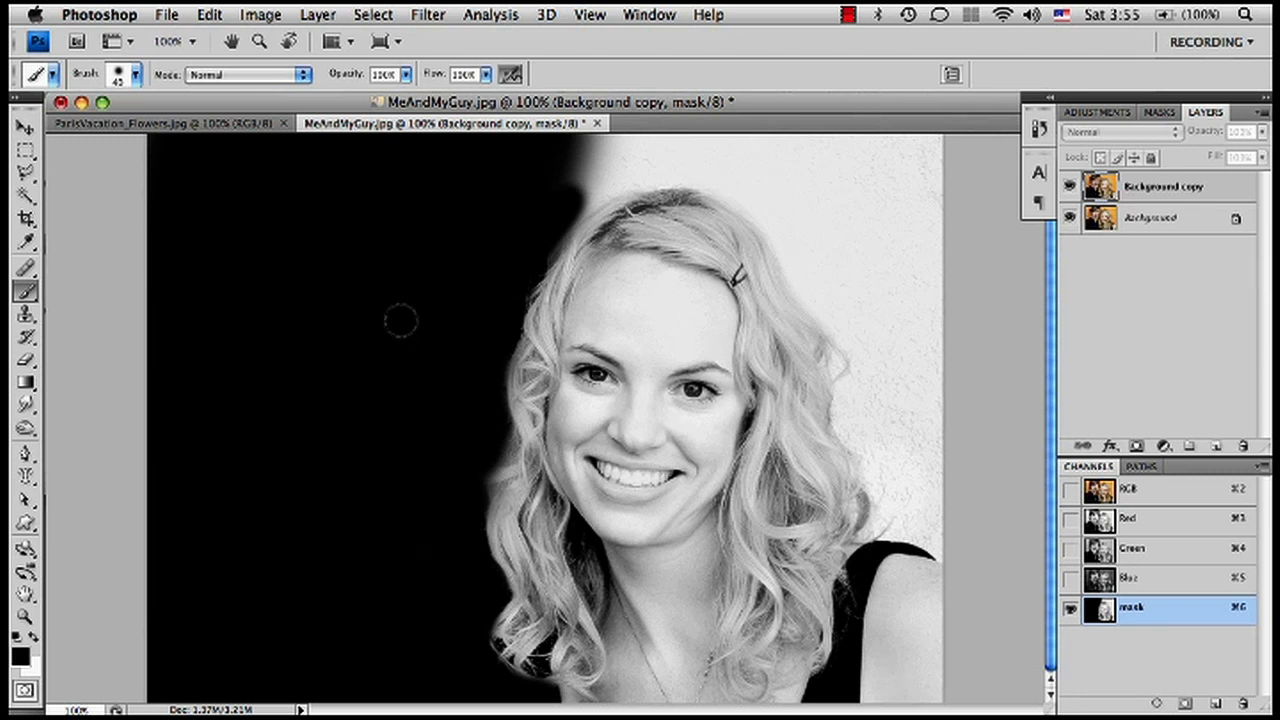
pyautogui.press('w')
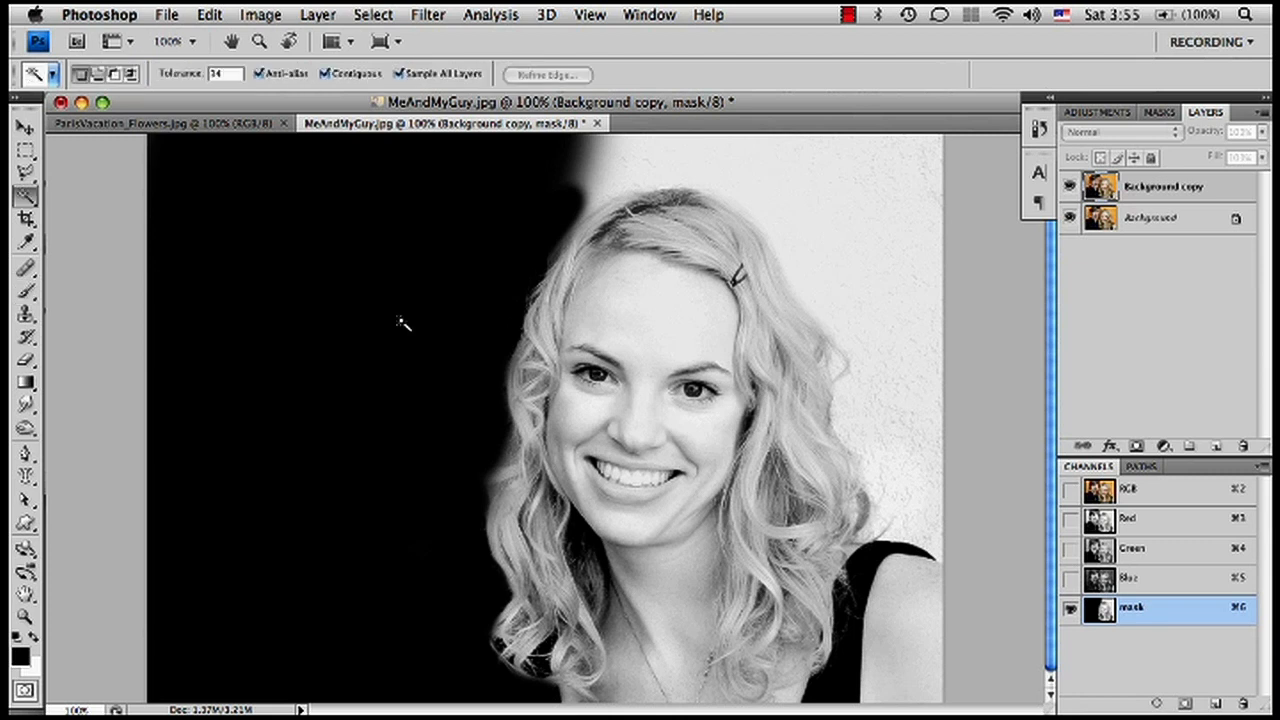
pyautogui.click(401, 323)
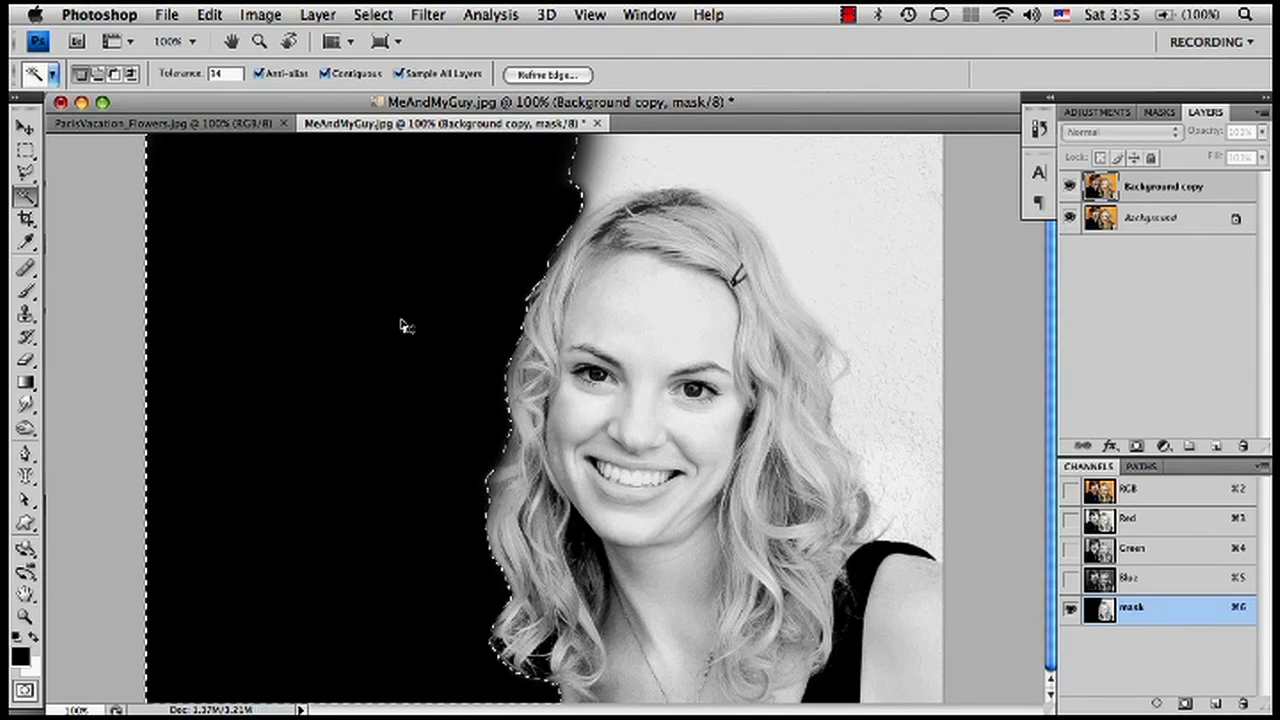
pyautogui.press('super+shift+i')
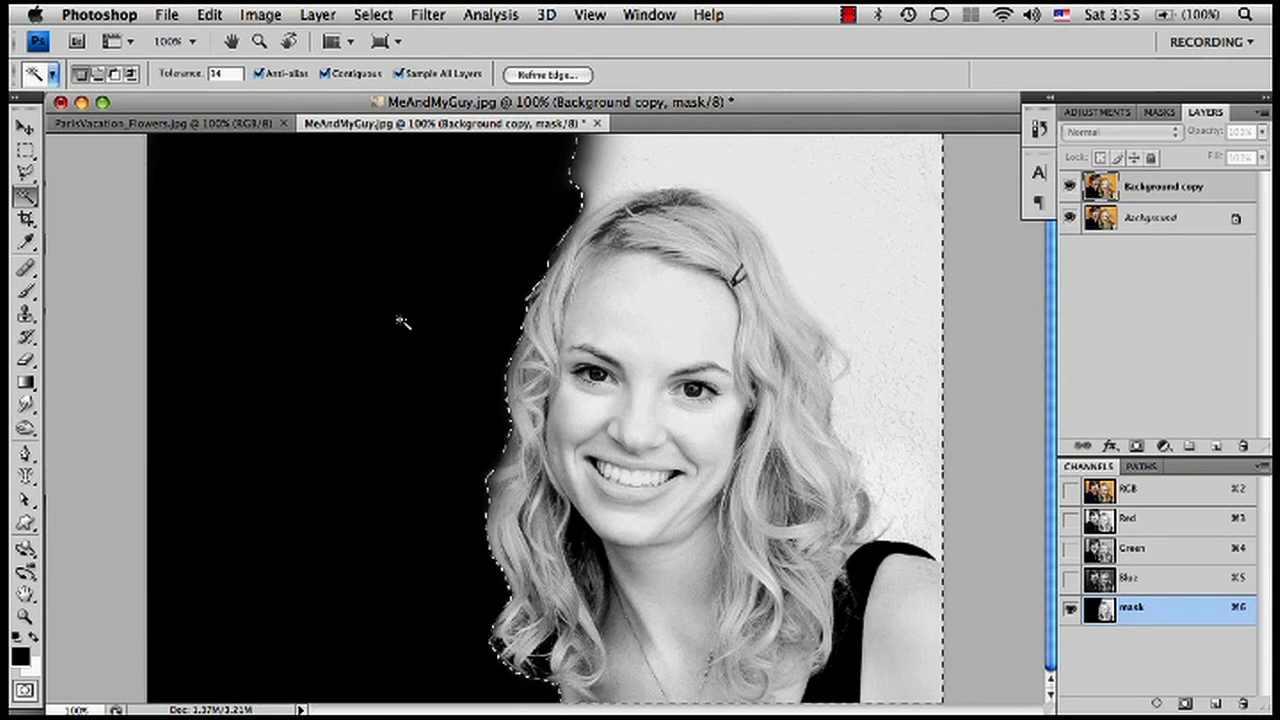
# - Fill the selected area of the mask channel with white and deselect
pyautogui.press('x')
pyautogui.hotkey('alt', 'BackSpace')
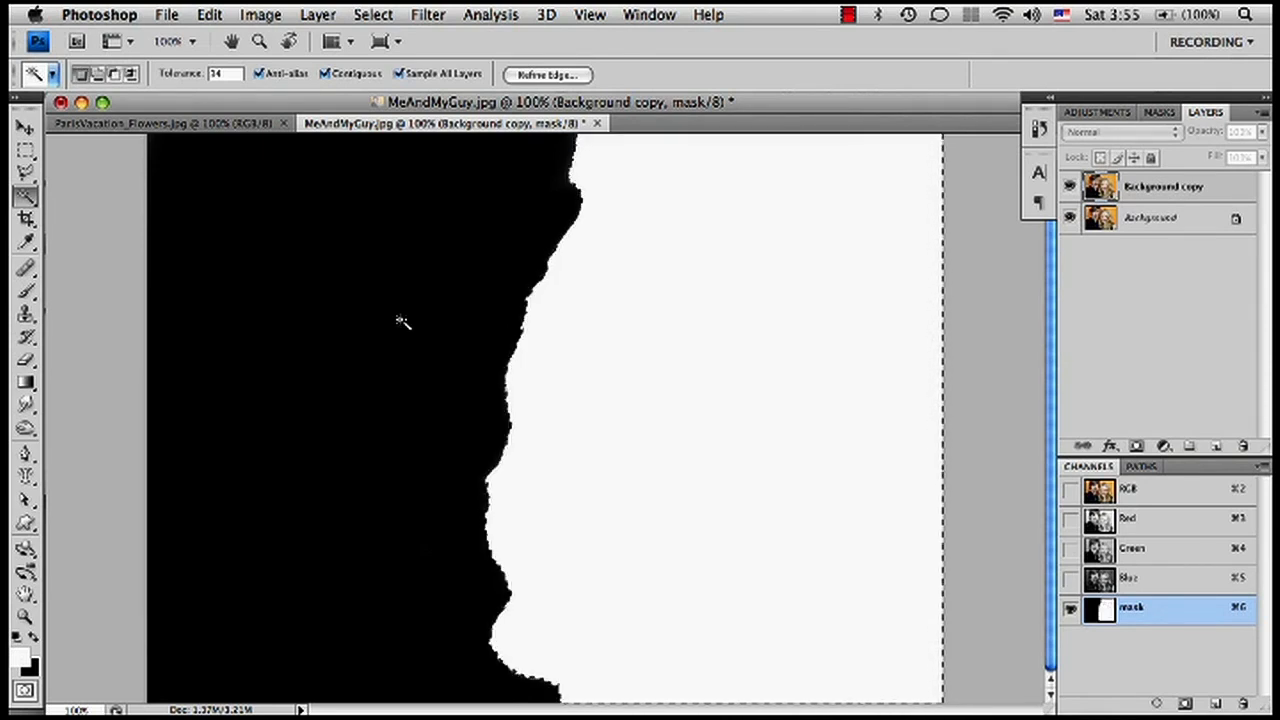
pyautogui.press('super+d')
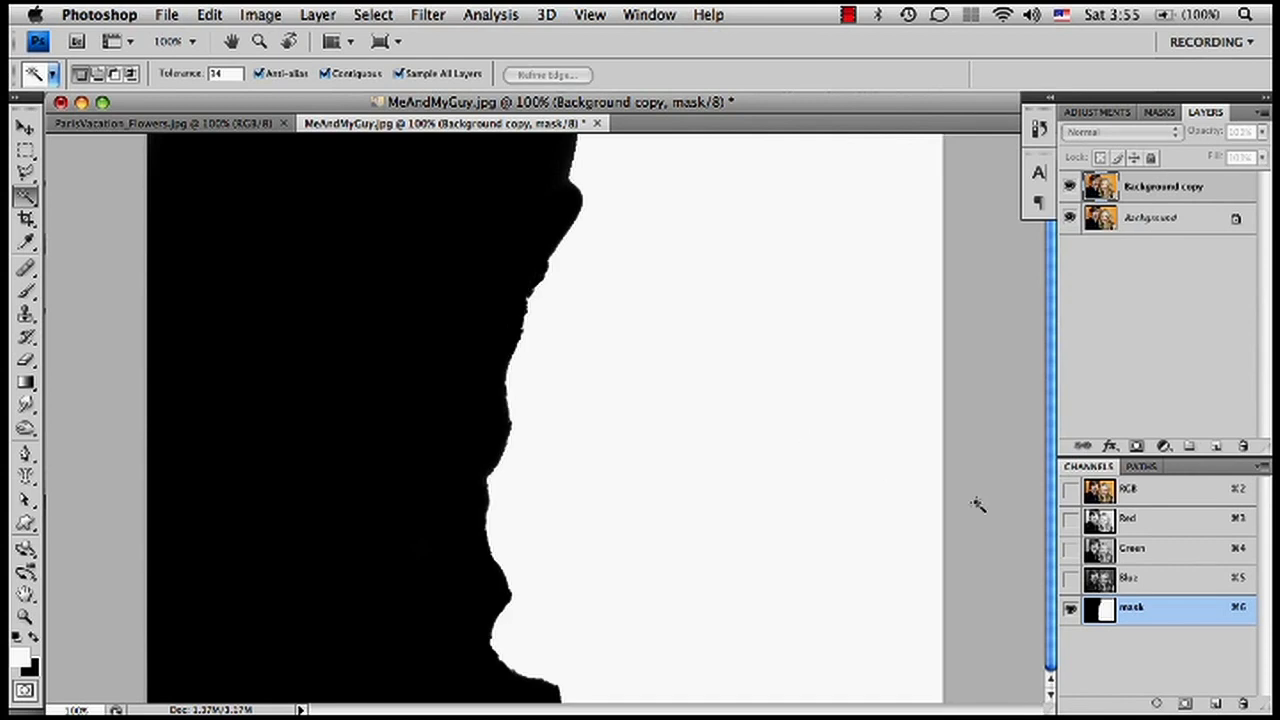
# - Add a new layer directly below Background copy and fill it with white
pyautogui.click(1145, 192)
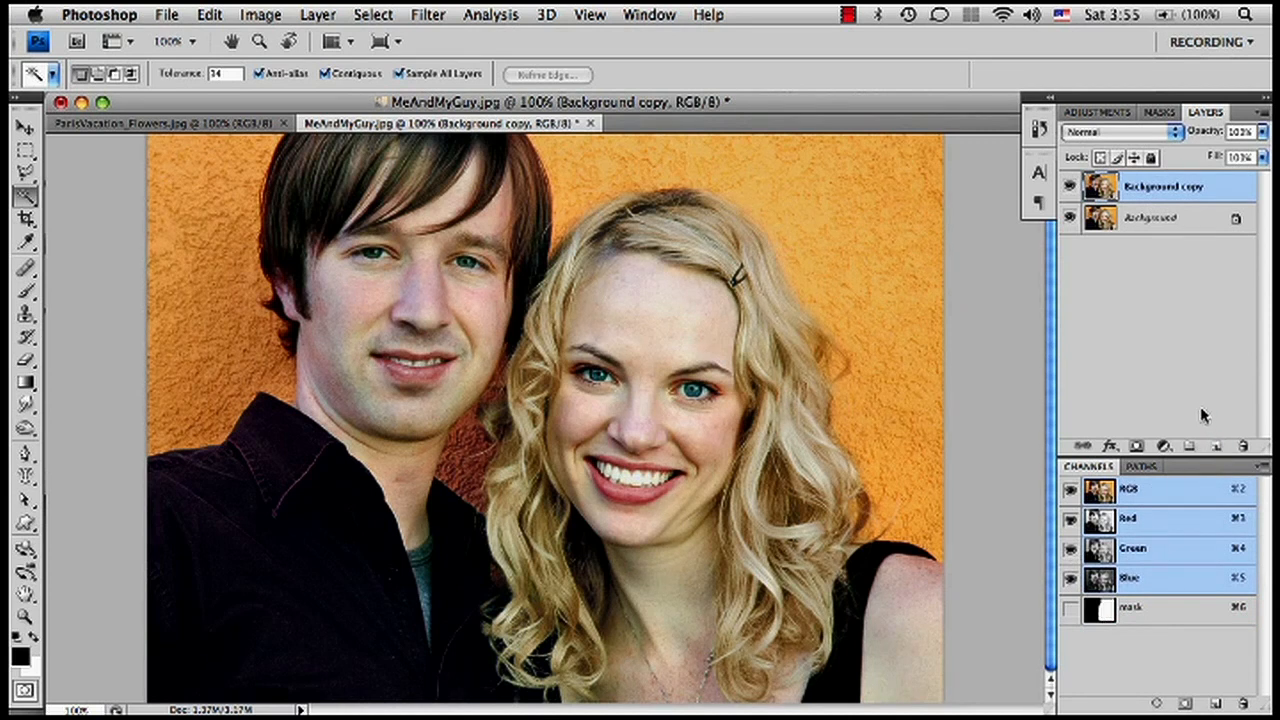
pyautogui.click(1215, 447)
pyautogui.moveTo(1200, 199); pyautogui.dragTo(1198, 226)
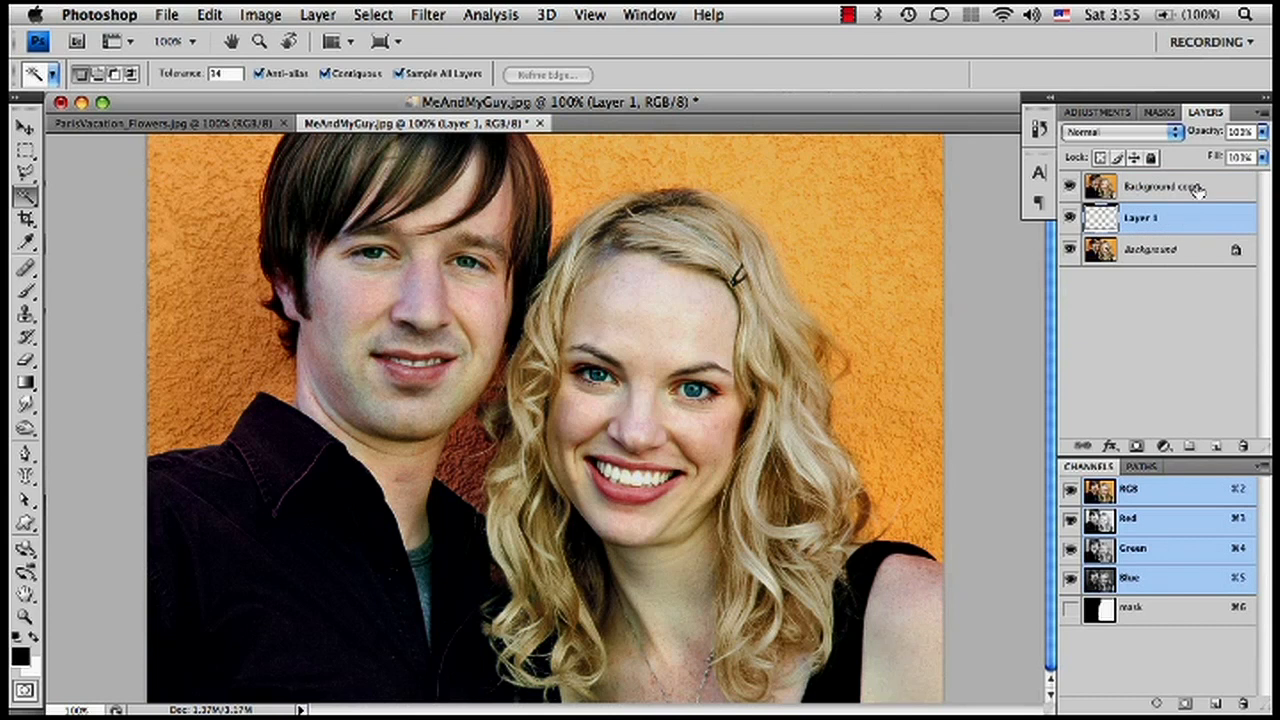
pyautogui.press('x')
pyautogui.hotkey('alt', 'BackSpace')
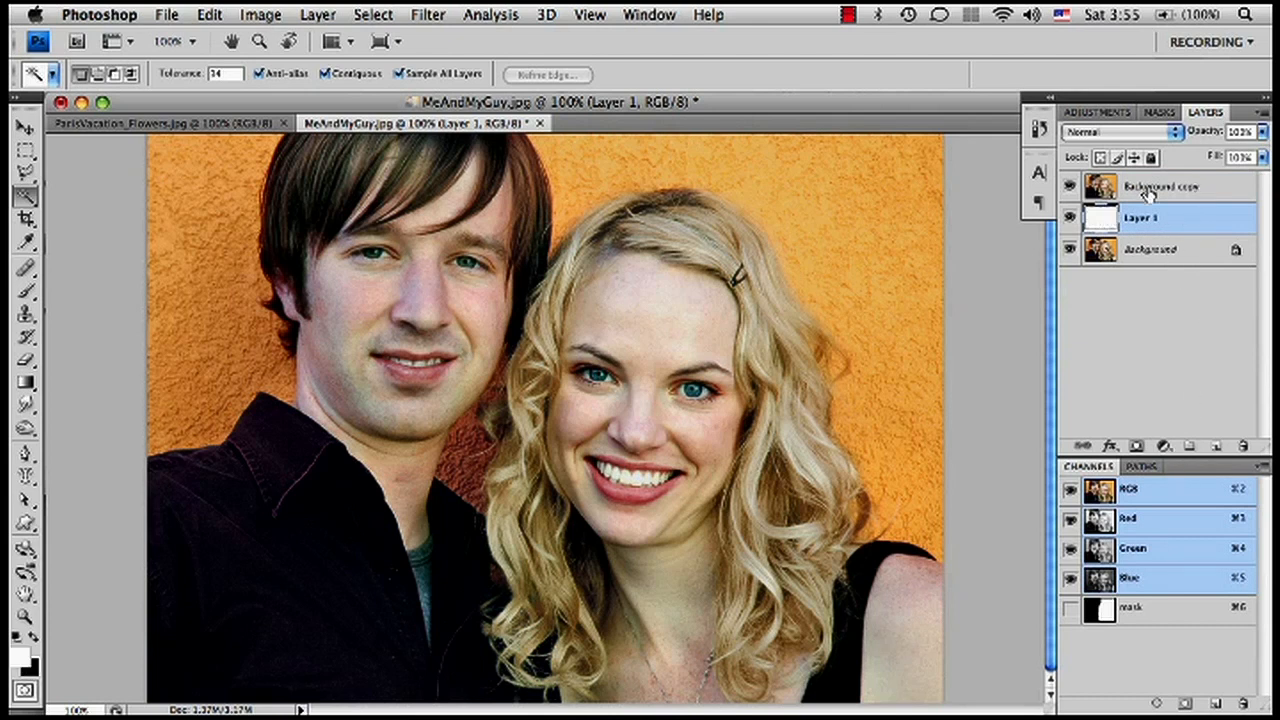
# - Load the mask channel as a selection and apply it as a layer mask on Background copy
pyautogui.click(1148, 190)
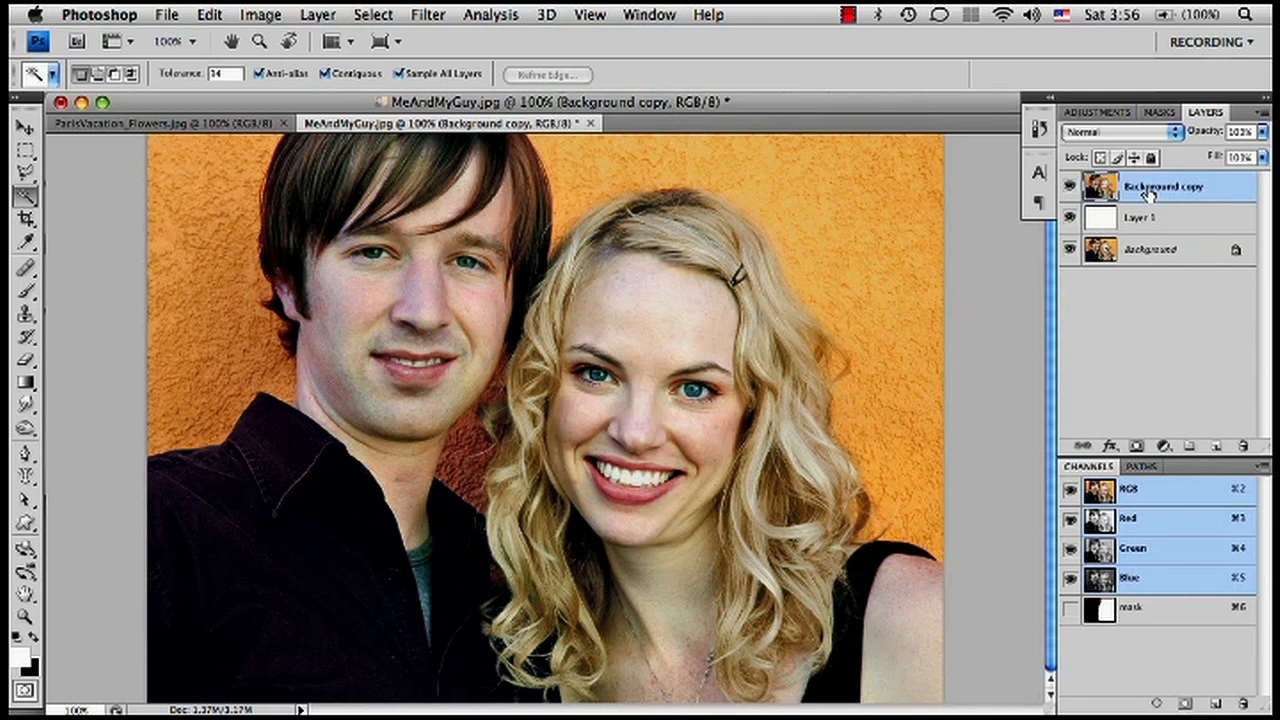
pyautogui.click(1104, 621)
pyautogui.keyDown('super'); pyautogui.click(1101, 619); pyautogui.keyUp('super')
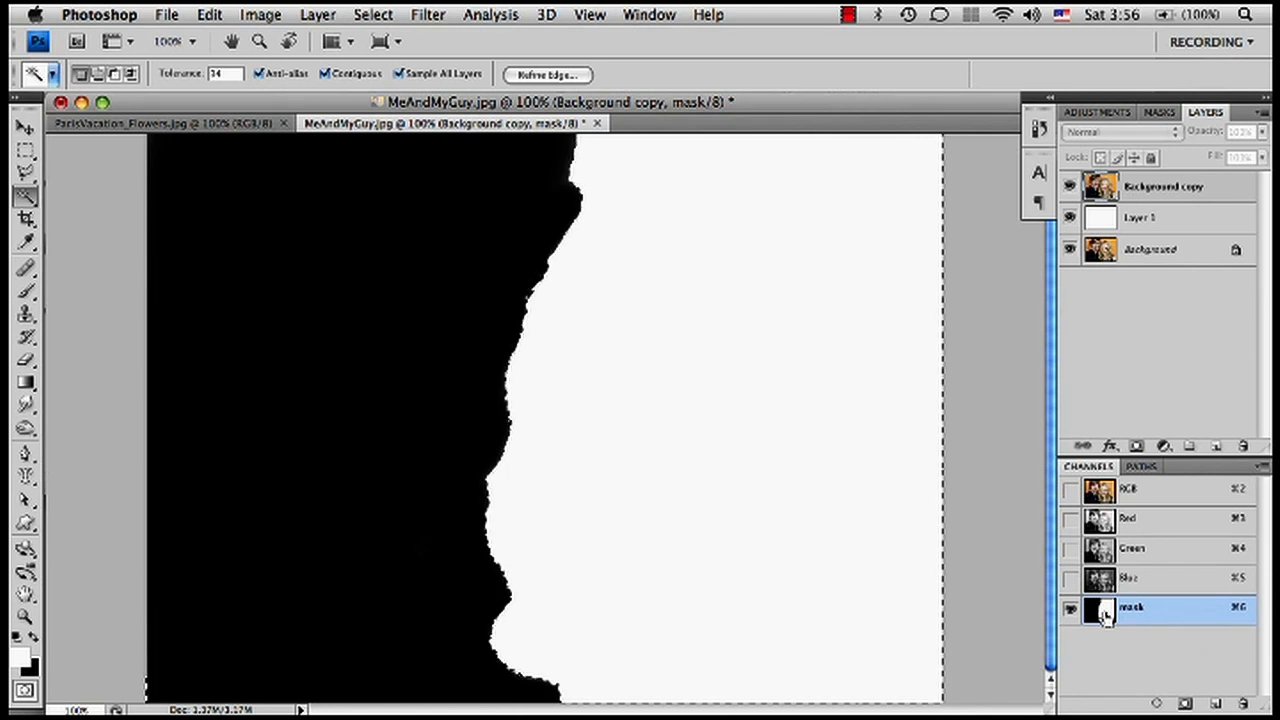
pyautogui.click(1178, 201)
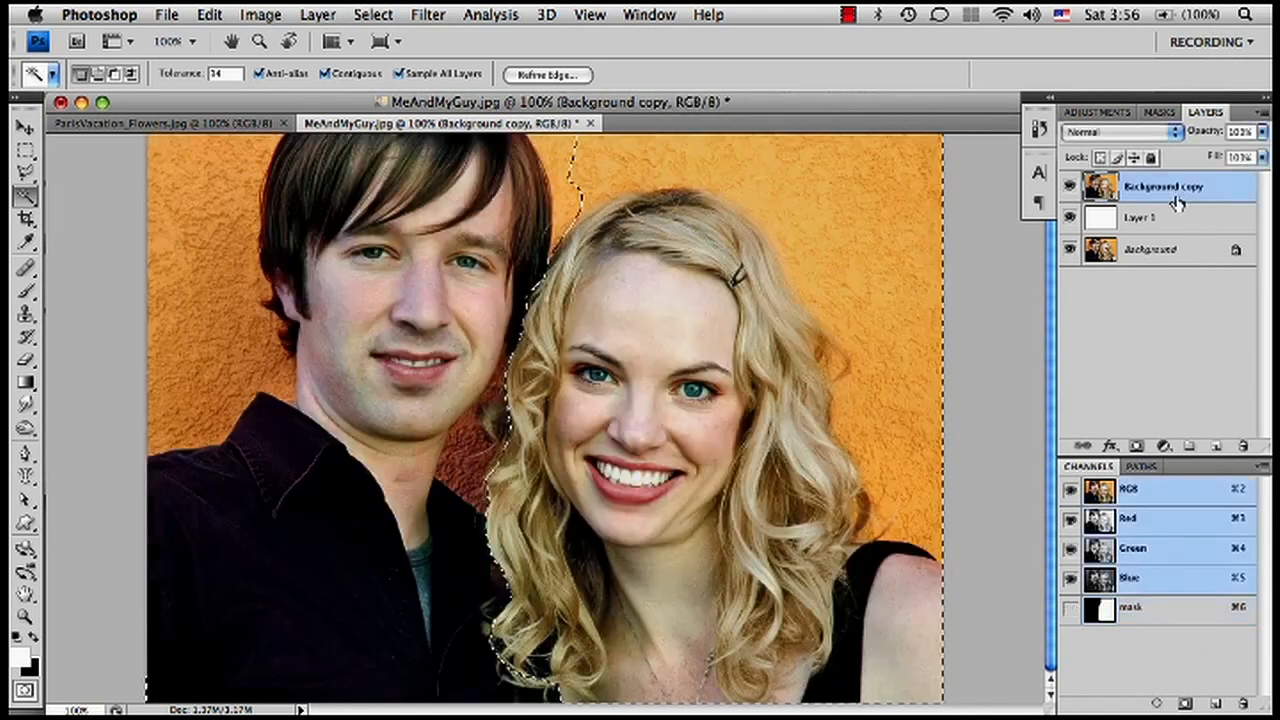
pyautogui.click(1136, 448)
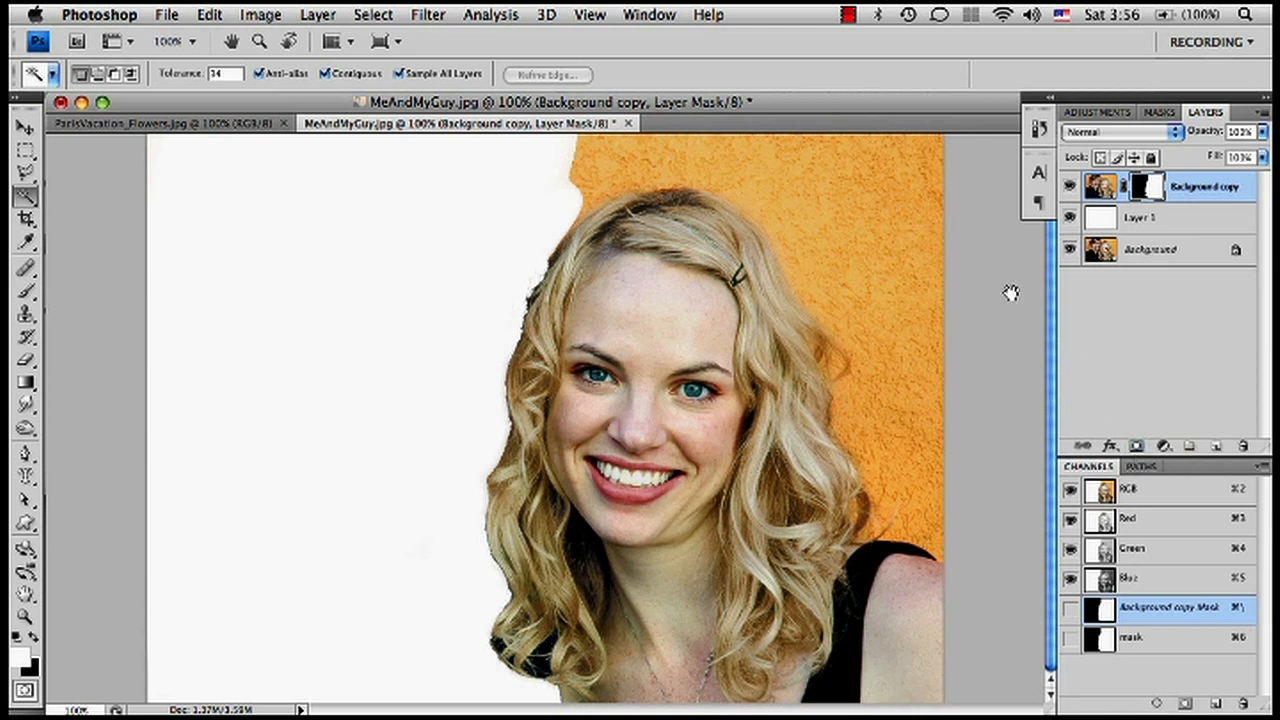
# - Copy a rectangular area of the orange wall and the woman's head, above her chin, from the Background copy image to a new layer
pyautogui.moveTo(1004, 292); pyautogui.dragTo(1002, 318)
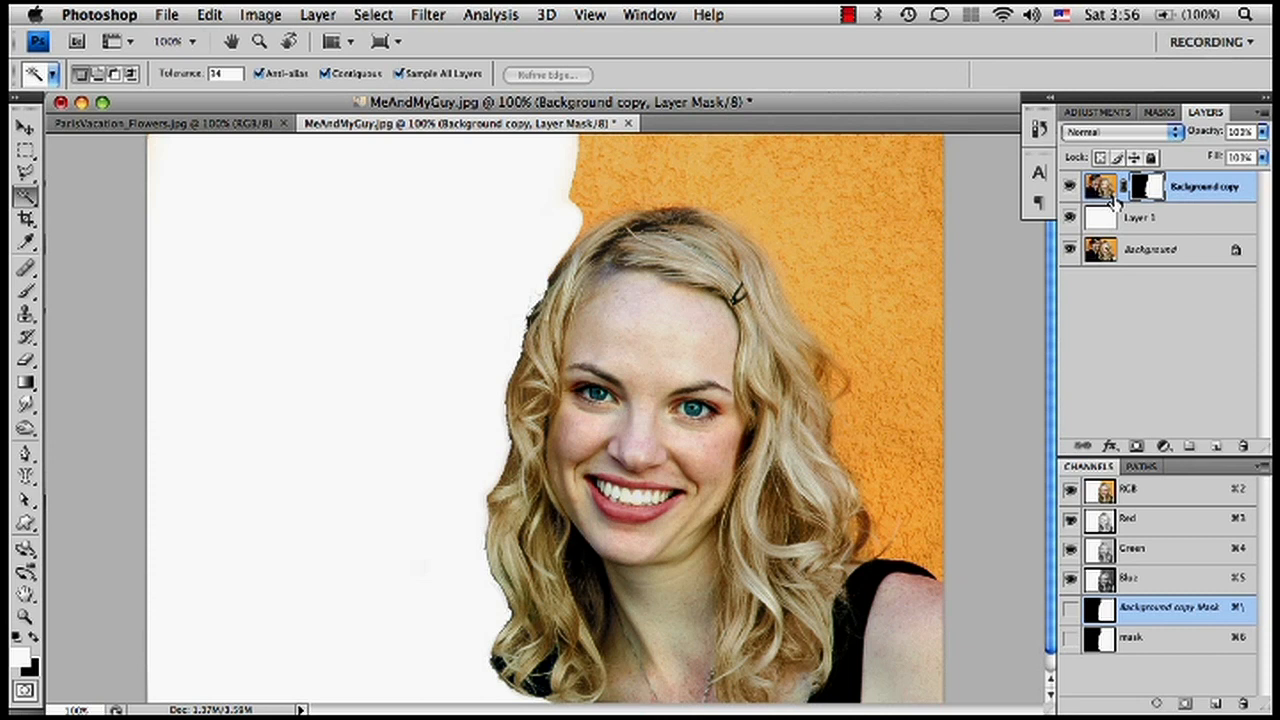
pyautogui.press('m')
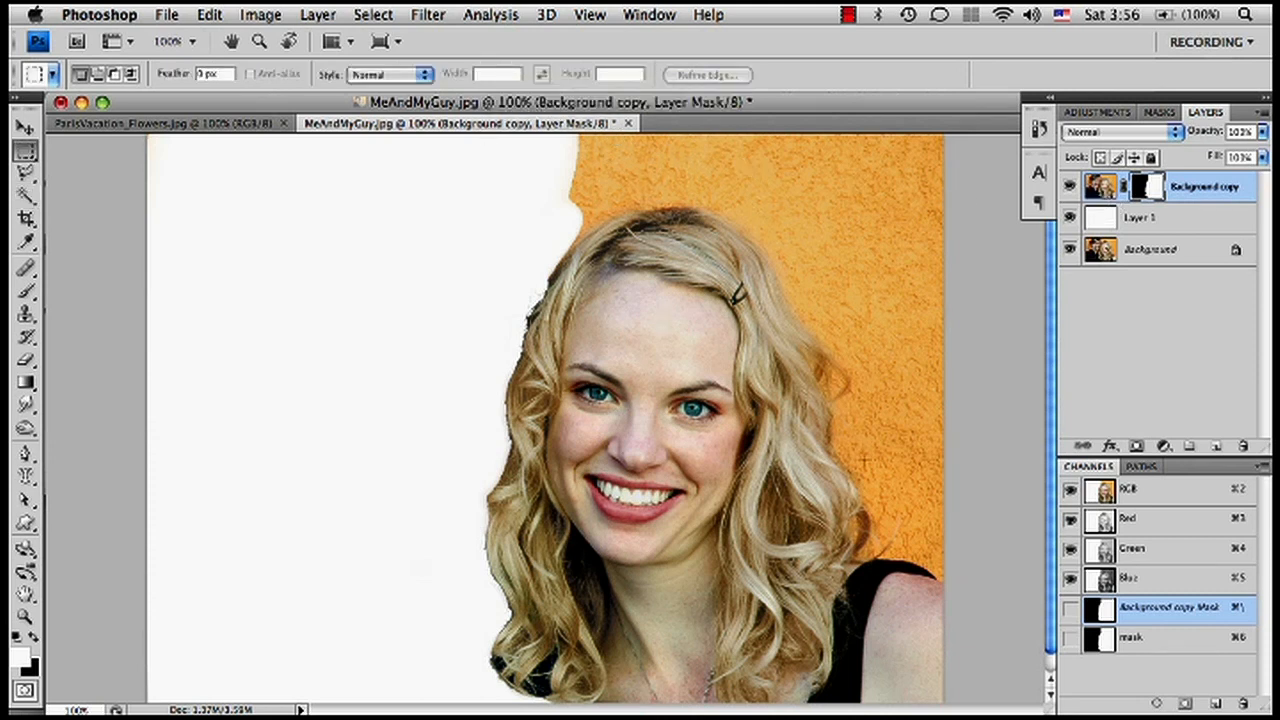
pyautogui.moveTo(694, 500); pyautogui.dragTo(586, 538)
pyautogui.click(1100, 186)
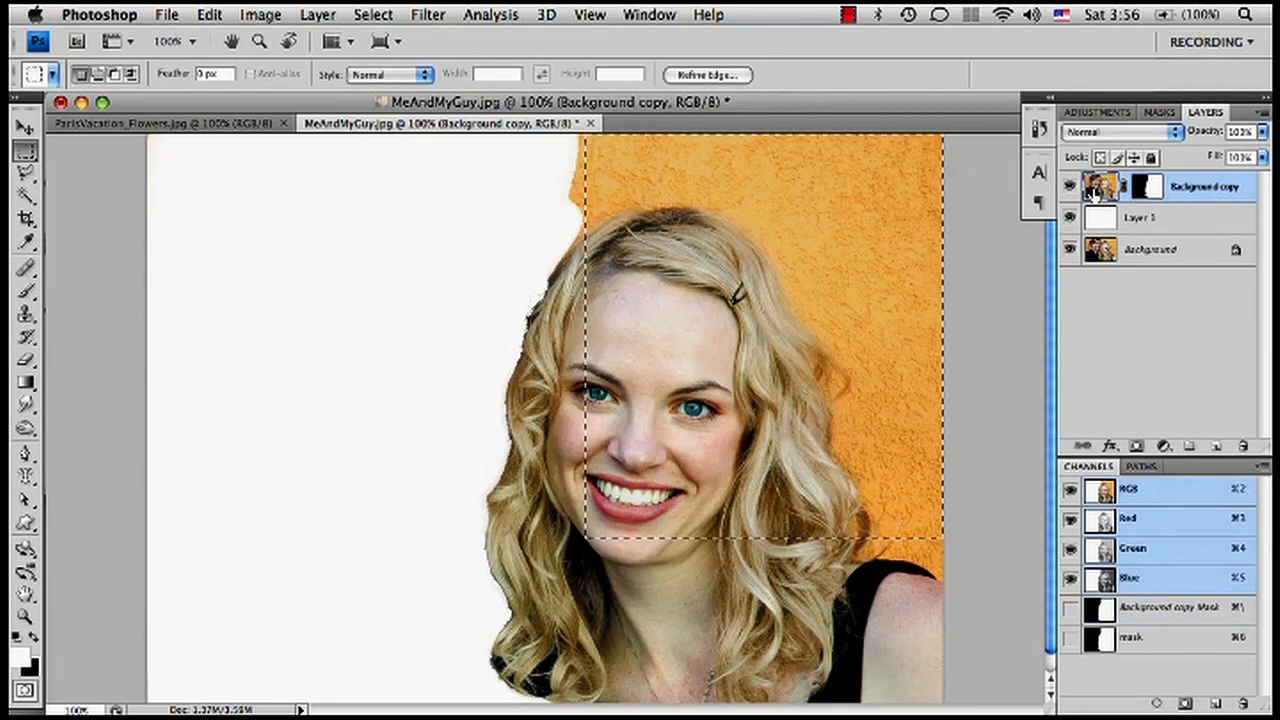
pyautogui.press('super+j')
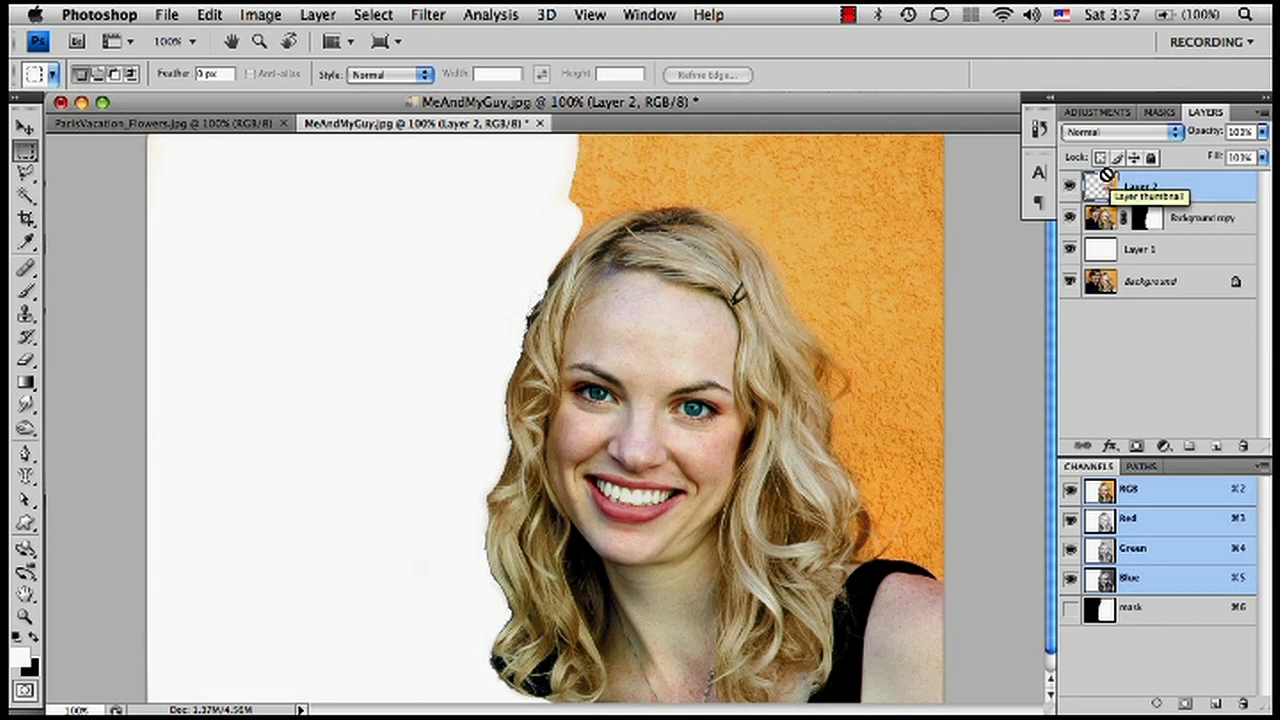
# - Flip the copied patch horizontally, move it over the empty area beside the woman, and place its layer directly below Background copy
pyautogui.press('super+t')
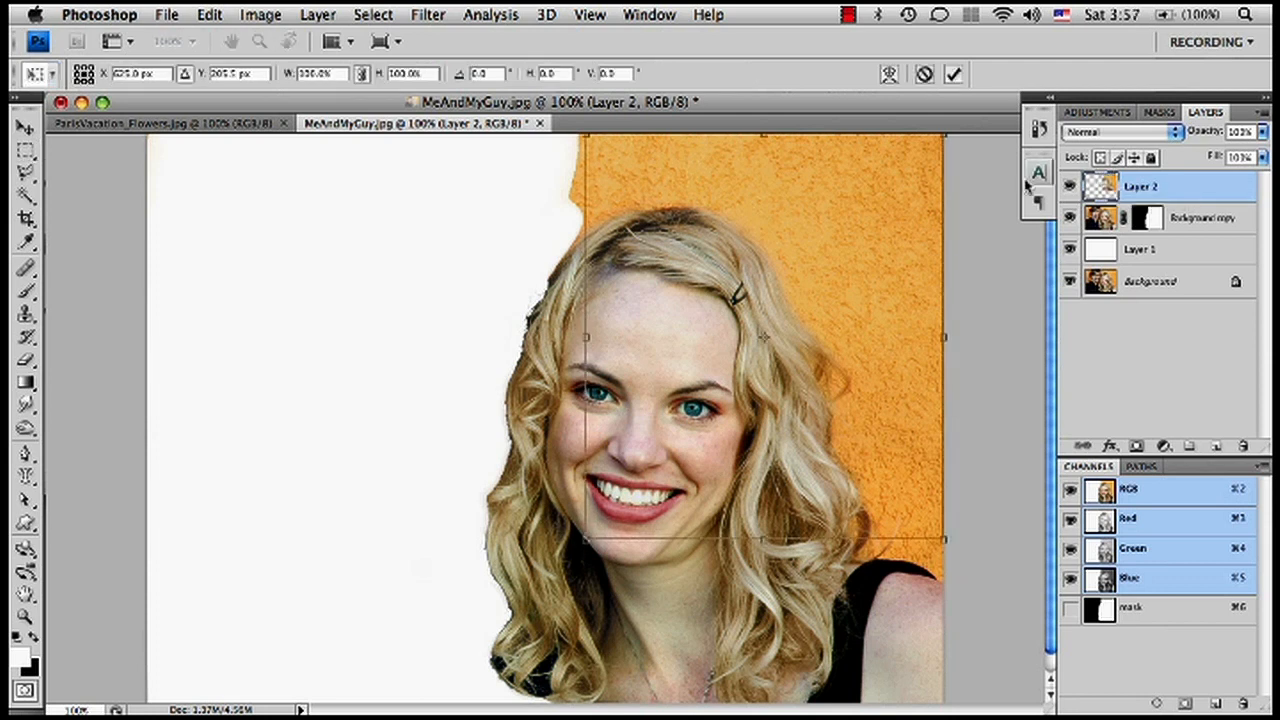
pyautogui.rightClick(888, 225)
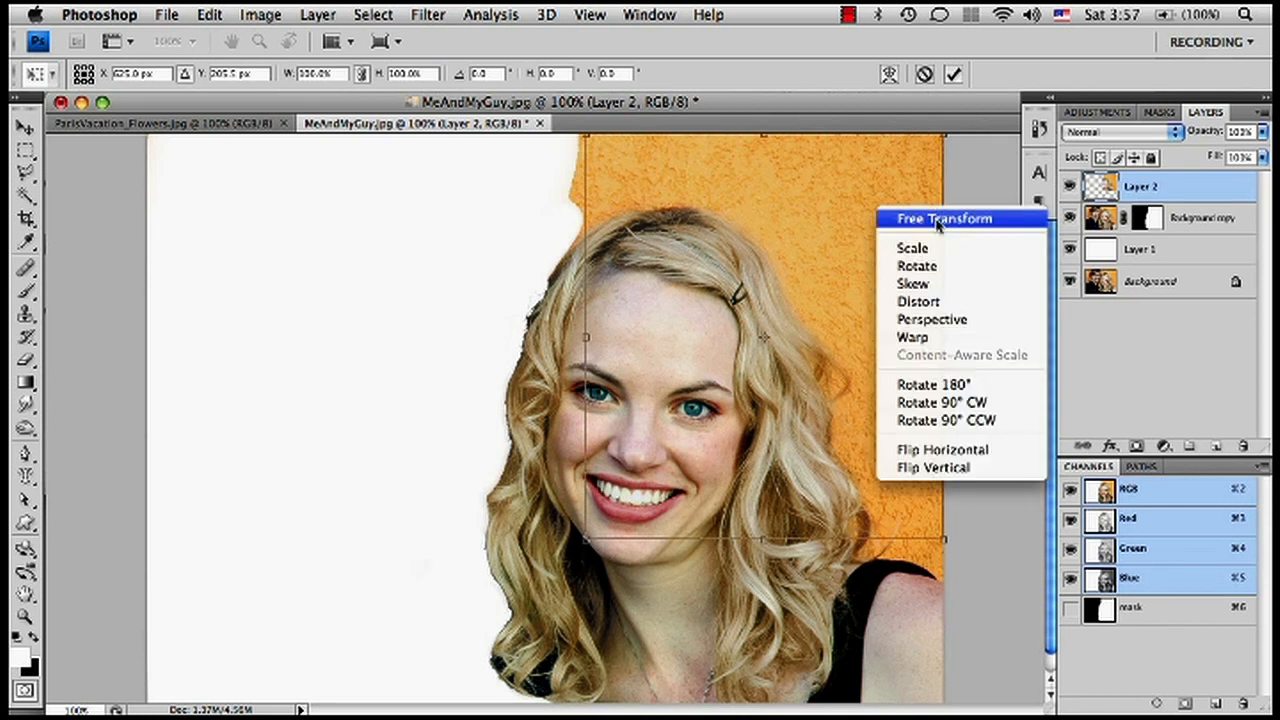
pyautogui.click(1003, 451)
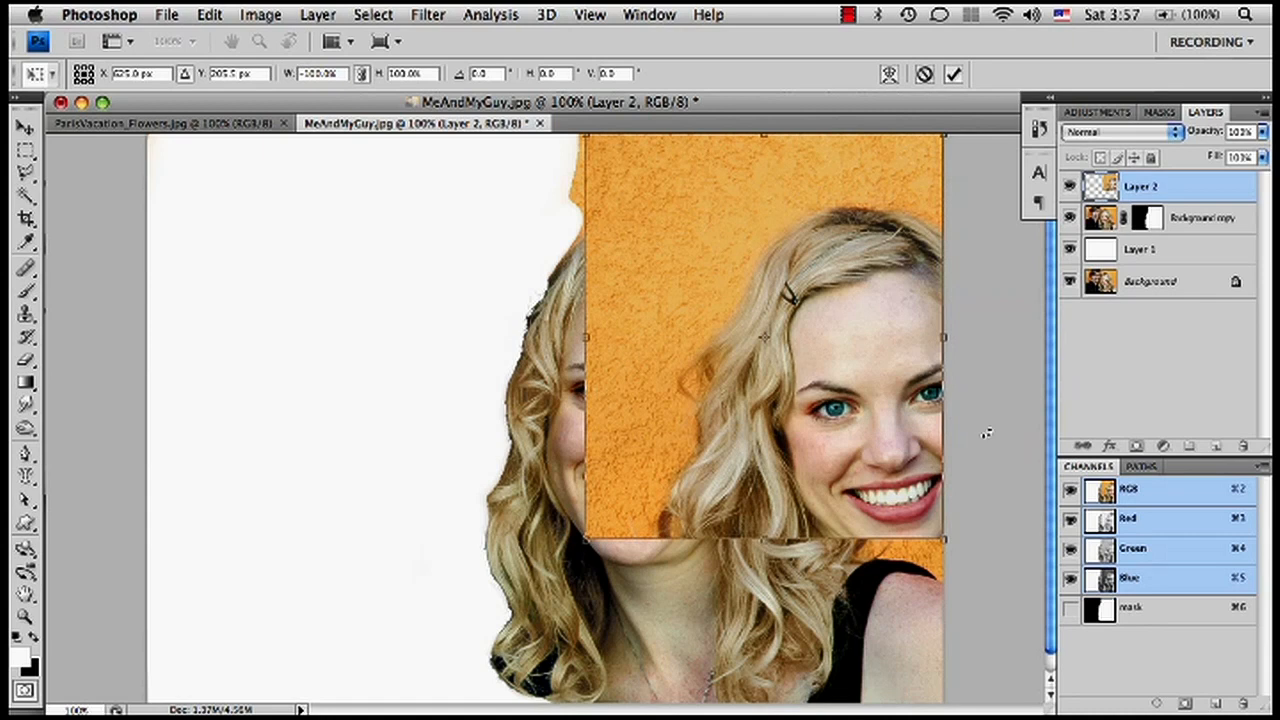
pyautogui.moveTo(870, 296); pyautogui.dragTo(679, 268)
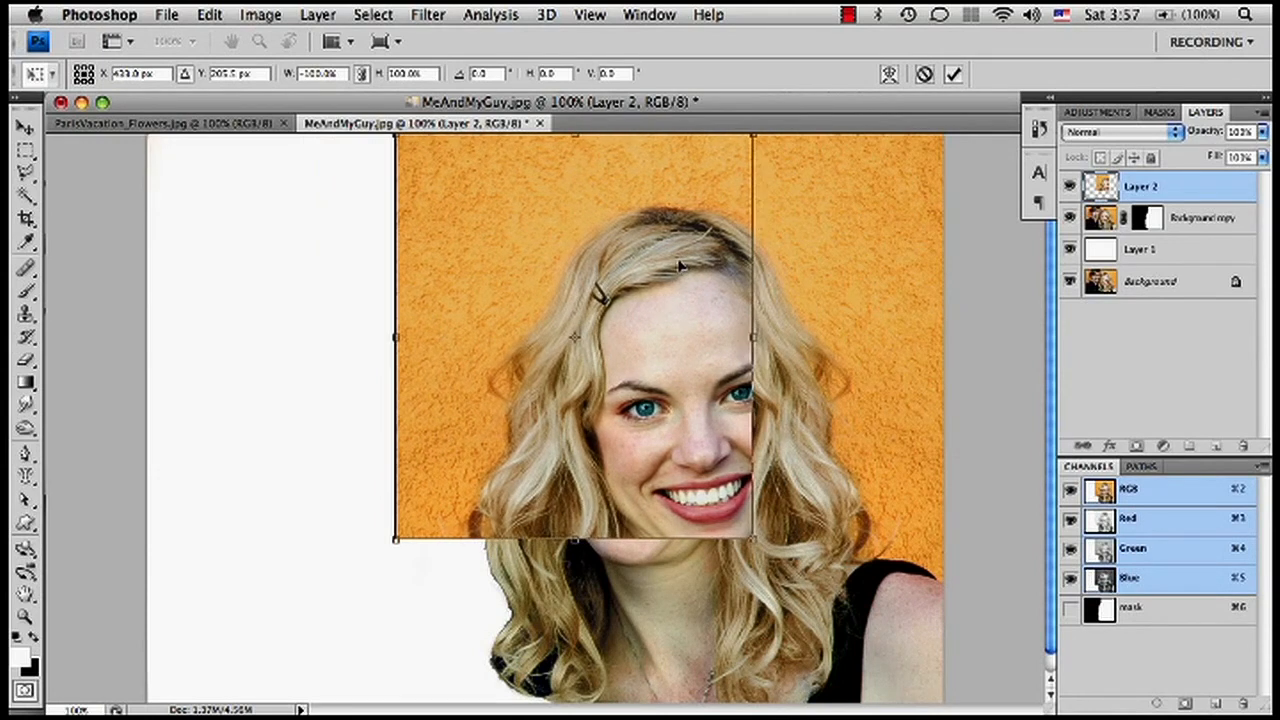
pyautogui.moveTo(679, 264); pyautogui.dragTo(665, 236)
pyautogui.press('Return')
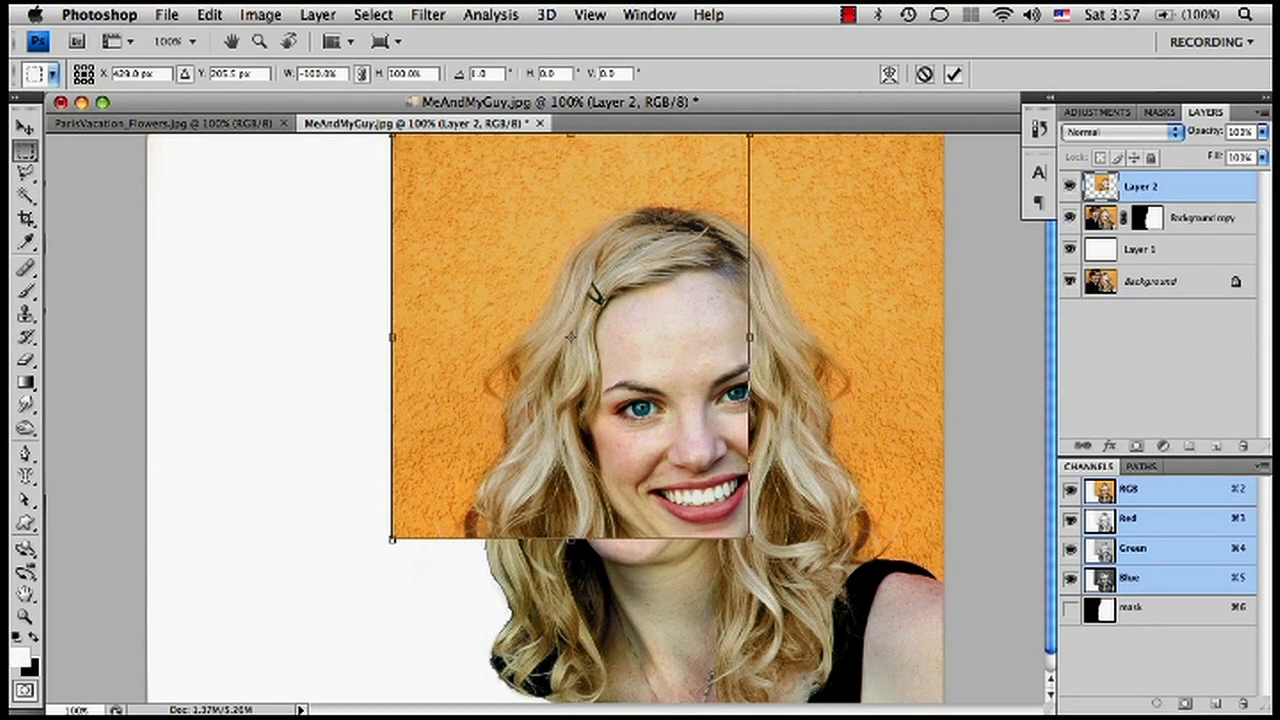
pyautogui.moveTo(1178, 192); pyautogui.dragTo(1180, 232)
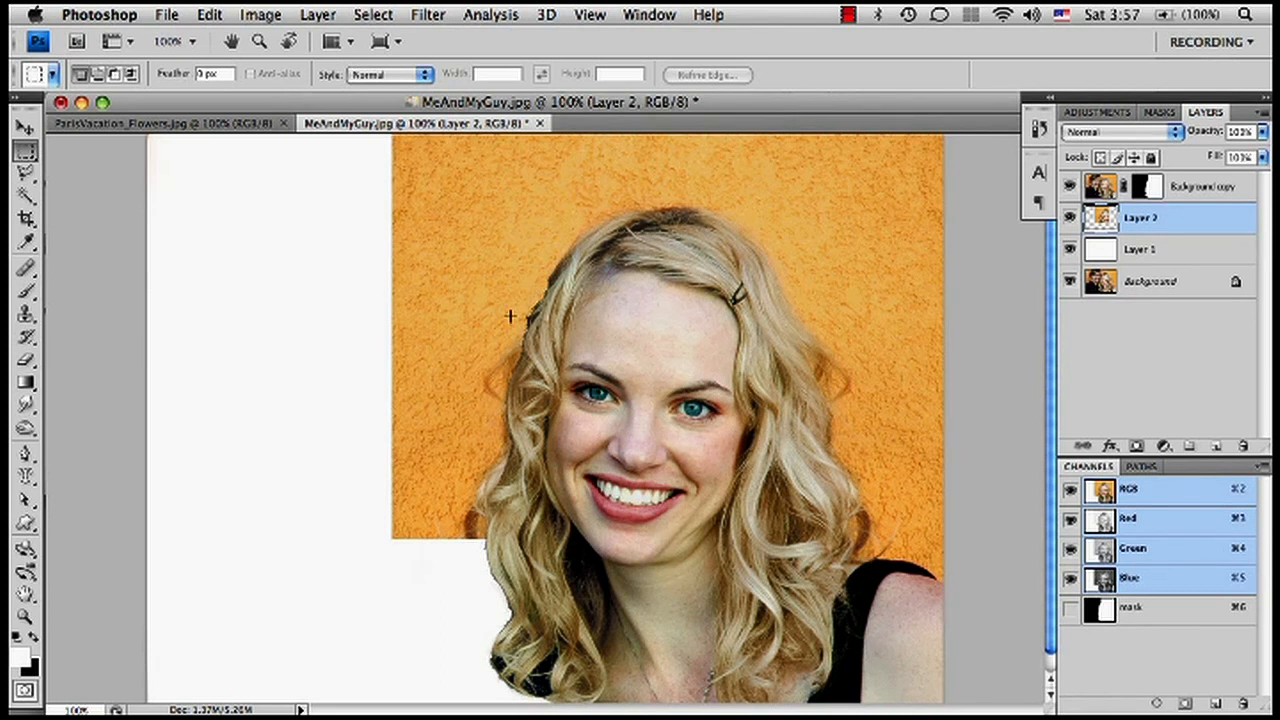
# - Set up the Clone Stamp with a 45 px brush and sample the orange wall texture on the flipped patch layer
pyautogui.press('z')
pyautogui.moveTo(410, 318); pyautogui.dragTo(696, 707)
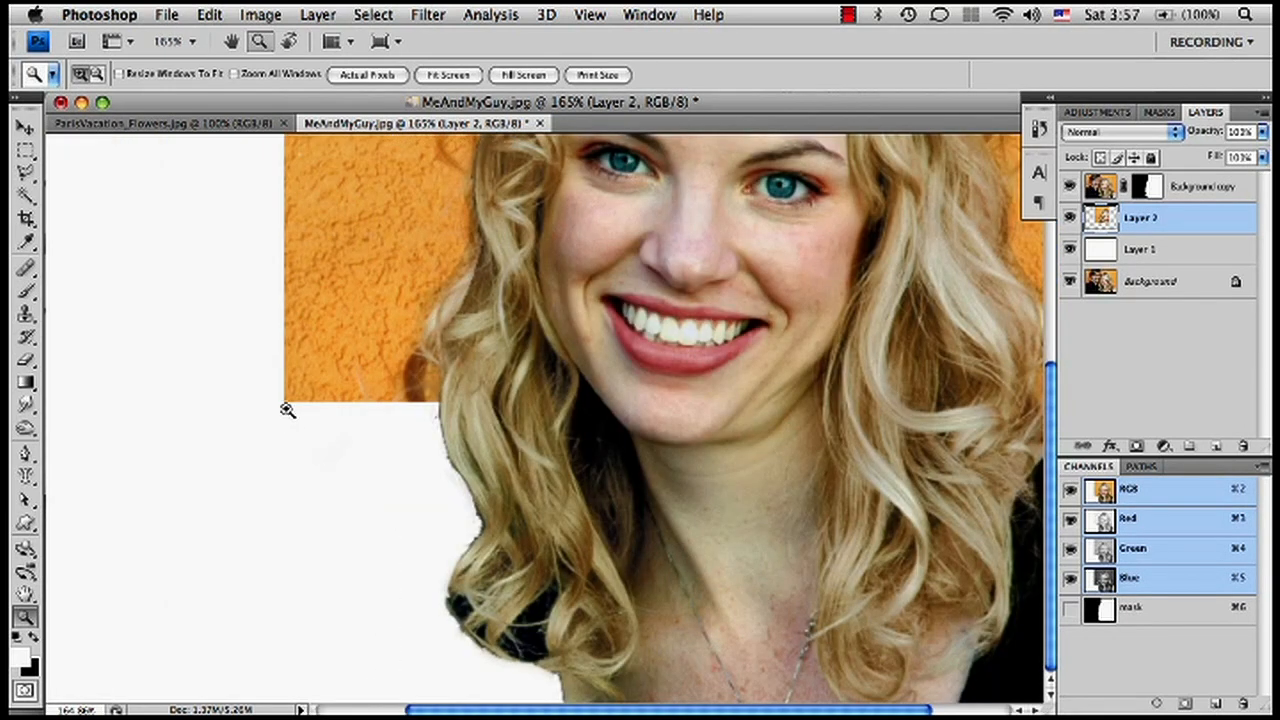
pyautogui.click(26, 316)
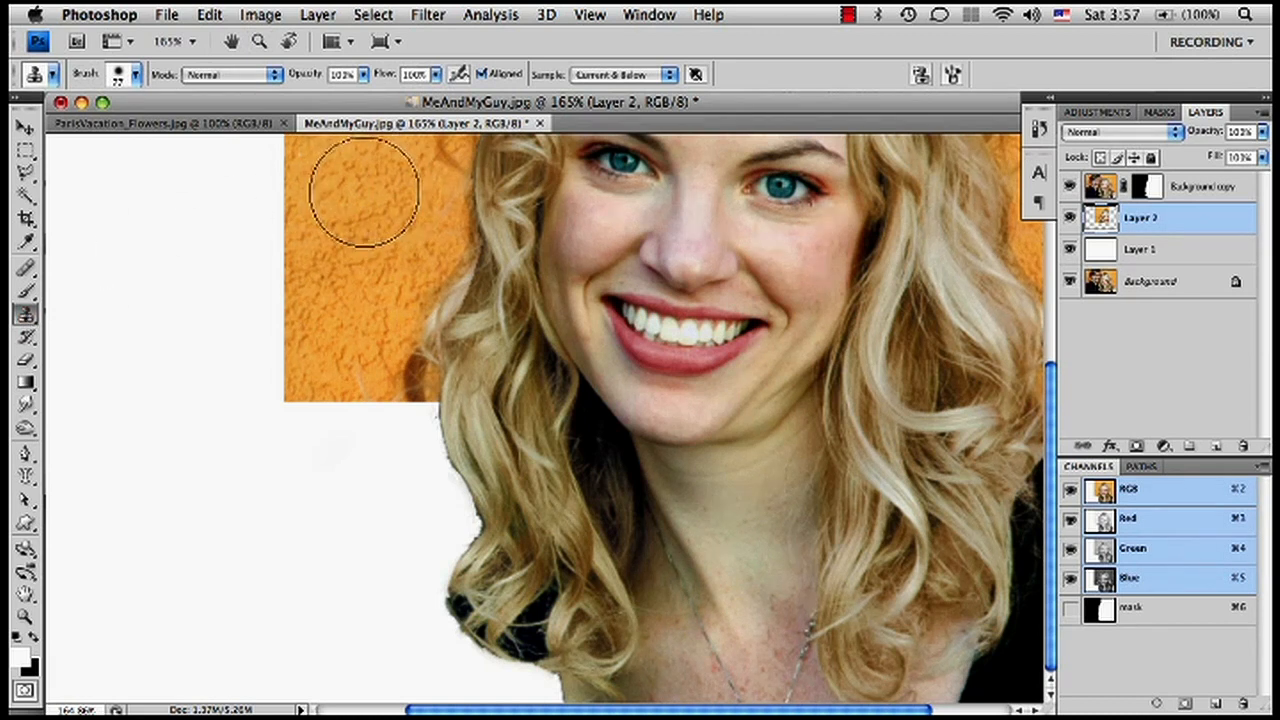
pyautogui.press('[')
pyautogui.press('[')
pyautogui.press('[')
pyautogui.press('alt')
pyautogui.keyDown('alt'); pyautogui.click(362, 188); pyautogui.keyUp('alt')
# - Try to clone wall texture past the patch's lower edge beside the hair and undo both strokes
pyautogui.moveTo(356, 306)
pyautogui.mouseDown()
pyautogui.moveTo(356, 367)
pyautogui.moveTo(390, 443)
pyautogui.moveTo(396, 379)
pyautogui.moveTo(423, 483)
pyautogui.mouseUp()
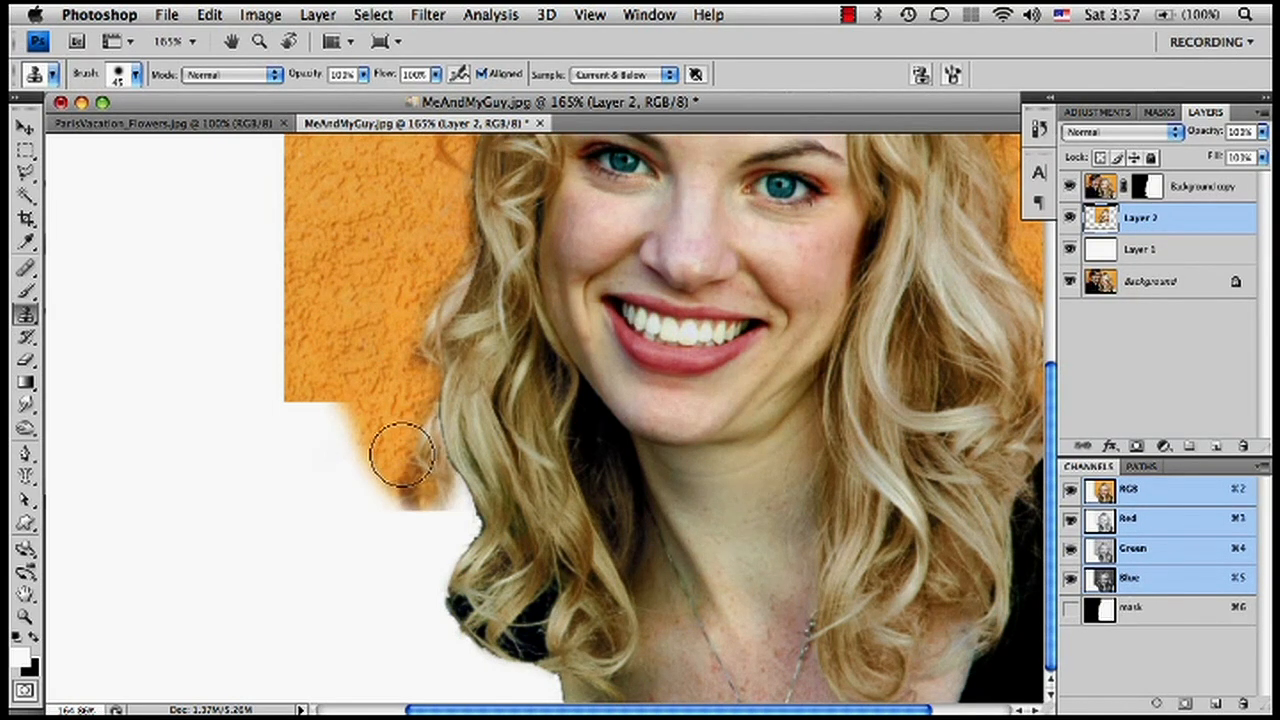
pyautogui.press('super+z')
pyautogui.moveTo(337, 337)
pyautogui.mouseDown()
pyautogui.moveTo(401, 386)
pyautogui.moveTo(394, 367)
pyautogui.moveTo(403, 432)
pyautogui.mouseUp()
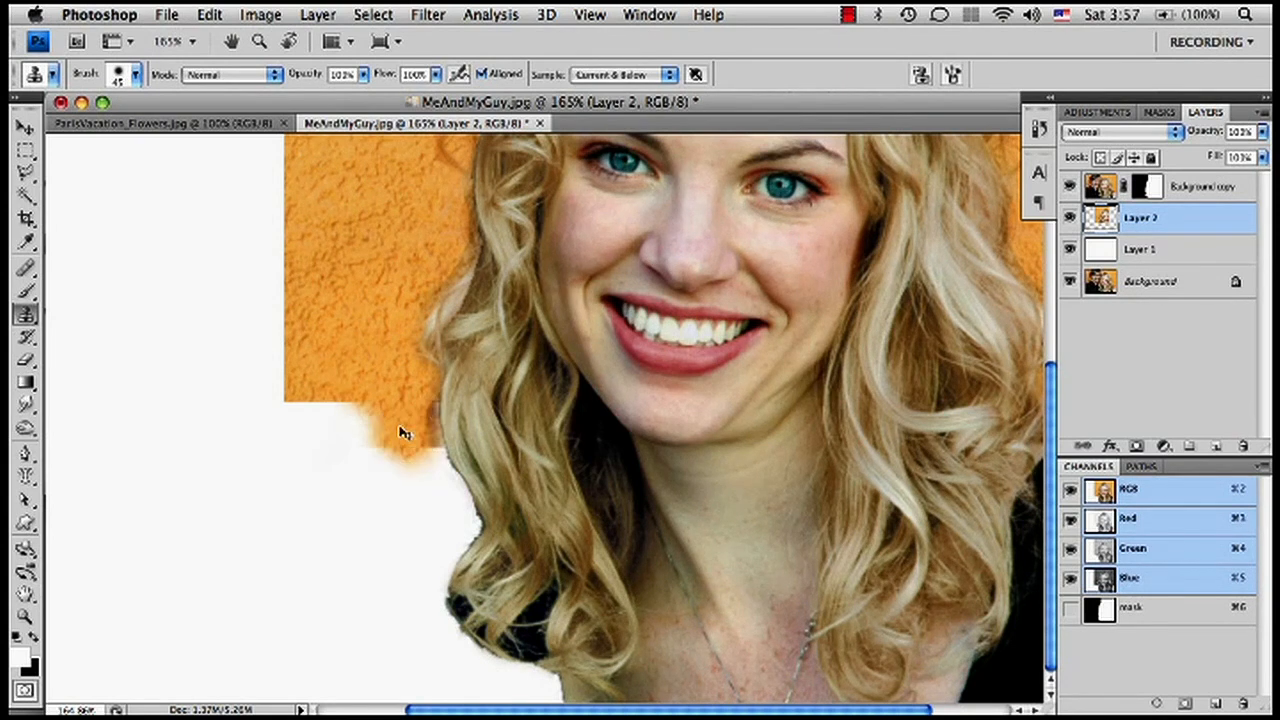
pyautogui.press('super+z')
# - Set the Clone Stamp to sample Current Layer and extend the wall texture down and outward beside the woman's hair
pyautogui.click(628, 74)
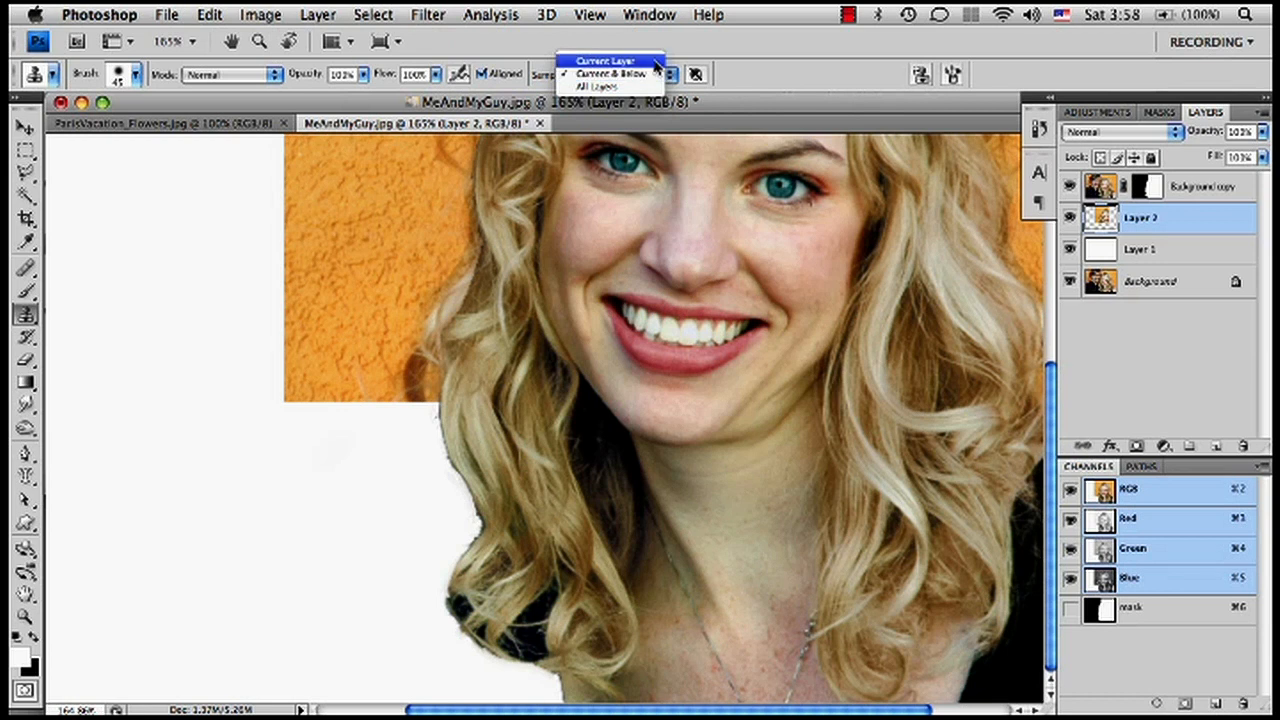
pyautogui.click(653, 62)
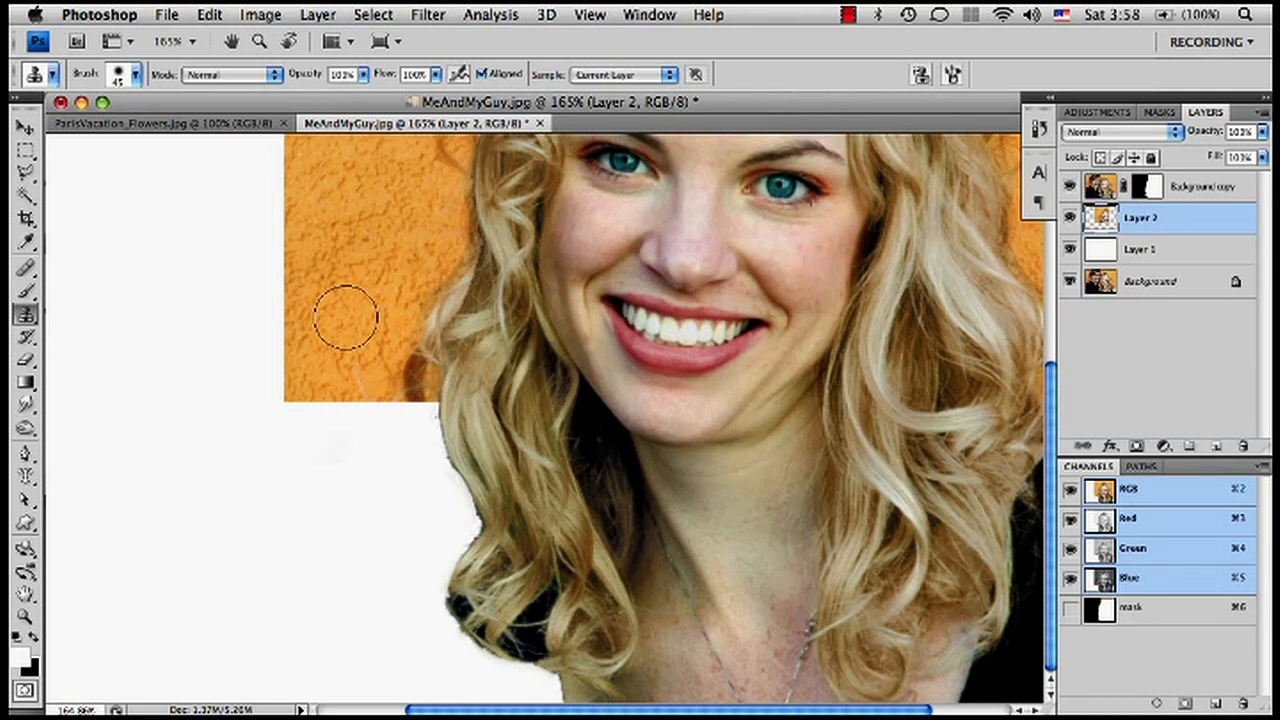
pyautogui.moveTo(399, 364)
pyautogui.mouseDown()
pyautogui.moveTo(374, 429)
pyautogui.moveTo(357, 357)
pyautogui.moveTo(414, 414)
pyautogui.moveTo(405, 397)
pyautogui.moveTo(417, 434)
pyautogui.moveTo(345, 480)
pyautogui.moveTo(337, 391)
pyautogui.moveTo(361, 471)
pyautogui.moveTo(331, 349)
pyautogui.moveTo(349, 306)
pyautogui.moveTo(351, 366)
pyautogui.moveTo(406, 454)
pyautogui.moveTo(480, 515)
pyautogui.moveTo(414, 514)
pyautogui.moveTo(408, 447)
pyautogui.moveTo(443, 520)
pyautogui.moveTo(385, 555)
pyautogui.mouseUp()
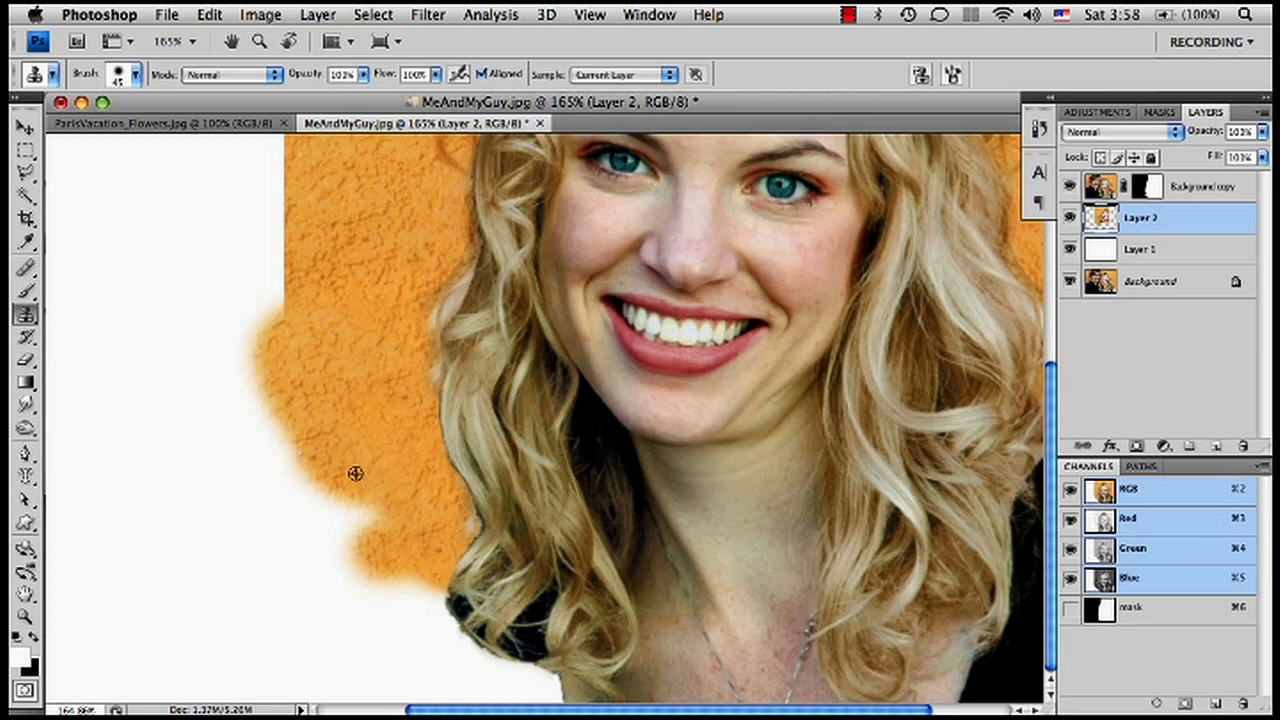
pyautogui.moveTo(326, 394)
pyautogui.mouseDown()
pyautogui.moveTo(369, 586)
pyautogui.moveTo(430, 605)
pyautogui.moveTo(392, 515)
pyautogui.moveTo(363, 312)
pyautogui.moveTo(352, 420)
pyautogui.moveTo(303, 495)
pyautogui.moveTo(322, 524)
pyautogui.moveTo(342, 665)
pyautogui.moveTo(428, 619)
pyautogui.moveTo(400, 568)
pyautogui.moveTo(342, 666)
pyautogui.moveTo(378, 694)
pyautogui.moveTo(378, 540)
pyautogui.mouseUp()
pyautogui.keyDown('alt'); pyautogui.click(371, 309); pyautogui.keyUp('alt')
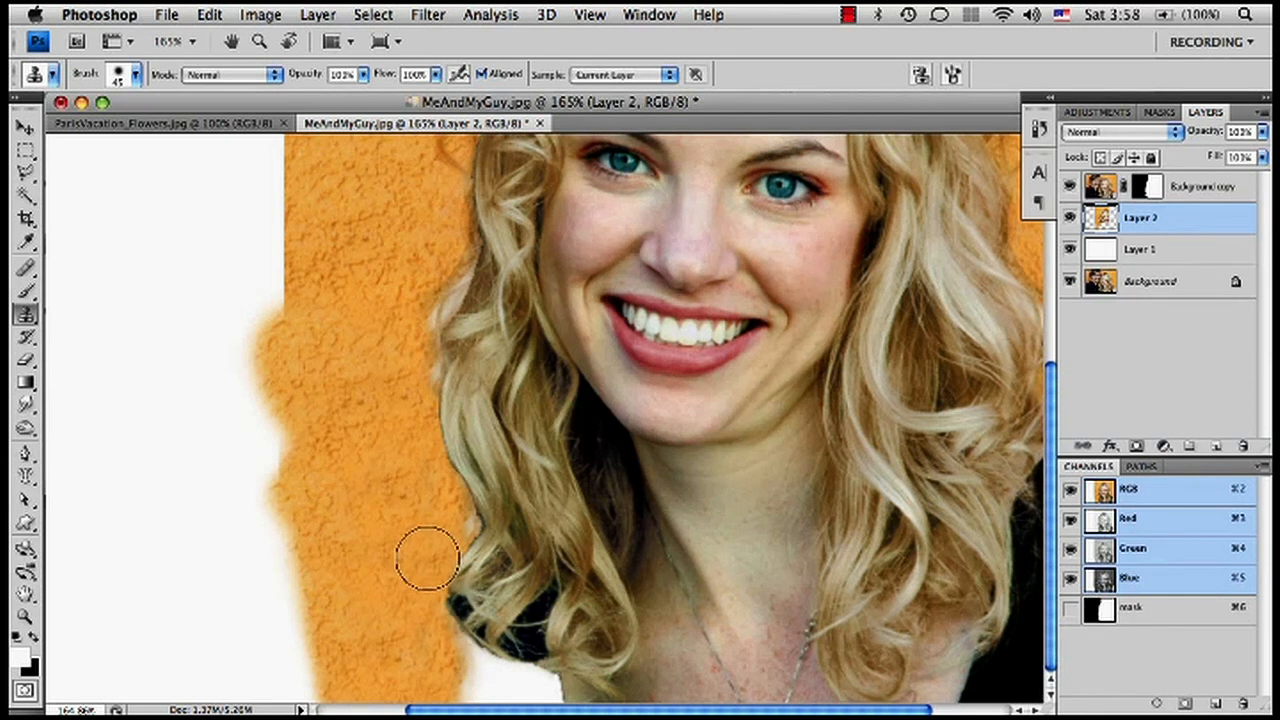
pyautogui.moveTo(500, 606)
pyautogui.mouseDown()
pyautogui.moveTo(457, 634)
pyautogui.moveTo(495, 550)
pyautogui.moveTo(397, 493)
pyautogui.moveTo(229, 514)
pyautogui.moveTo(214, 531)
pyautogui.mouseUp()
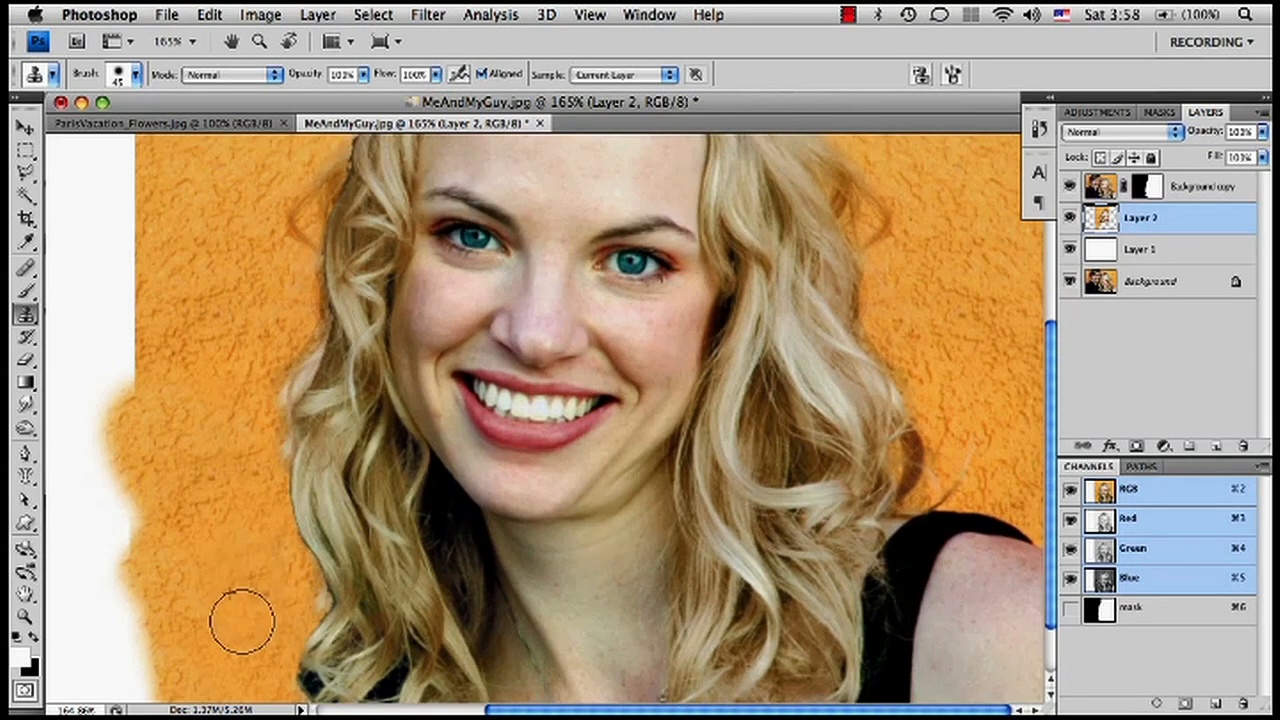
pyautogui.moveTo(206, 323)
pyautogui.mouseDown()
pyautogui.moveTo(91, 368)
pyautogui.moveTo(114, 451)
pyautogui.mouseUp()
pyautogui.moveTo(226, 297); pyautogui.dragTo(200, 286)
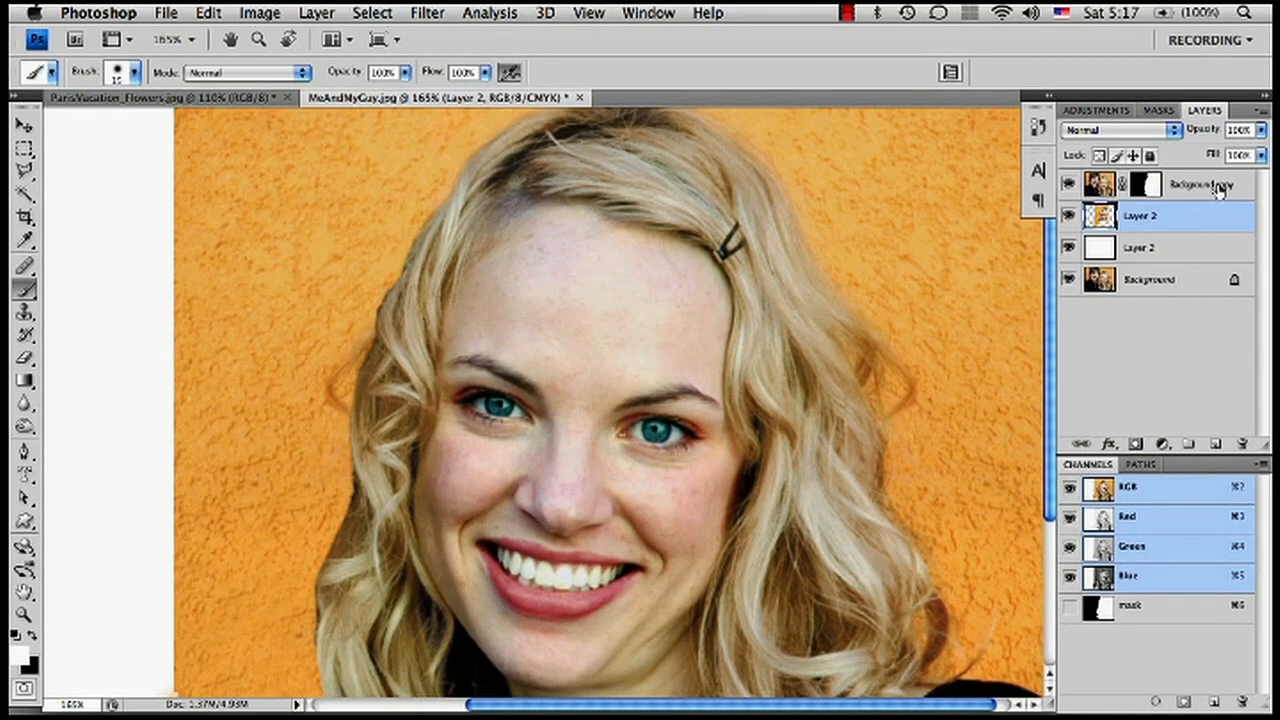
# - Examine the masked edge of the woman's hair on Background copy up close, from her cheek to the top of her head
pyautogui.click(1212, 190)
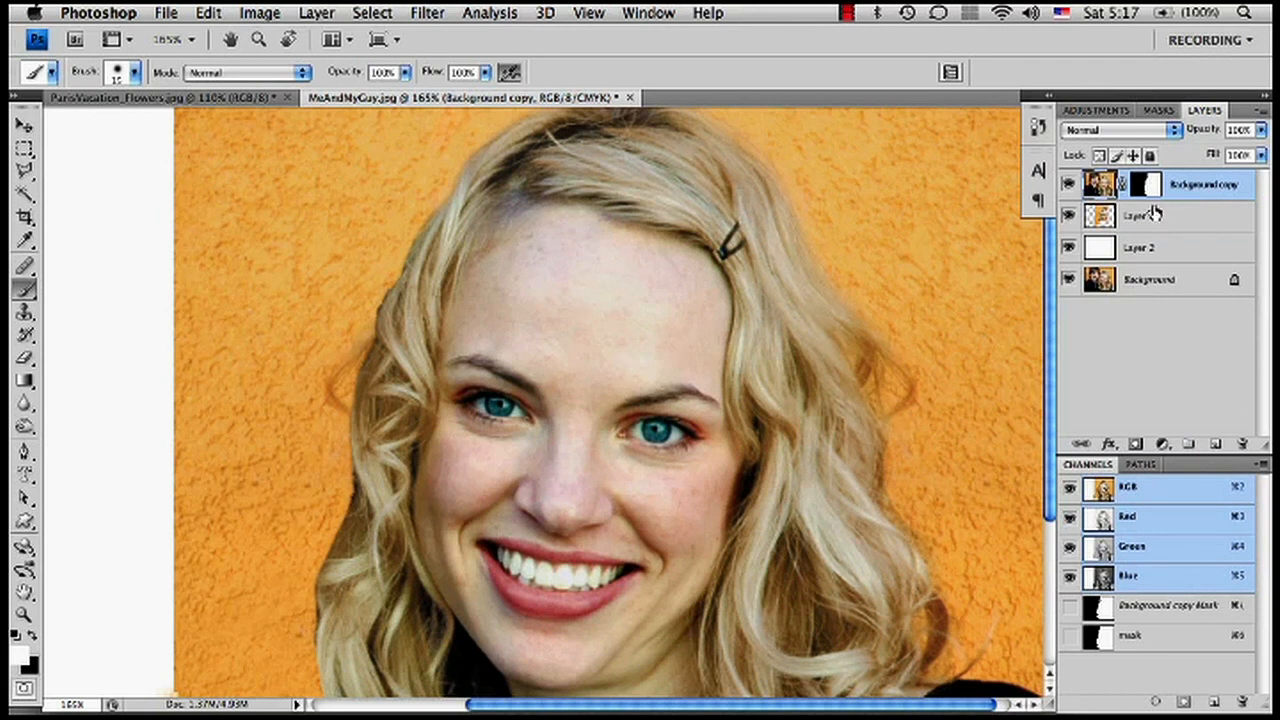
pyautogui.press('z')
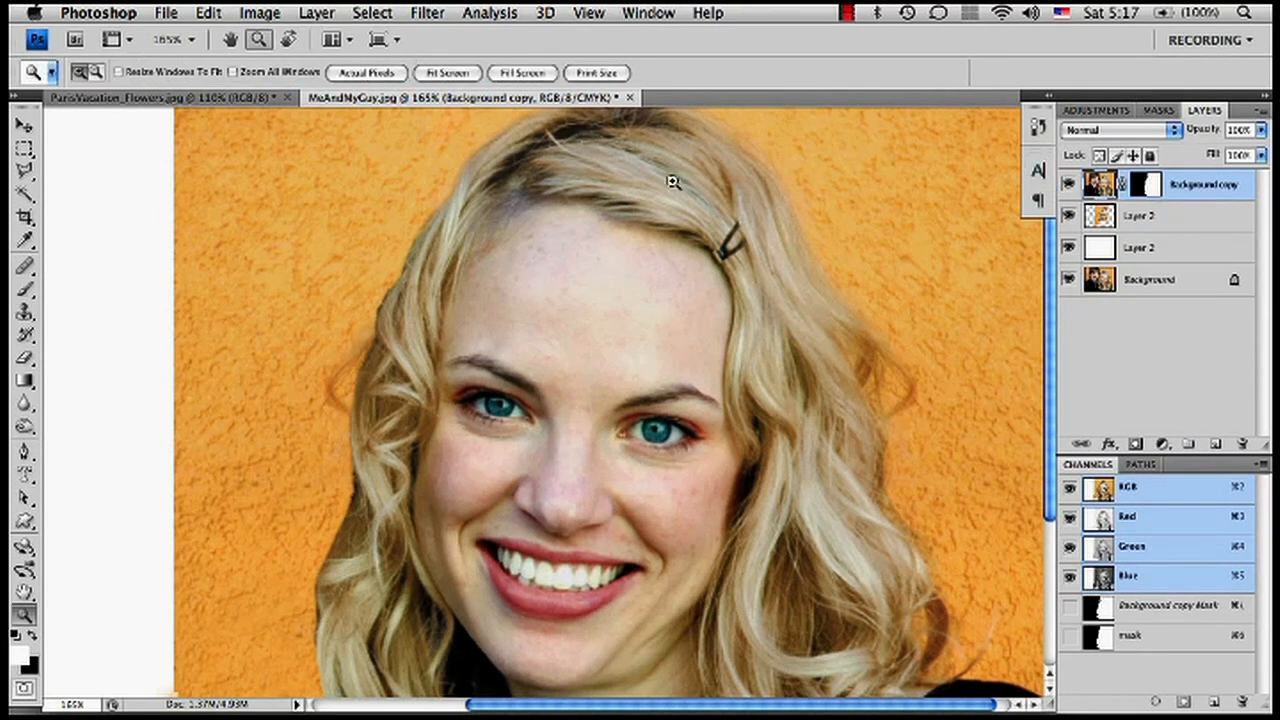
pyautogui.click(453, 567)
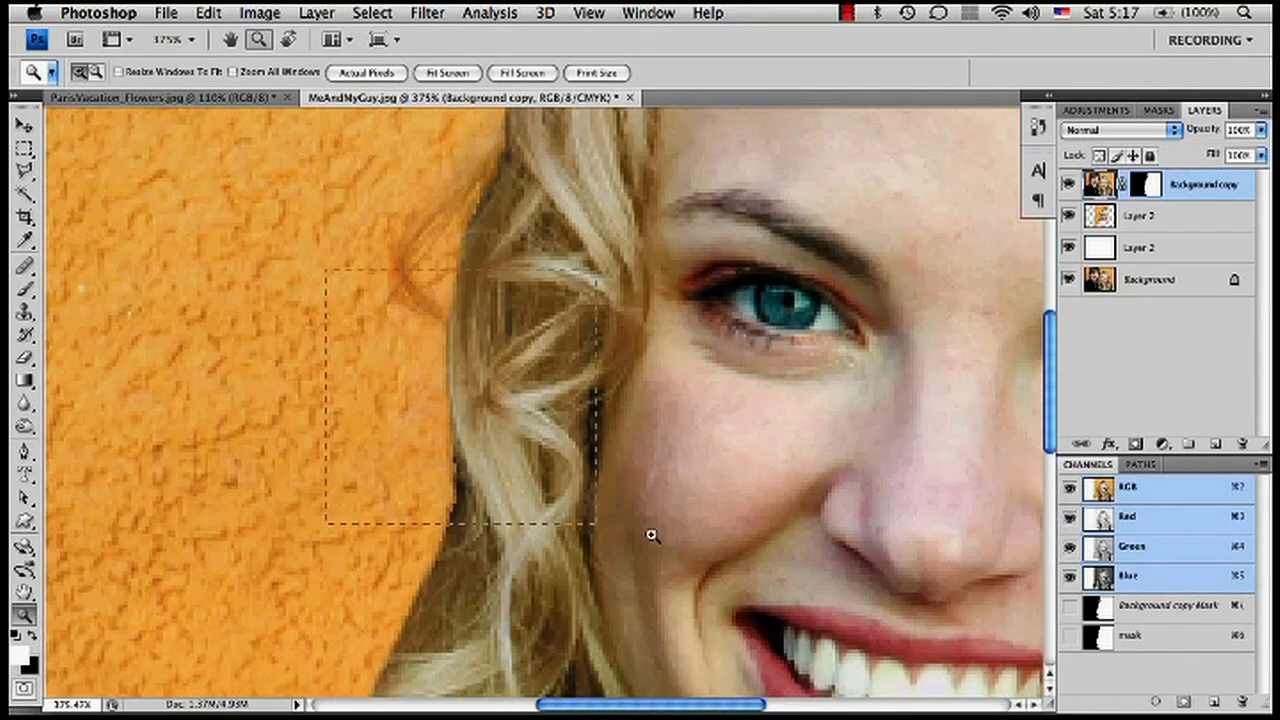
pyautogui.click(660, 530)
pyautogui.moveTo(714, 346); pyautogui.dragTo(555, 685)
pyautogui.moveTo(567, 308); pyautogui.dragTo(494, 611)
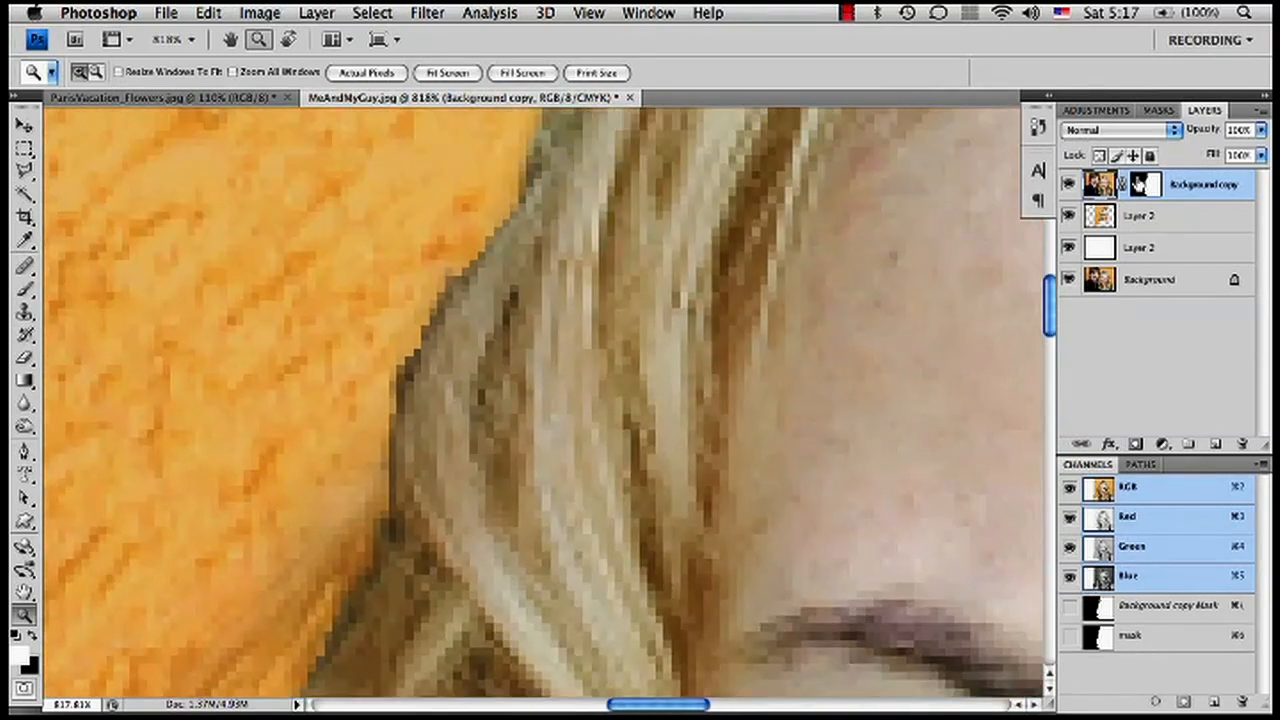
pyautogui.moveTo(693, 282); pyautogui.dragTo(543, 603)
pyautogui.moveTo(628, 322); pyautogui.dragTo(560, 540)
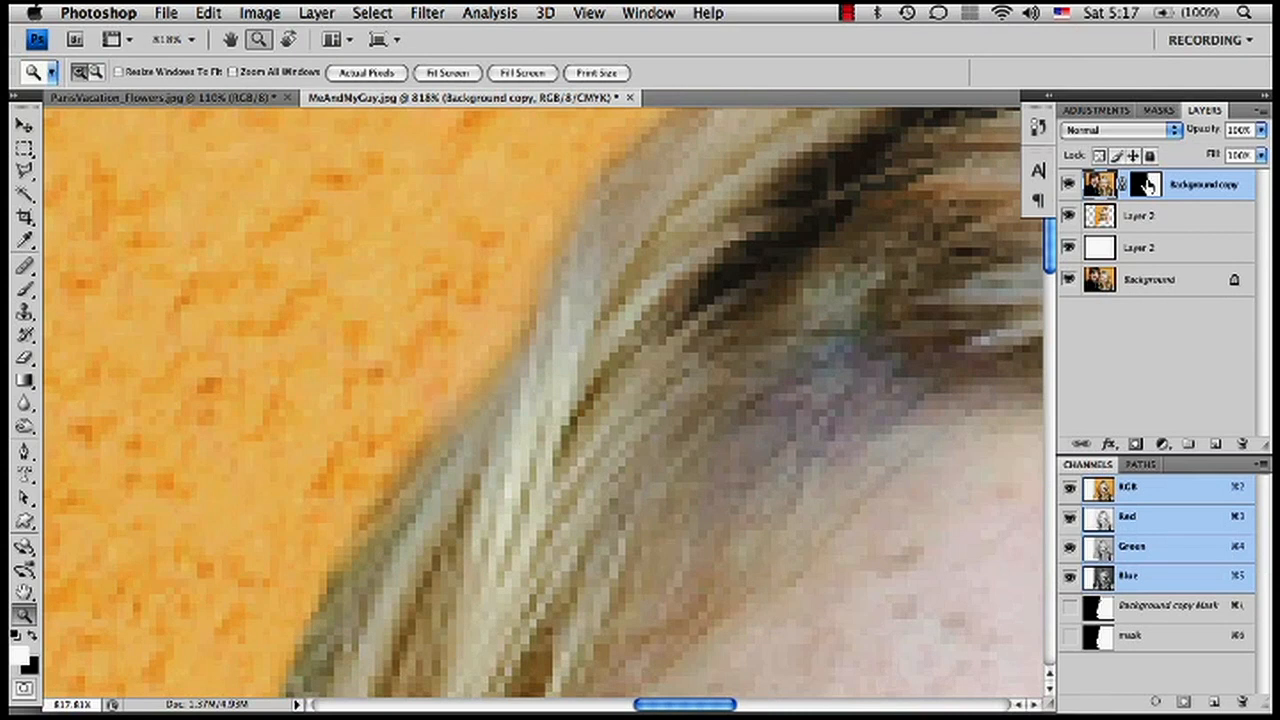
# - Target the Background copy layer mask and paint black along the hair's outer edge at the top of the head with the Brush
pyautogui.click(1146, 184)
pyautogui.click(1104, 186)
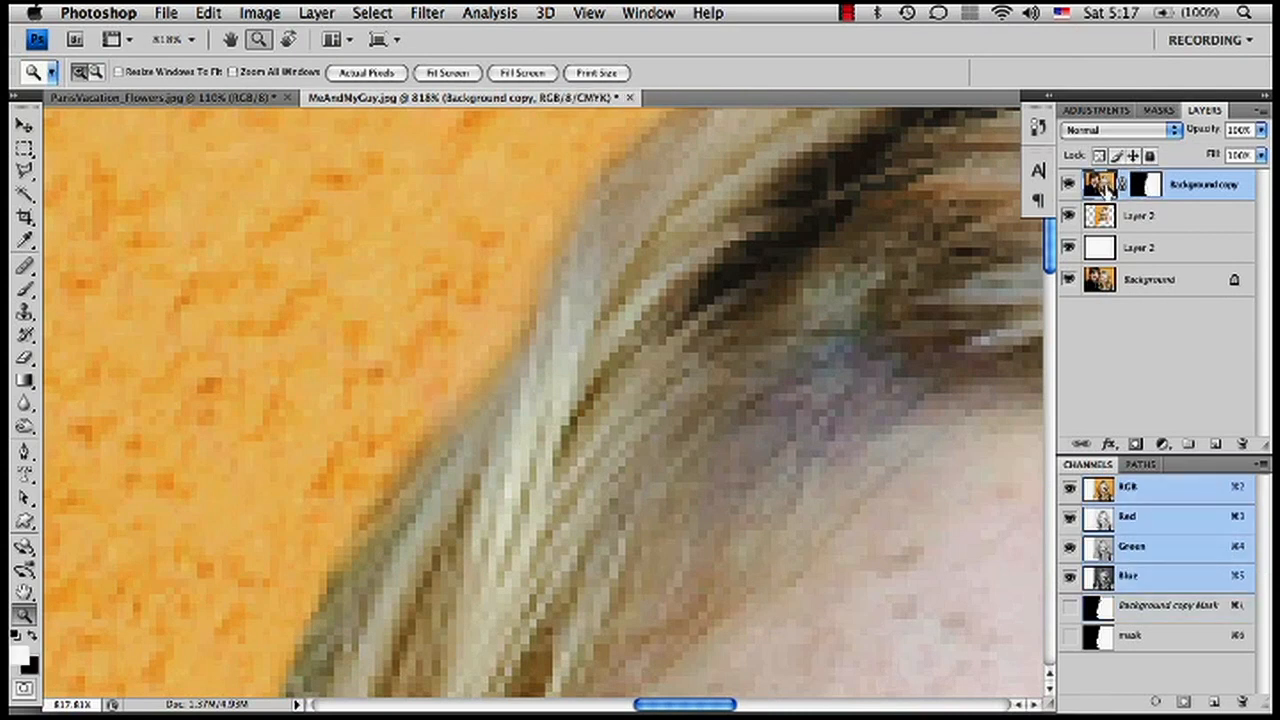
pyautogui.click(1146, 185)
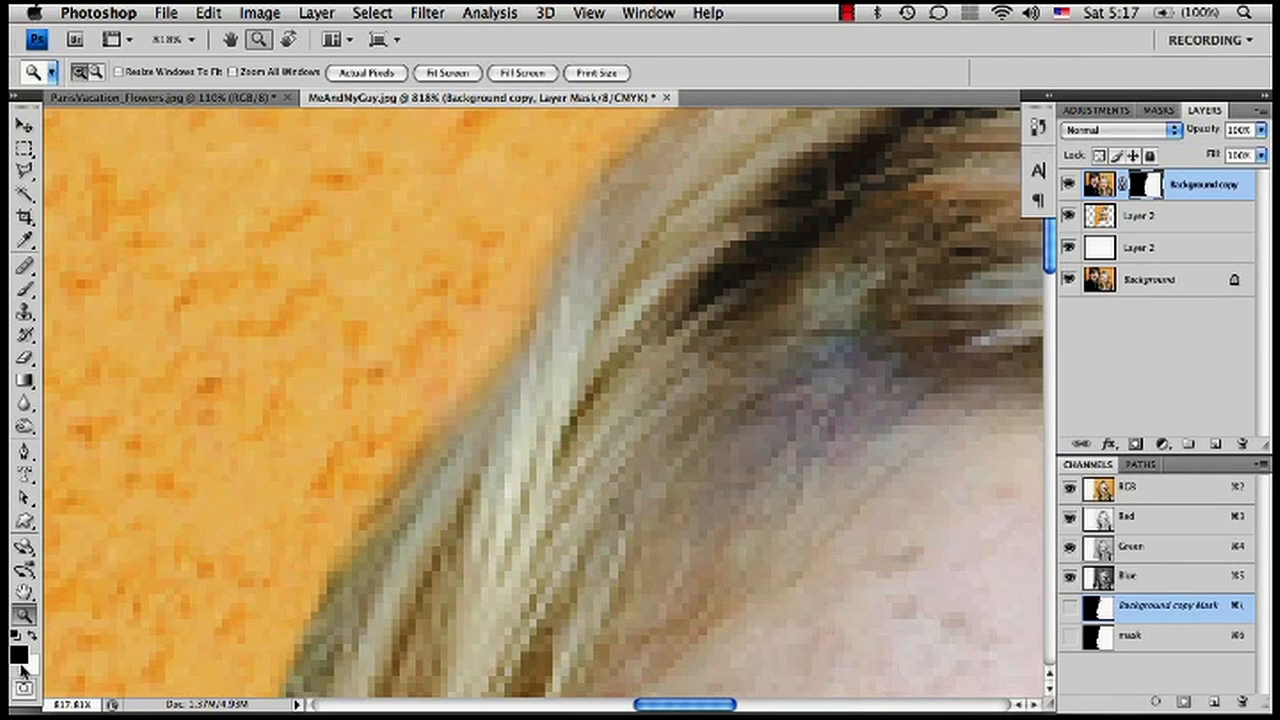
pyautogui.press('b')
pyautogui.moveTo(515, 240)
pyautogui.mouseDown()
pyautogui.moveTo(426, 334)
pyautogui.moveTo(380, 309)
pyautogui.mouseUp()
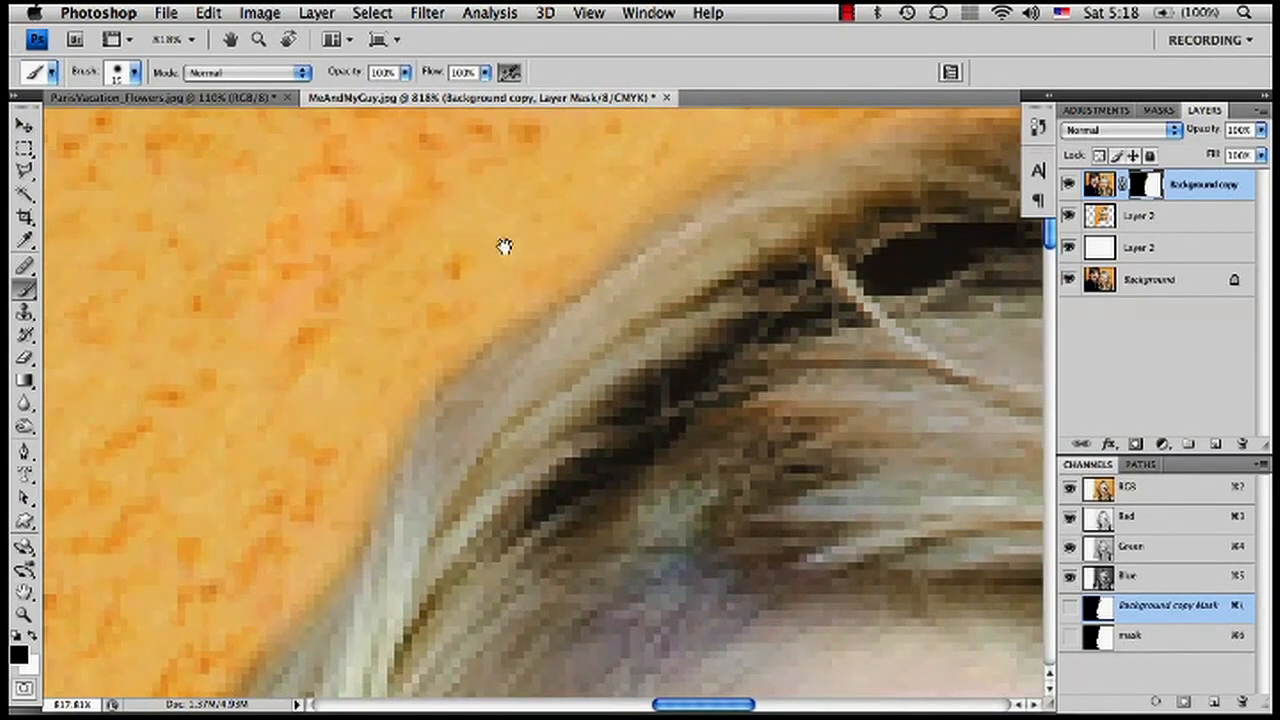
pyautogui.moveTo(555, 215); pyautogui.dragTo(457, 266)
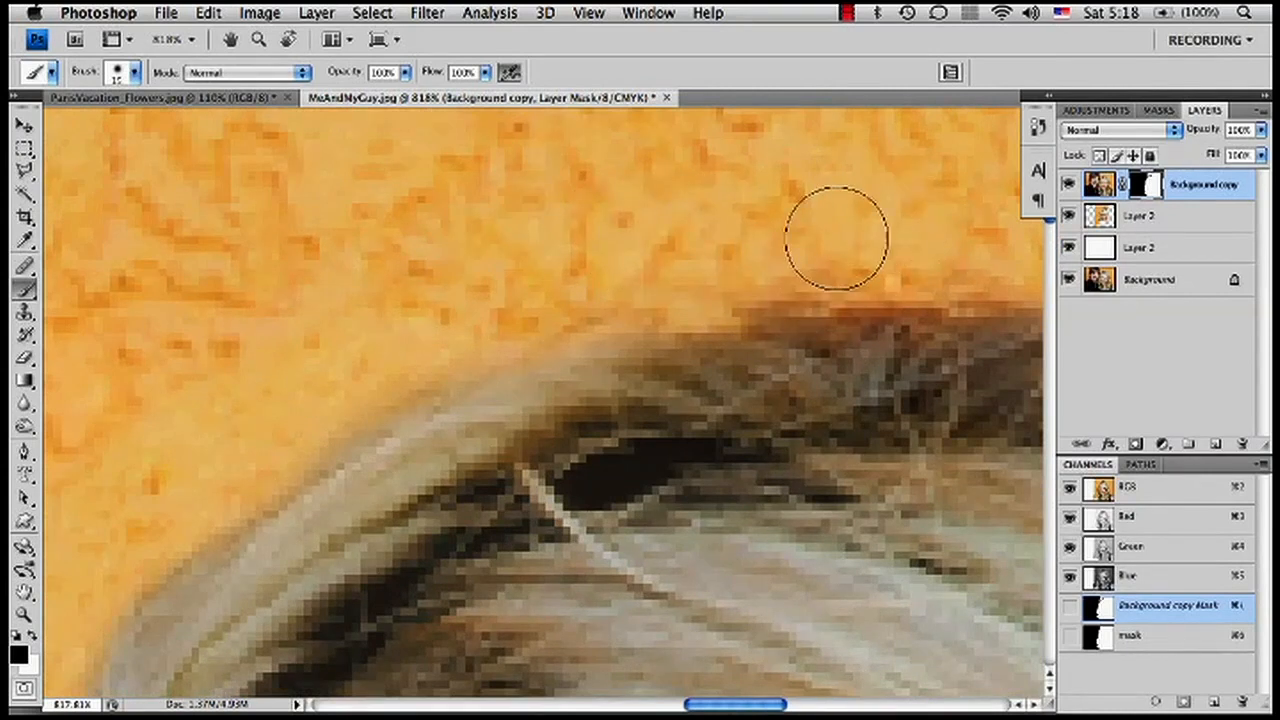
pyautogui.moveTo(557, 297)
pyautogui.mouseDown()
pyautogui.moveTo(431, 266)
pyautogui.moveTo(280, 306)
pyautogui.mouseUp()
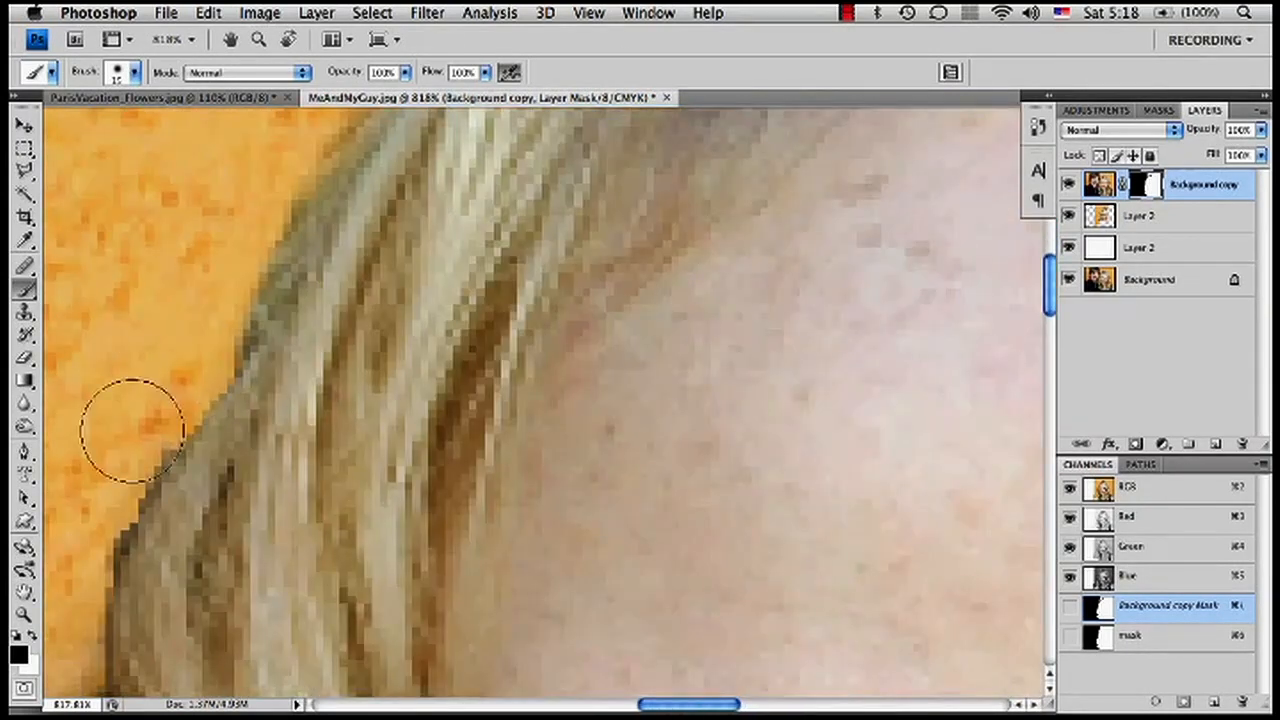
# - Continue painting black on the Background copy mask along the hair's outer edge, from the temple down to the lower curls
pyautogui.moveTo(120, 449); pyautogui.dragTo(215, 345)
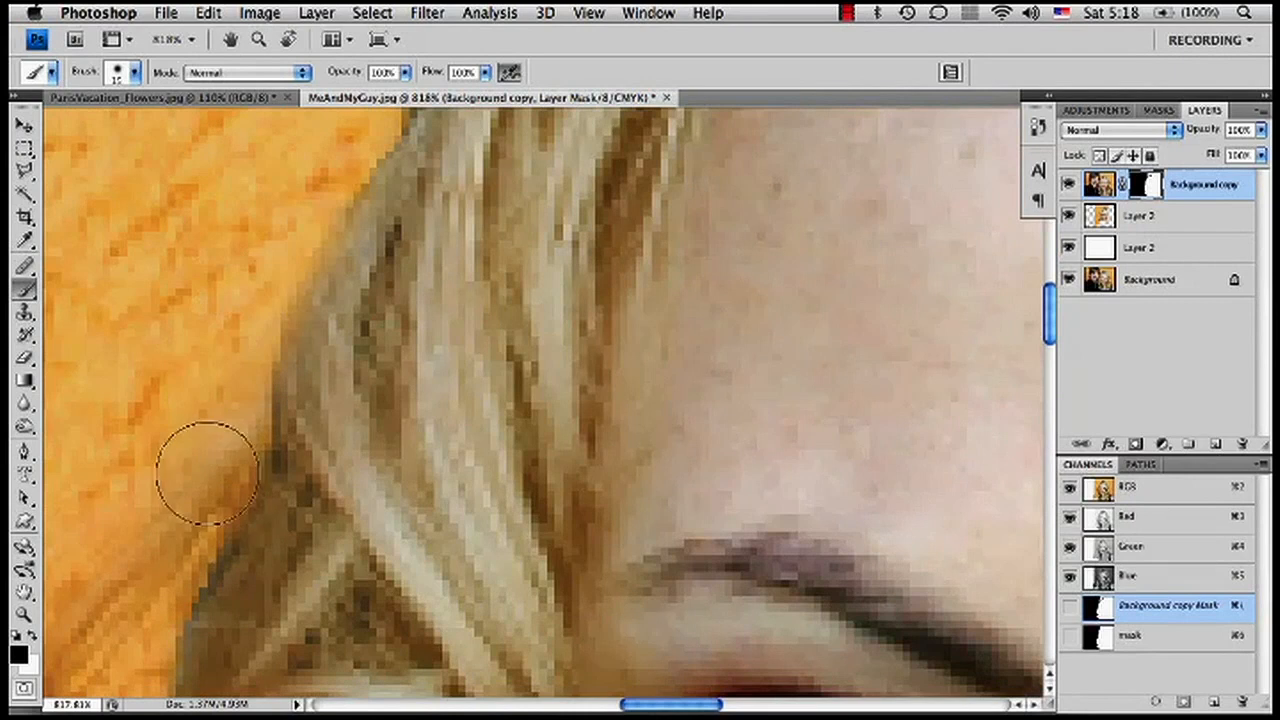
pyautogui.moveTo(214, 429); pyautogui.dragTo(367, 225)
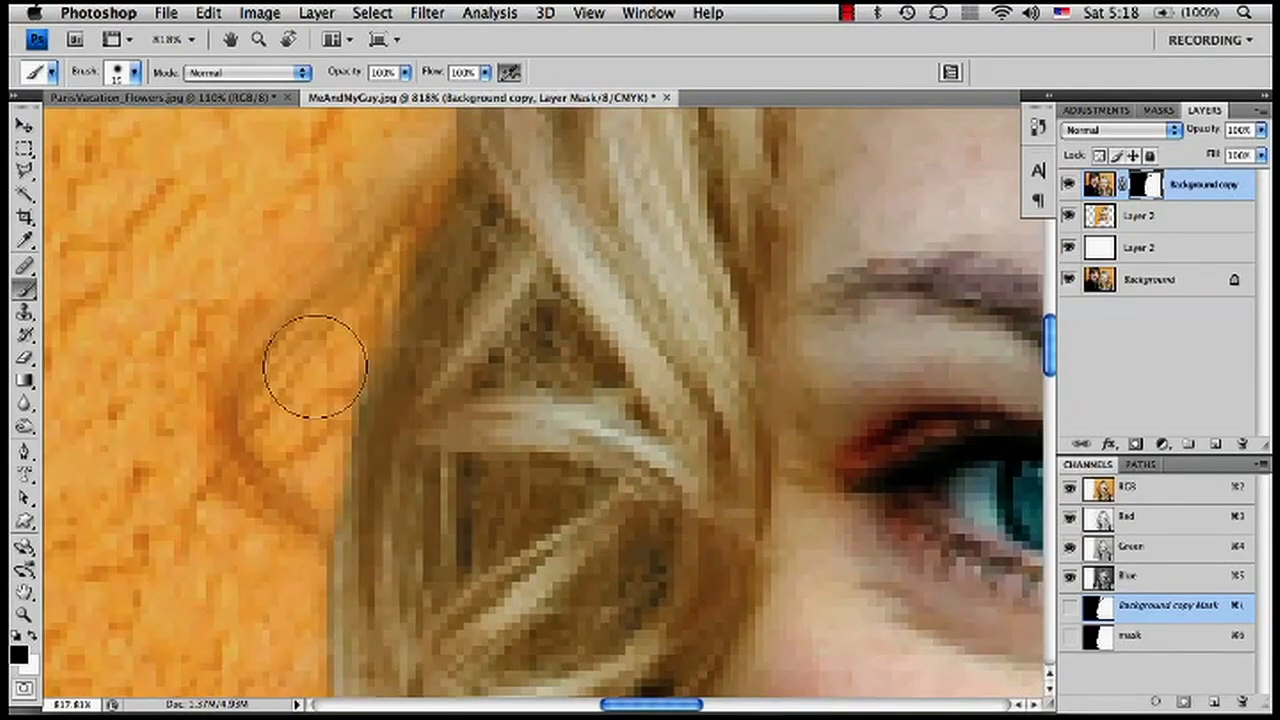
pyautogui.moveTo(277, 514); pyautogui.dragTo(306, 343)
pyautogui.moveTo(314, 606); pyautogui.dragTo(267, 201)
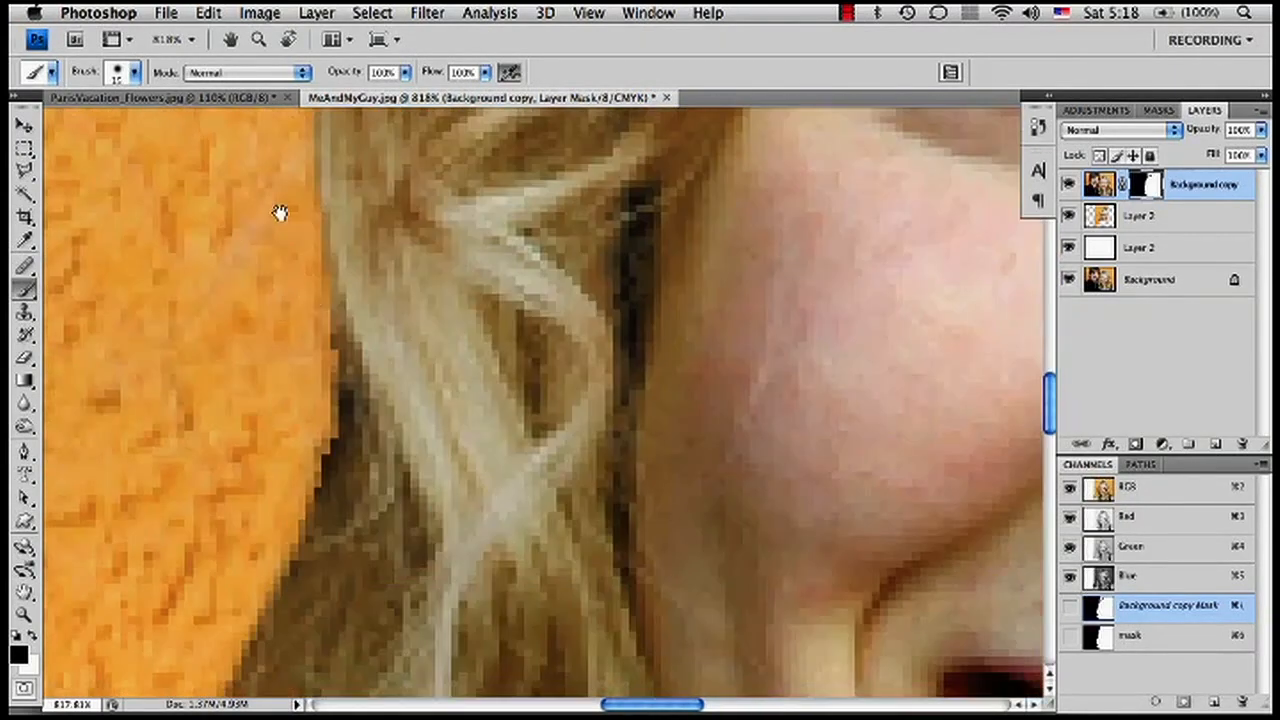
pyautogui.moveTo(209, 491); pyautogui.dragTo(340, 215)
pyautogui.moveTo(237, 448)
pyautogui.mouseDown()
pyautogui.moveTo(171, 423)
pyautogui.moveTo(234, 391)
pyautogui.moveTo(291, 271)
pyautogui.mouseUp()
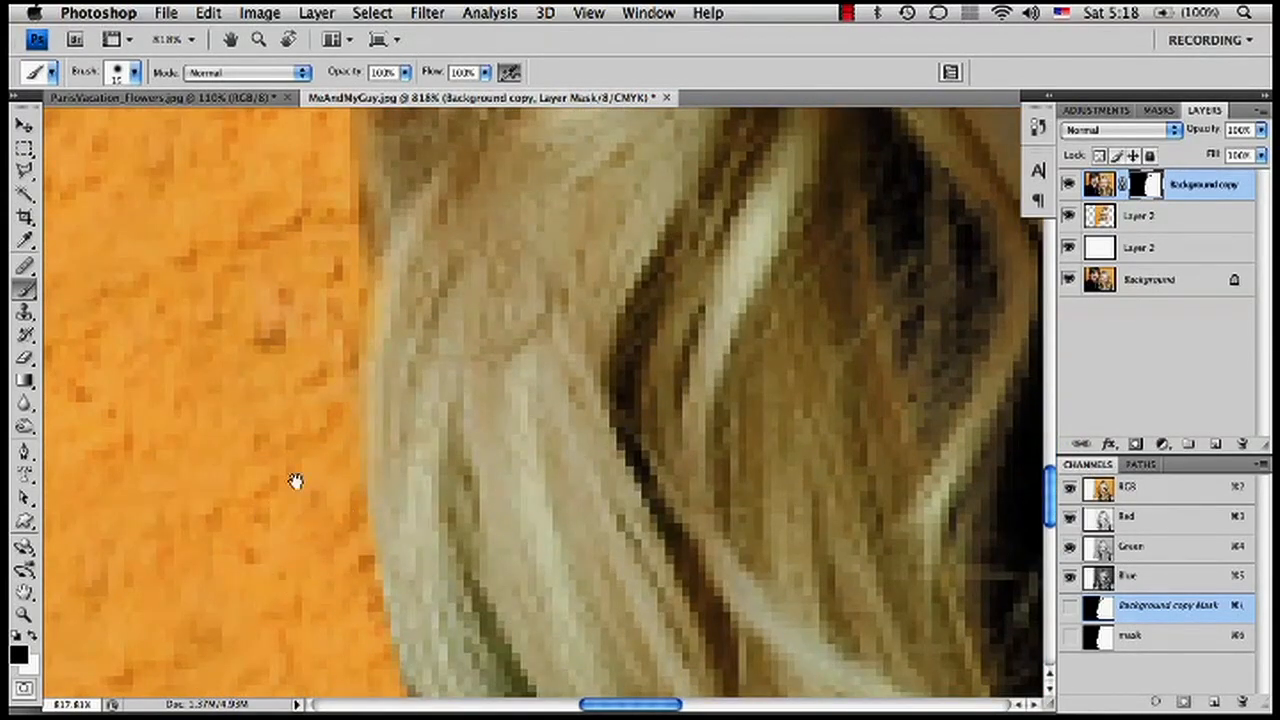
pyautogui.moveTo(302, 521); pyautogui.dragTo(309, 354)
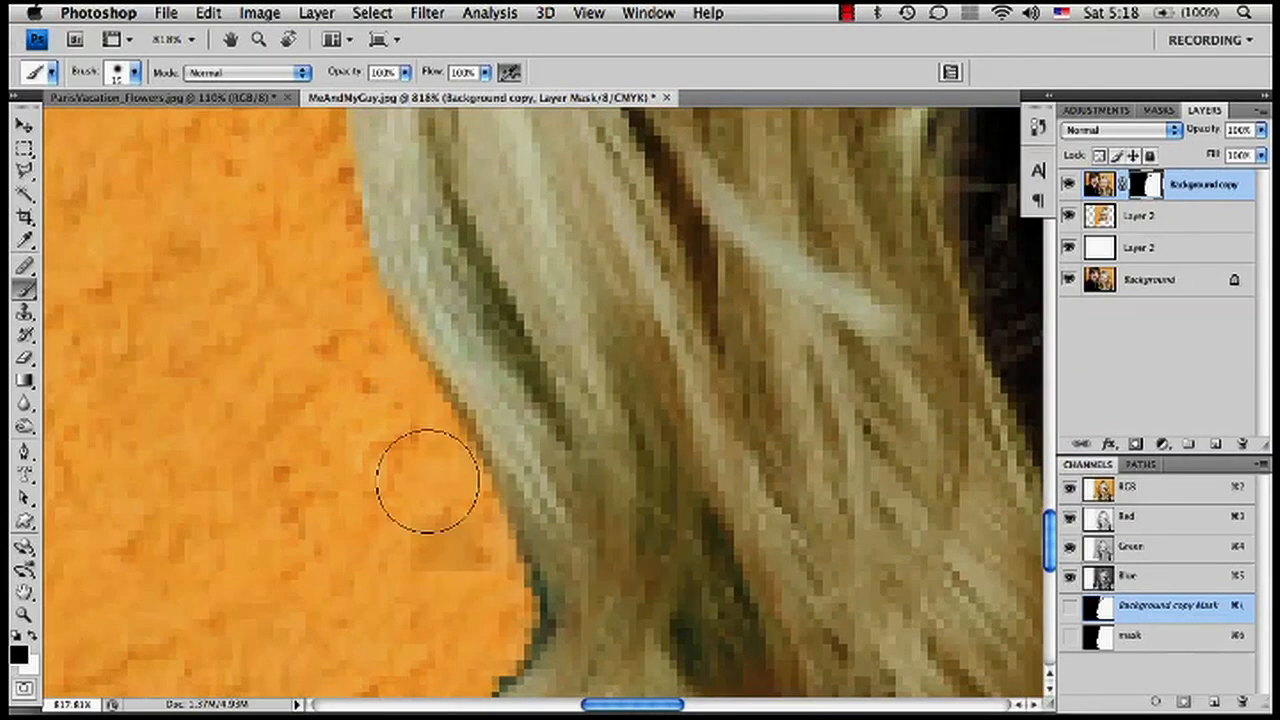
pyautogui.moveTo(466, 600)
pyautogui.mouseDown()
pyautogui.moveTo(400, 443)
pyautogui.moveTo(457, 371)
pyautogui.mouseUp()
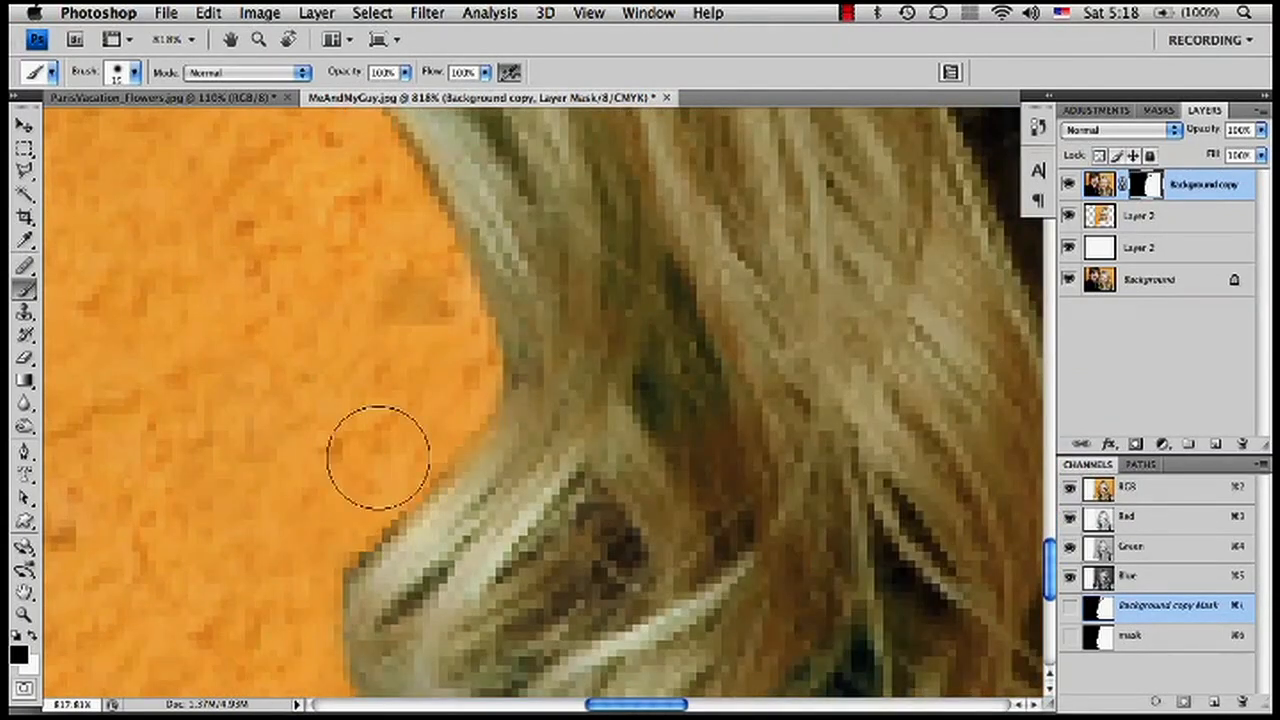
pyautogui.press('super+1')
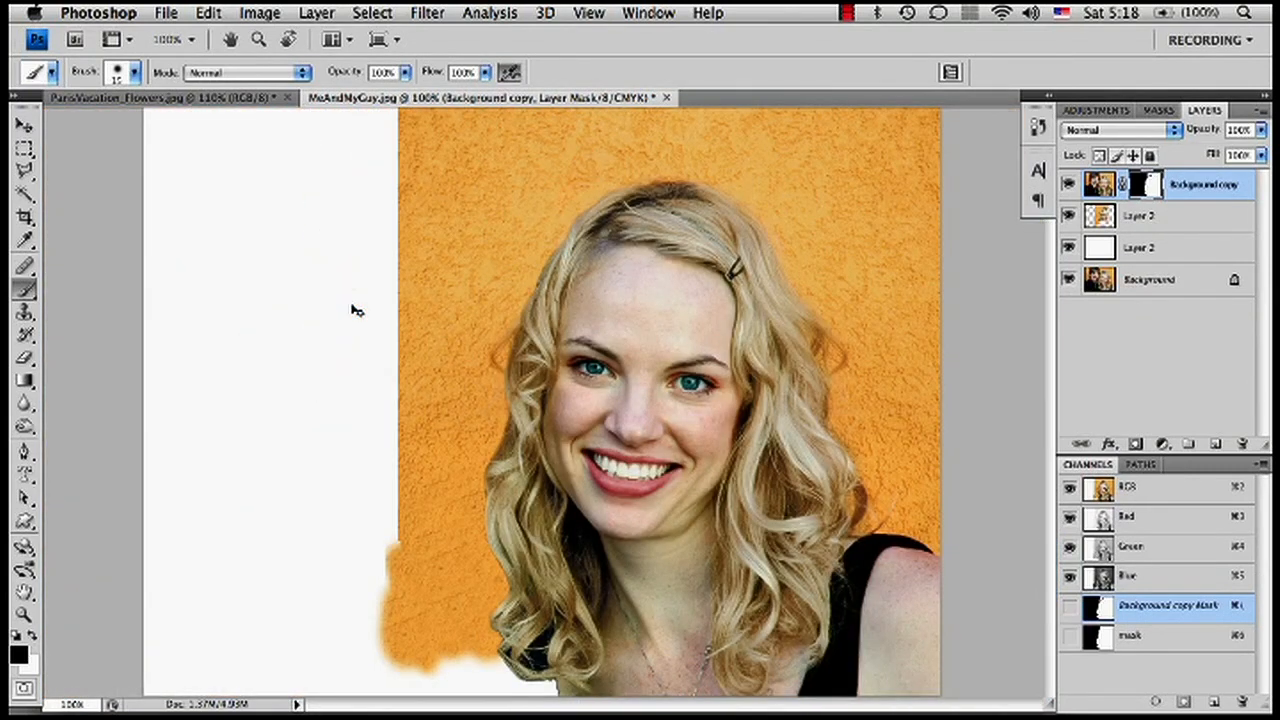
# - Crop the image to the woman and the orange wall, excluding the white area and the wall patch's ragged lower edge
pyautogui.press('c')
pyautogui.moveTo(441, 162)
pyautogui.mouseDown()
pyautogui.moveTo(880, 646)
pyautogui.moveTo(948, 660)
pyautogui.moveTo(940, 643)
pyautogui.mouseUp()
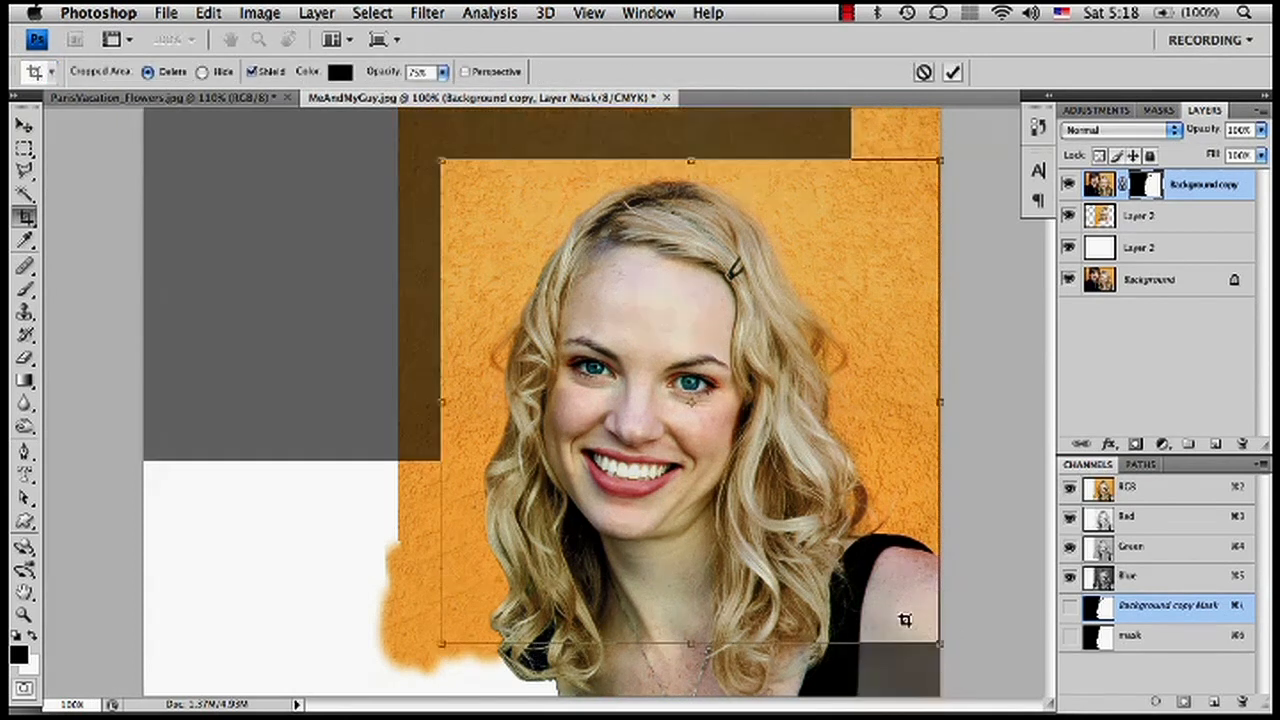
pyautogui.moveTo(688, 163); pyautogui.dragTo(686, 169)
pyautogui.moveTo(441, 403); pyautogui.dragTo(420, 404)
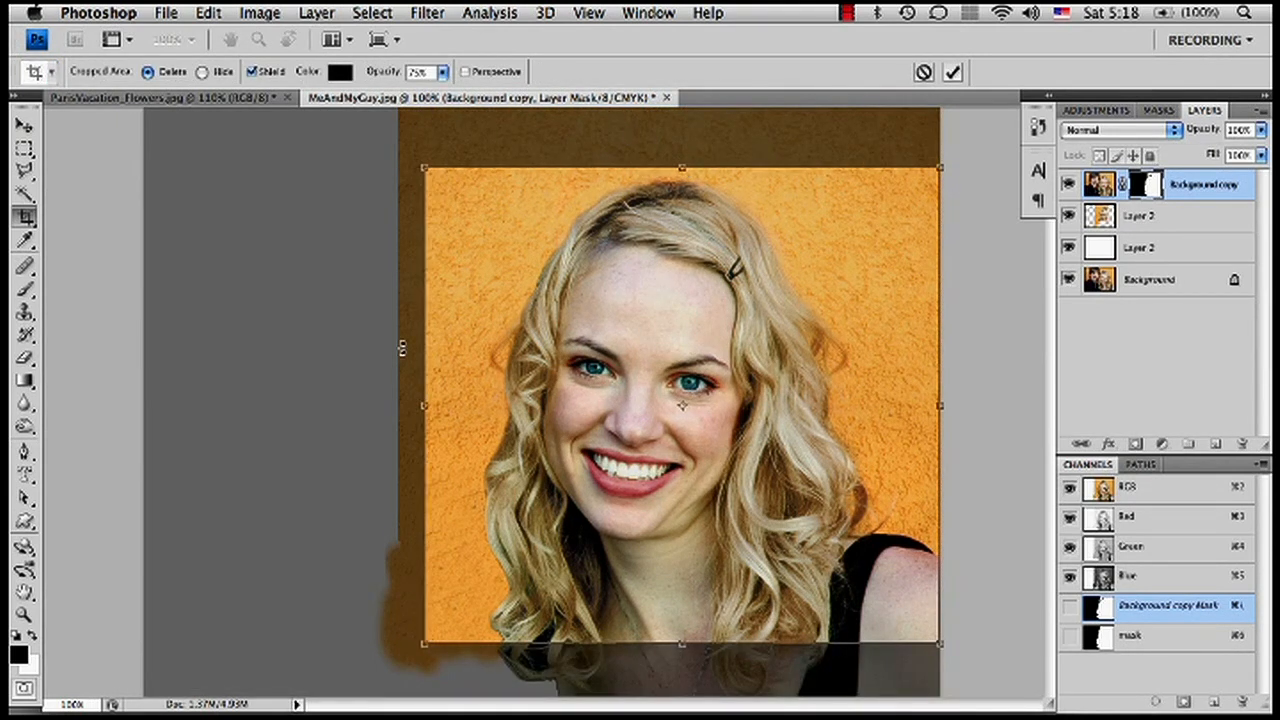
pyautogui.press('Return')
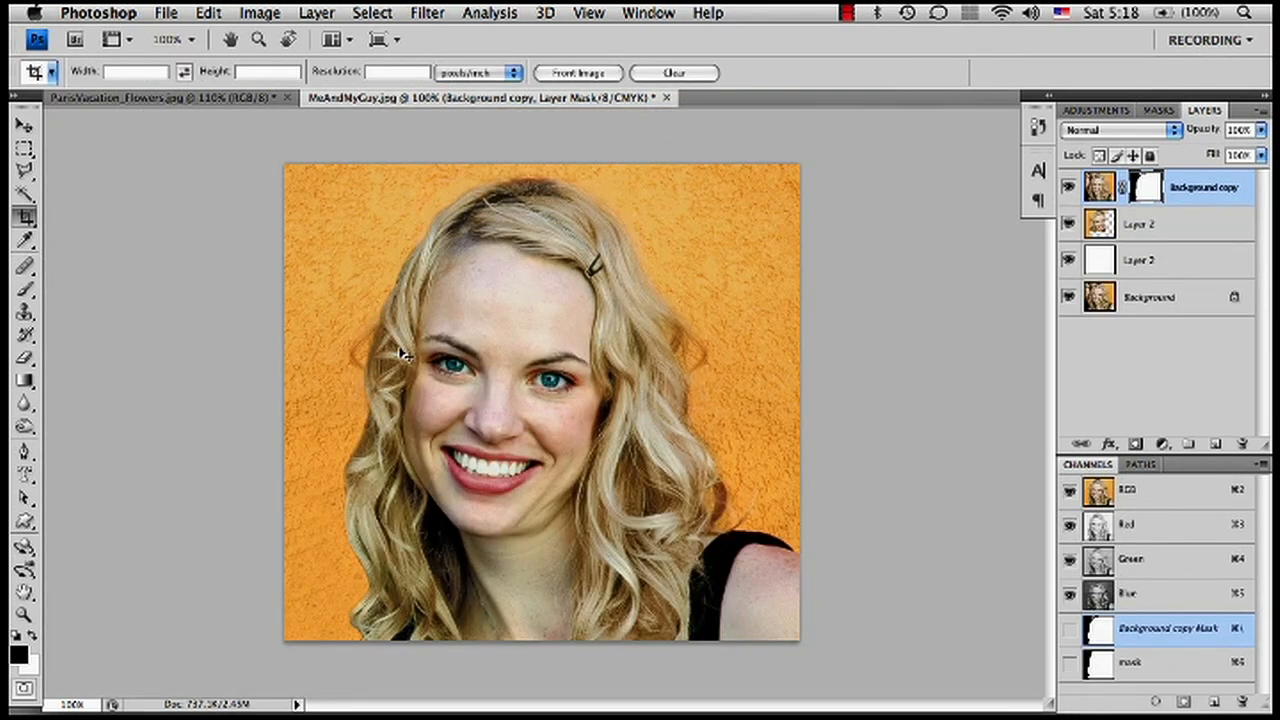
# - Save the cropped image as MeAndMyGuy in the my sweetie folder, choosing the JPEG format
pyautogui.press('super+shift+s')
pyautogui.click(628, 462)
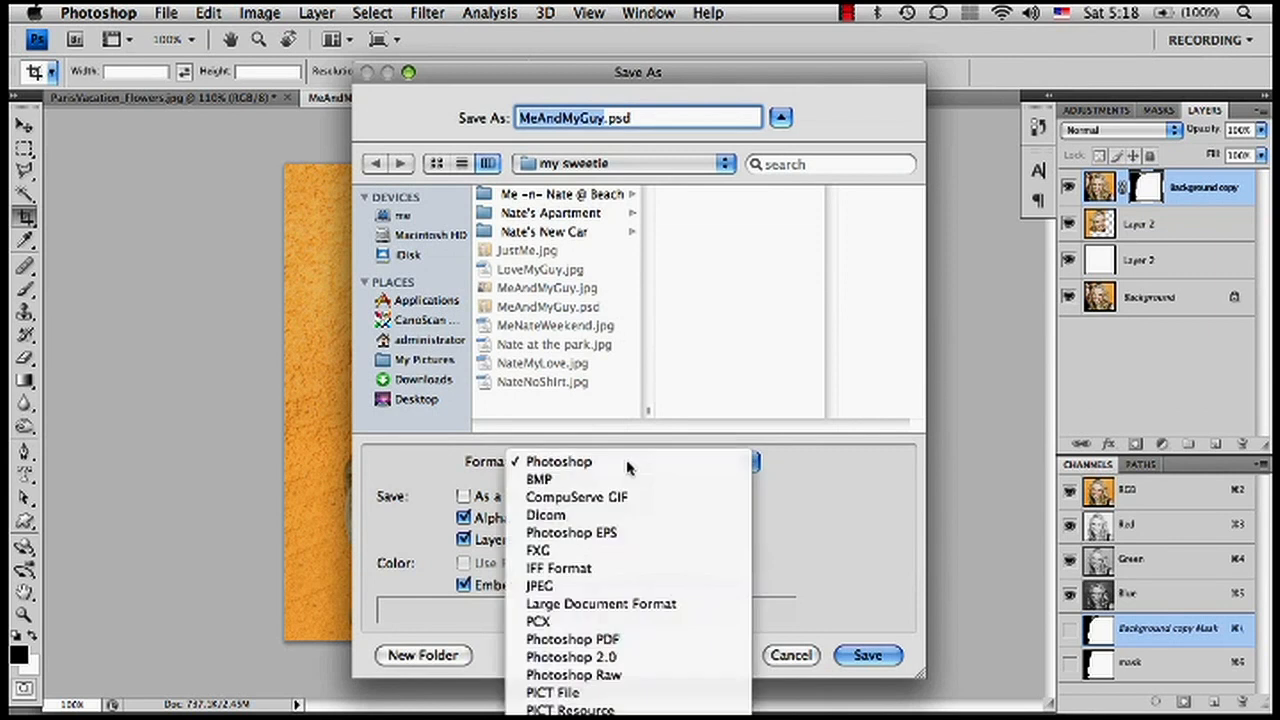
pyautogui.click(636, 586)
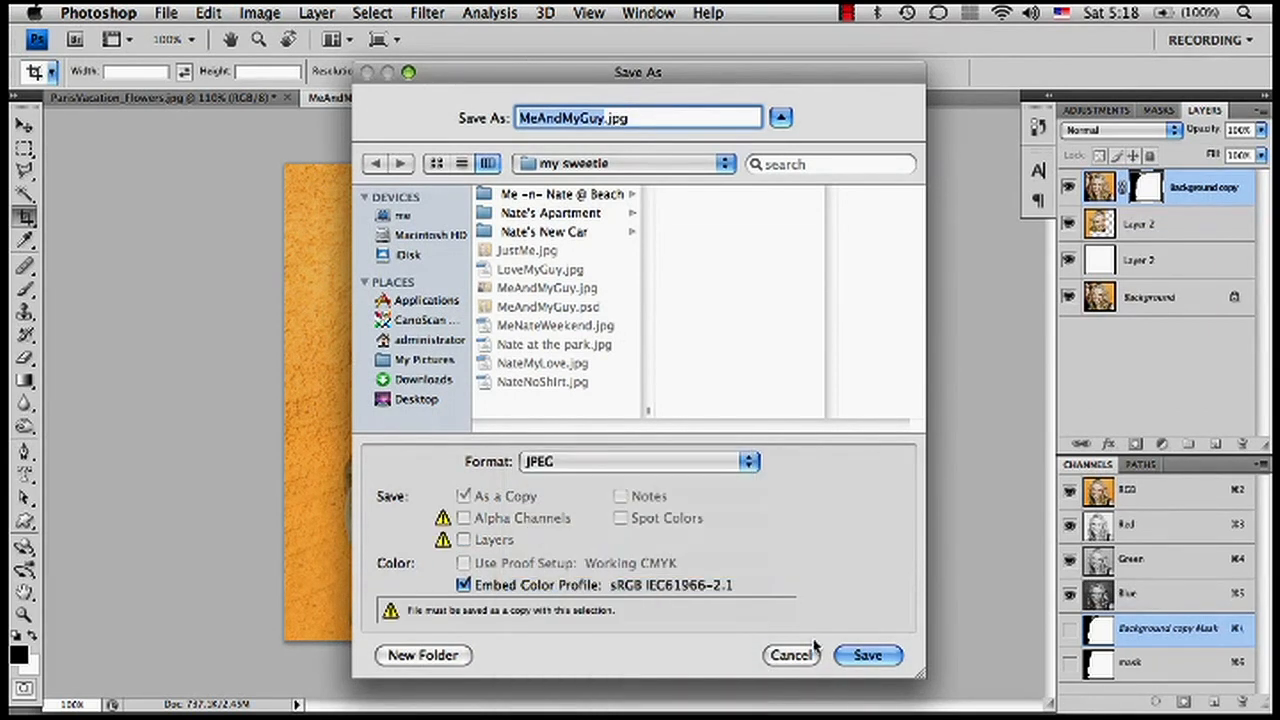
pyautogui.click(868, 655)
pyautogui.click(772, 203)
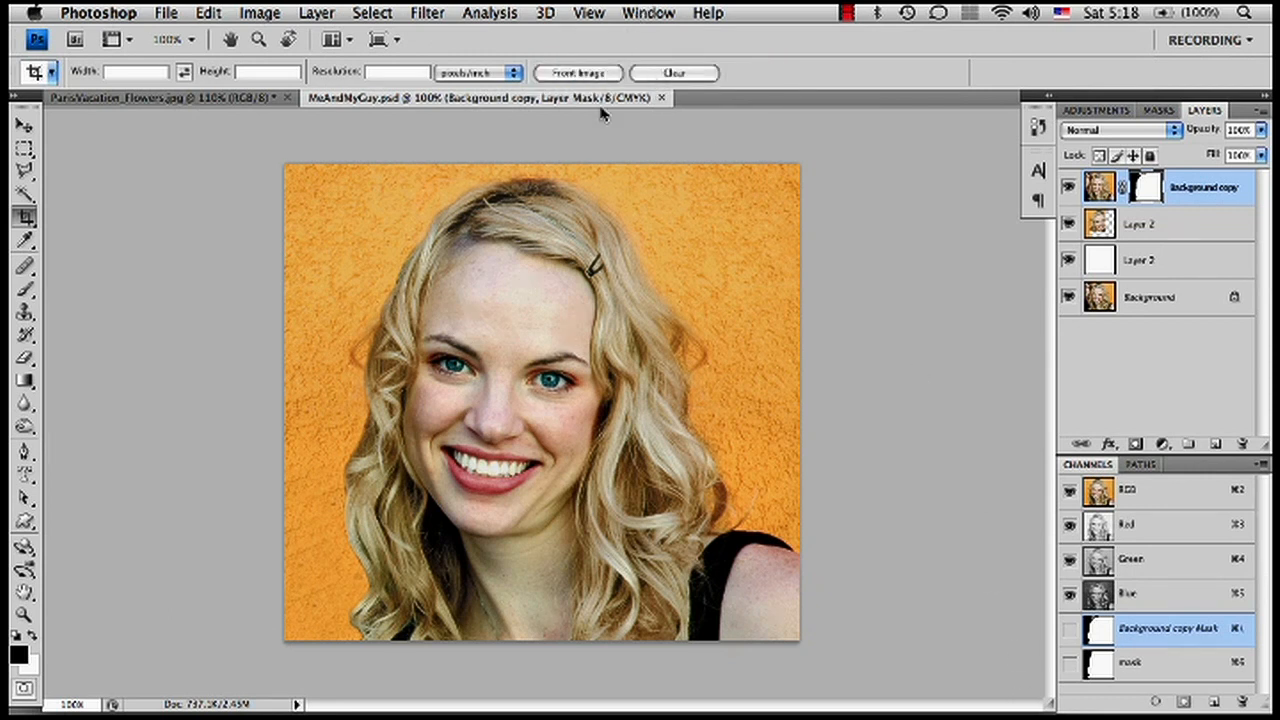
# - Switch through the open documents MeNateWeekend.jpg, ParisVacation_Flowers.jpg and MeAndHim.psd, ending with MeNateWeekend.jpg active
pyautogui.click(650, 12)
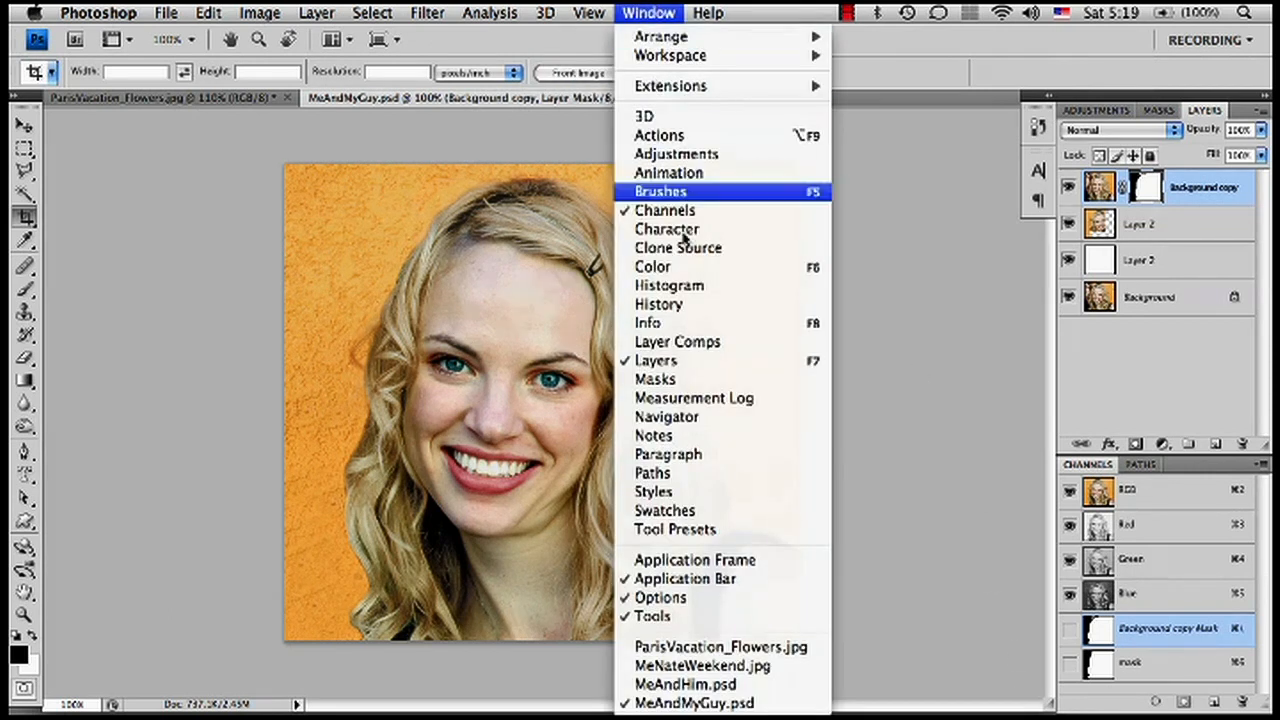
pyautogui.click(730, 666)
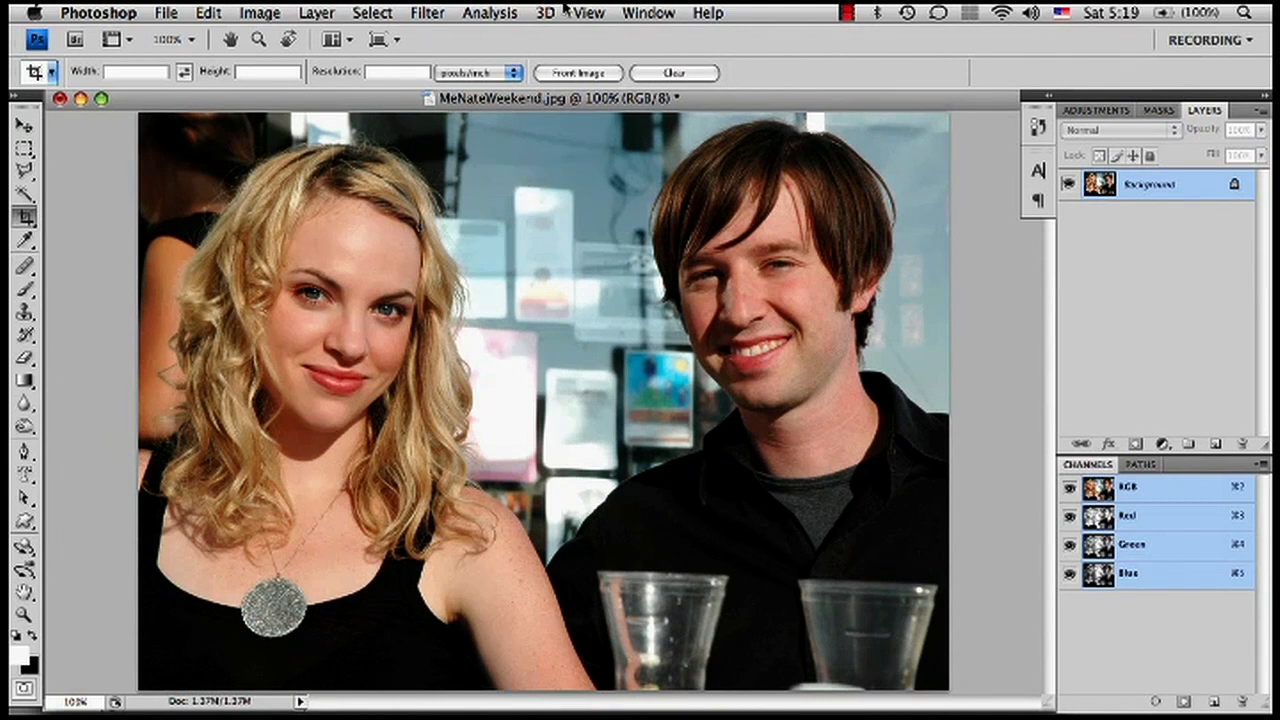
pyautogui.click(640, 12)
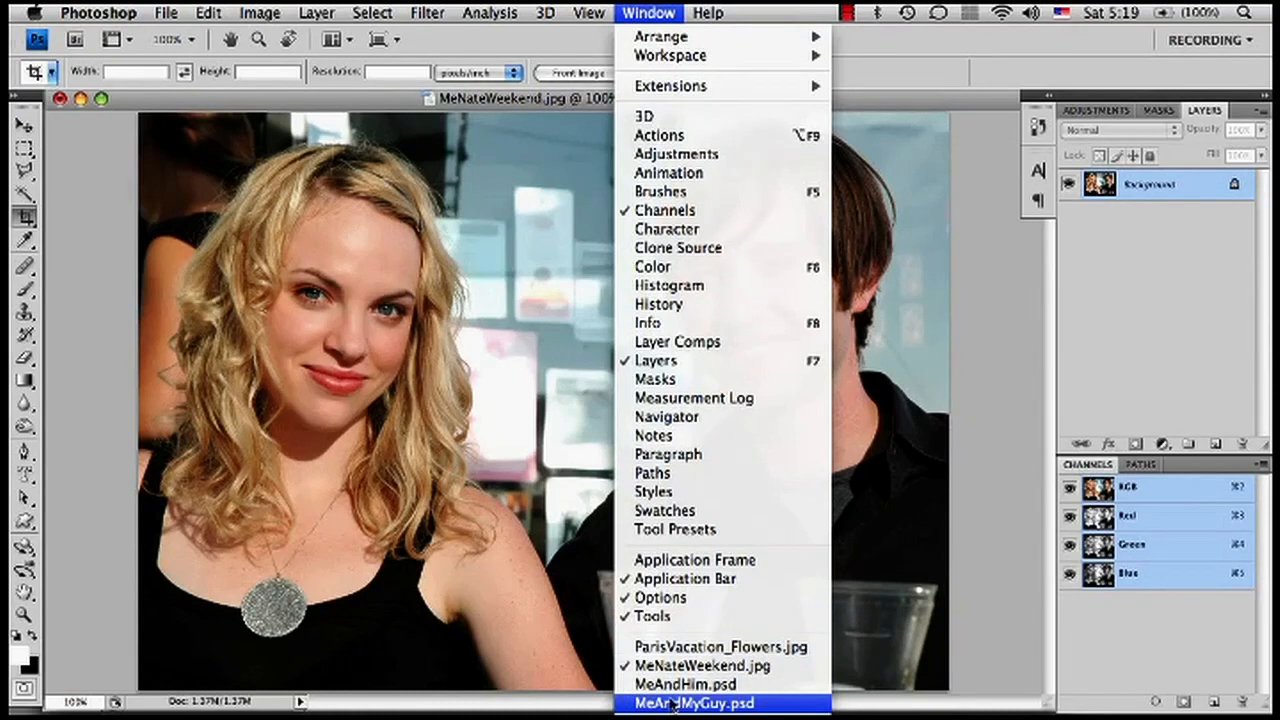
pyautogui.click(680, 648)
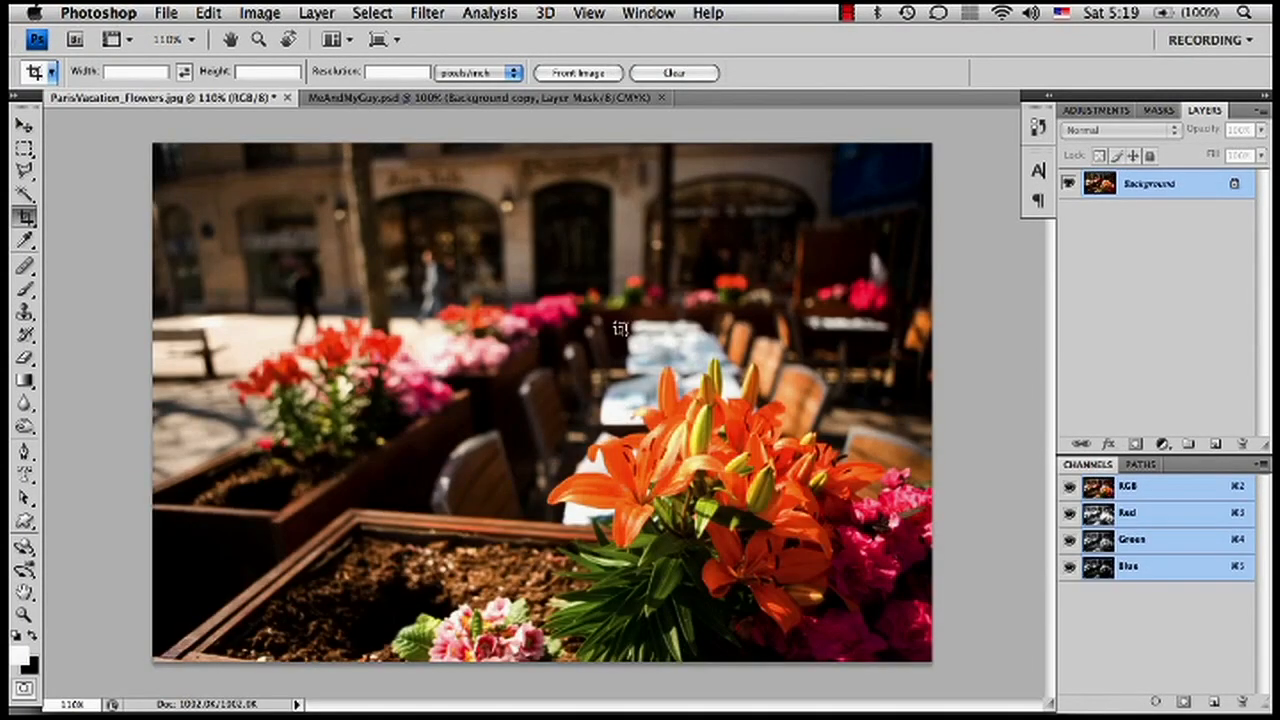
pyautogui.click(658, 10)
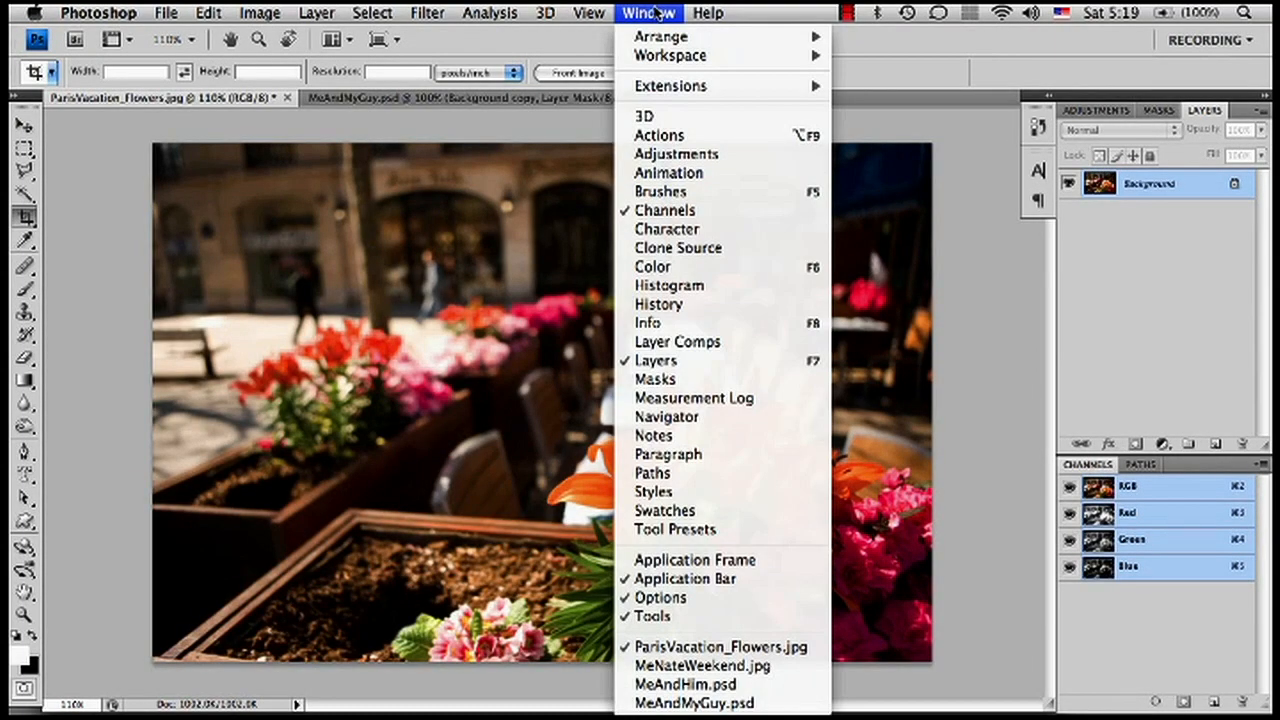
pyautogui.click(736, 684)
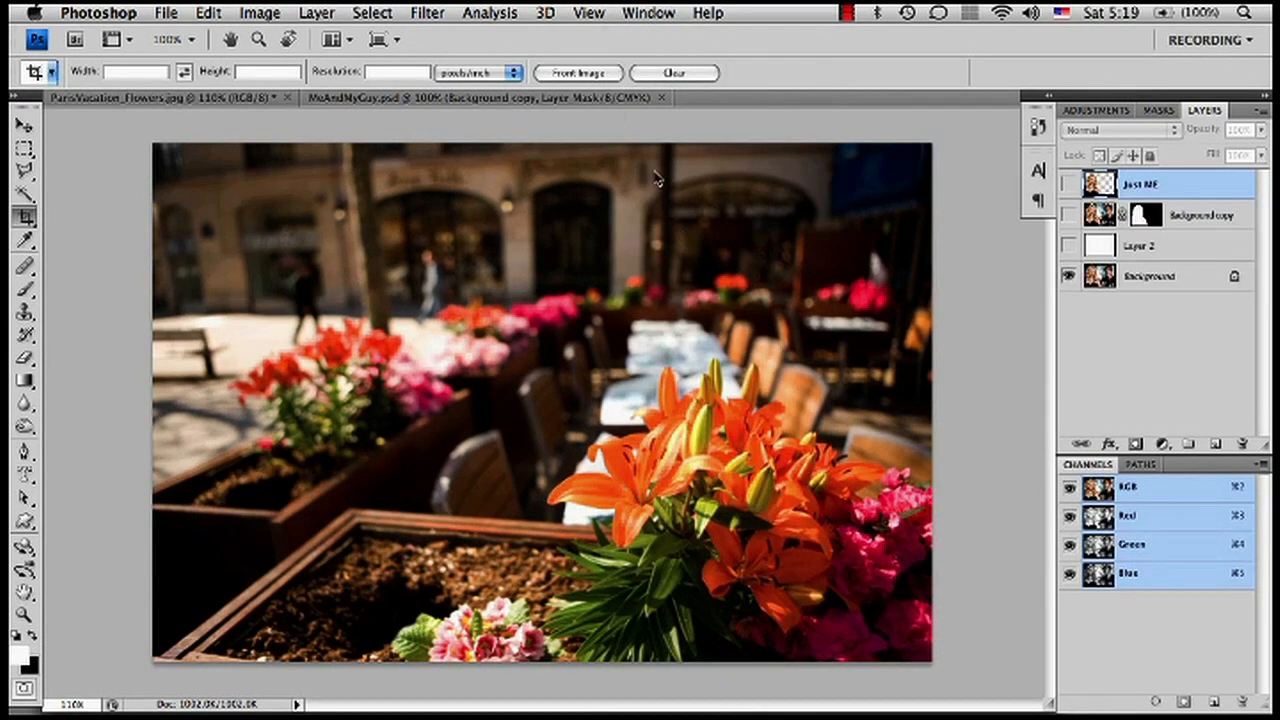
pyautogui.click(648, 12)
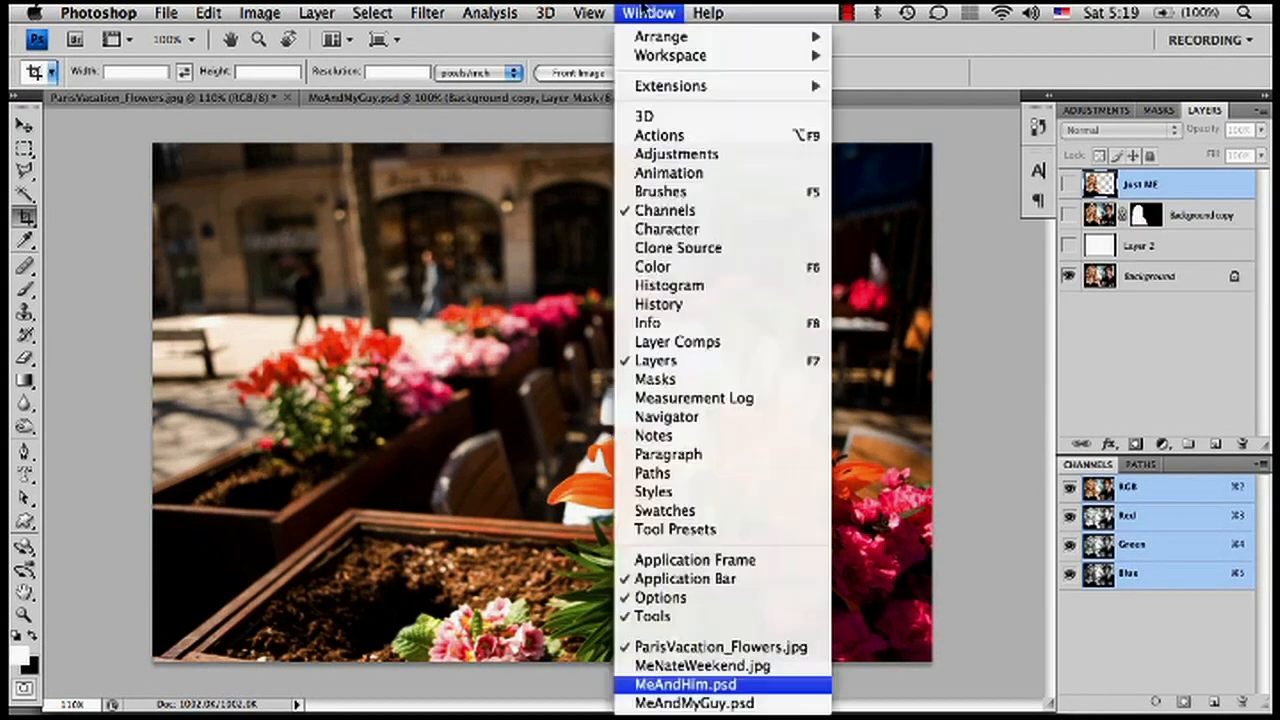
pyautogui.click(702, 666)
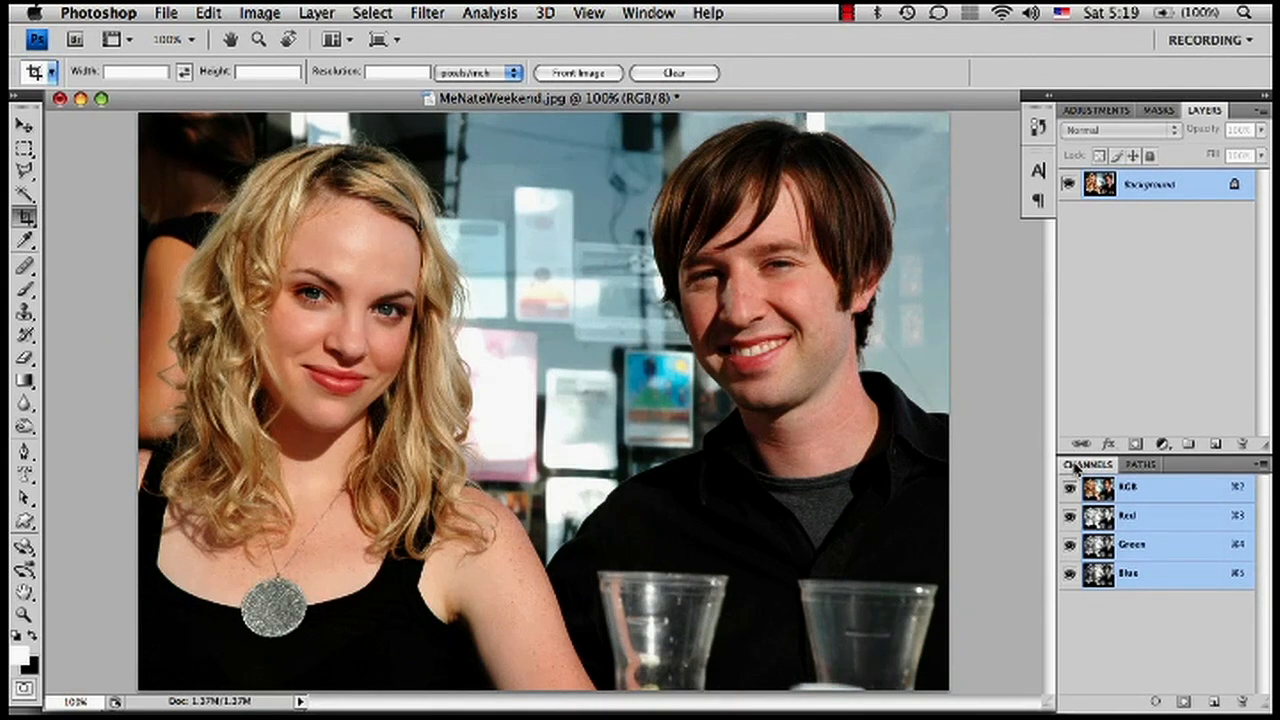
# - Create a new path named Just Me in MeNateWeekend.jpg
pyautogui.click(1140, 464)
pyautogui.click(1260, 464)
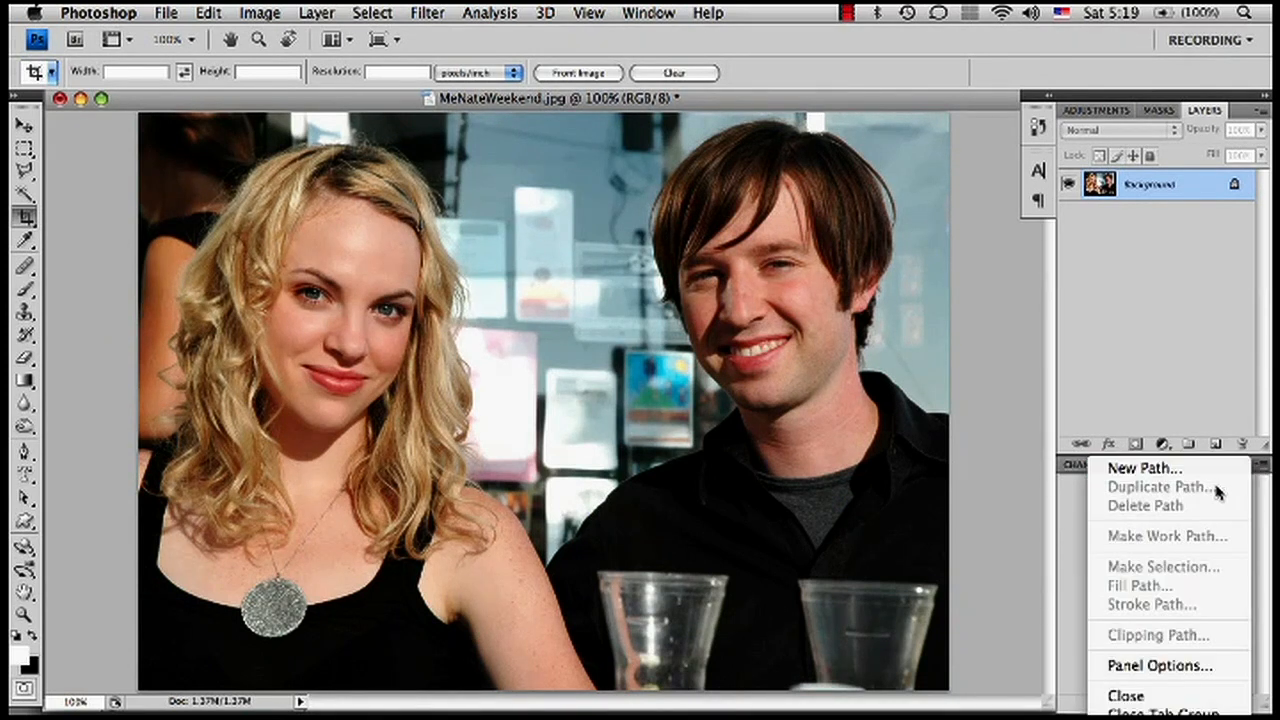
pyautogui.click(1143, 467)
pyautogui.write('Just Me')
pyautogui.press('Return')
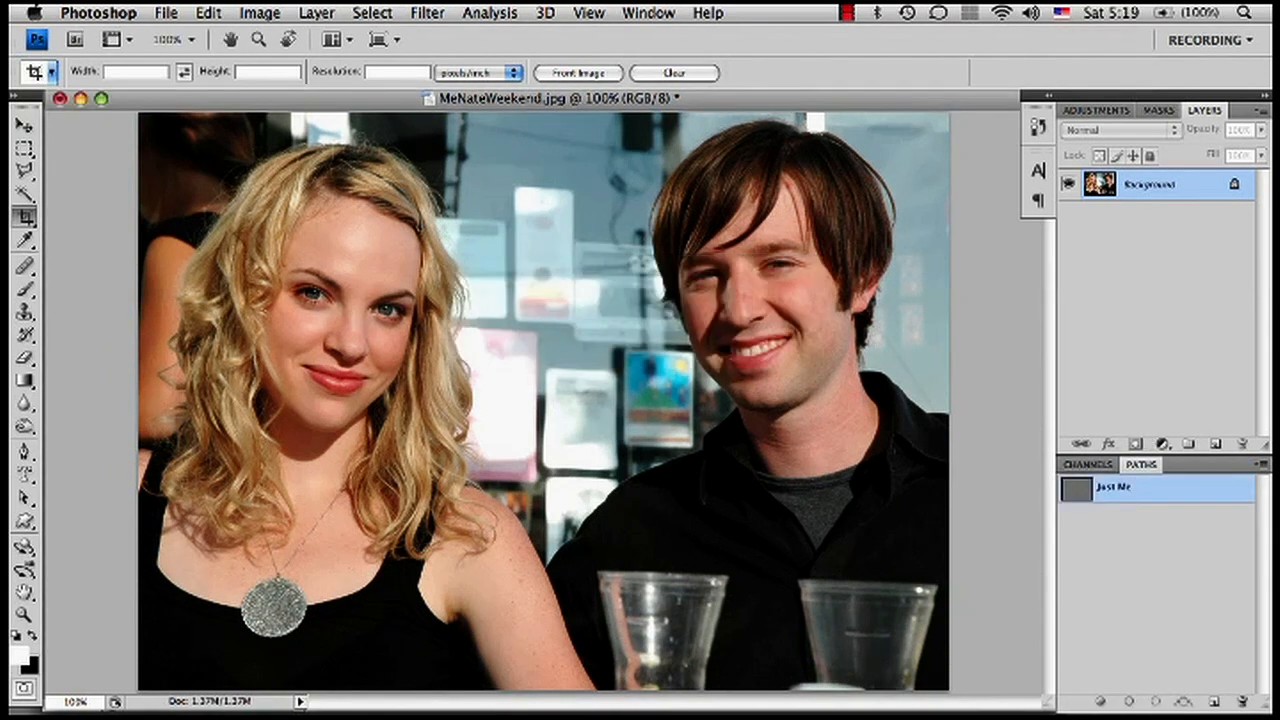
# - Trace the upper edge of the woman's hair with the Pen tool on the Just Me path, and delete that path
pyautogui.press('z')
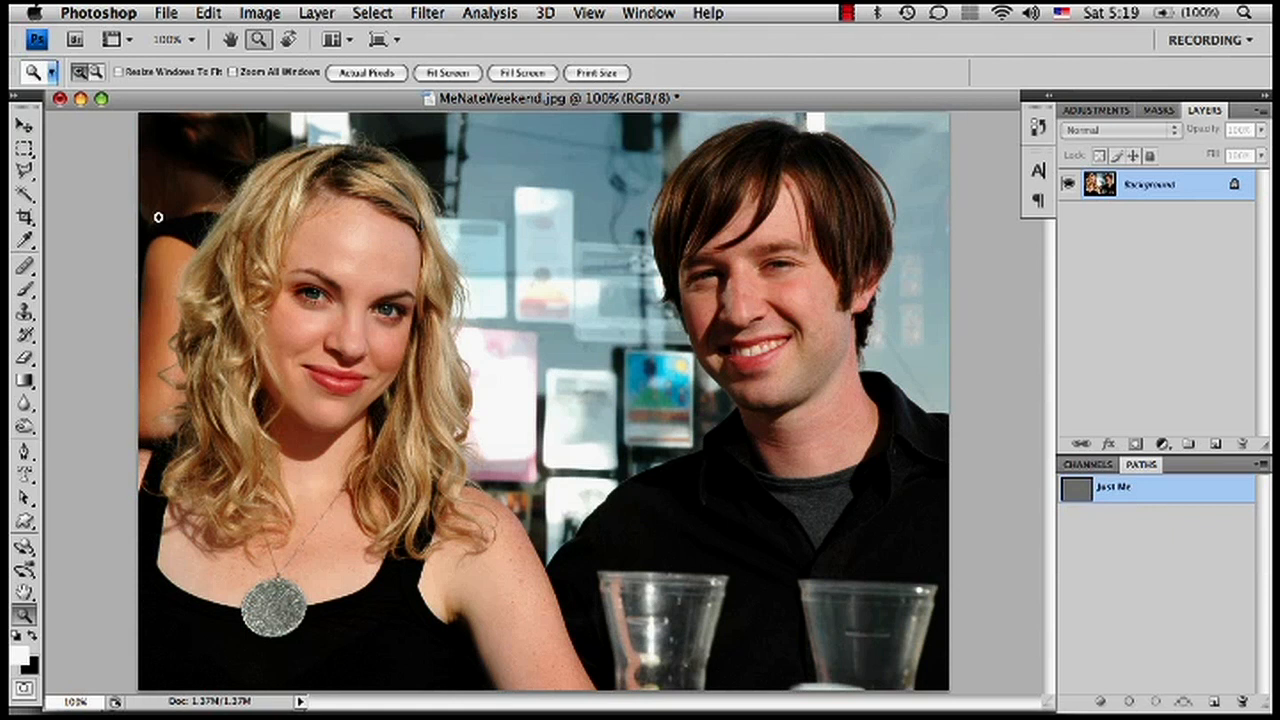
pyautogui.moveTo(198, 163); pyautogui.dragTo(428, 268)
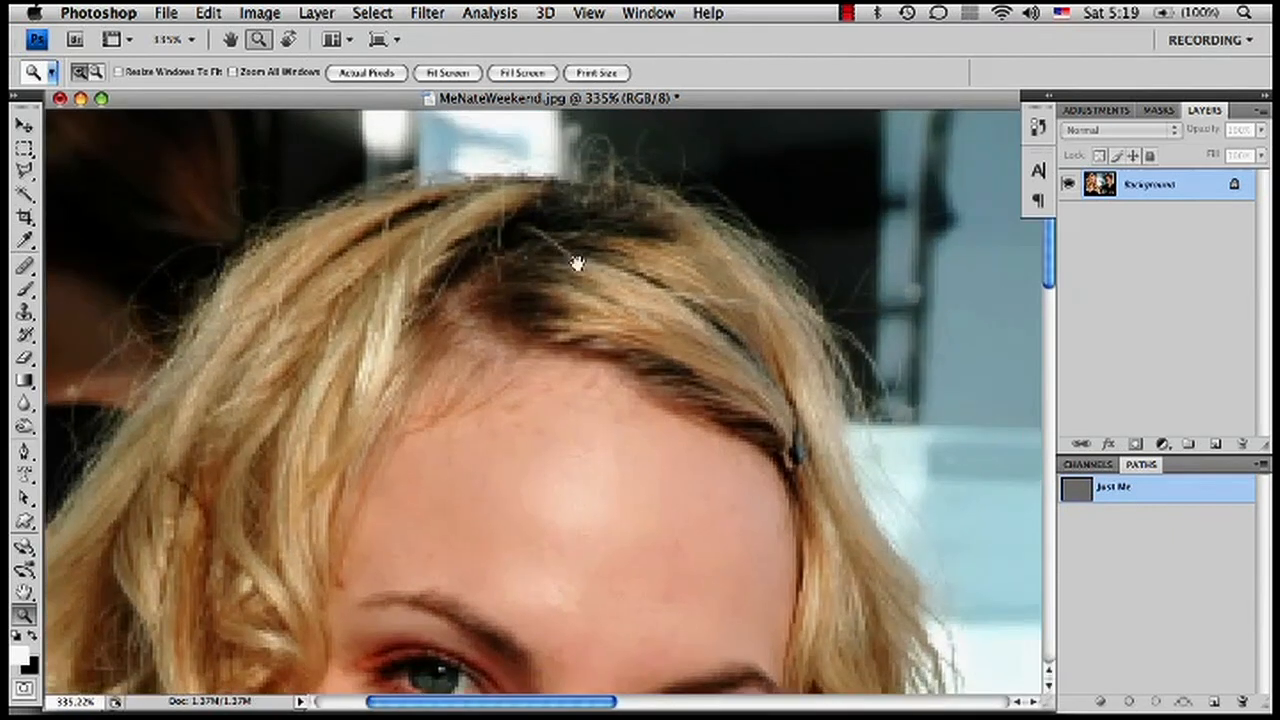
pyautogui.press('p')
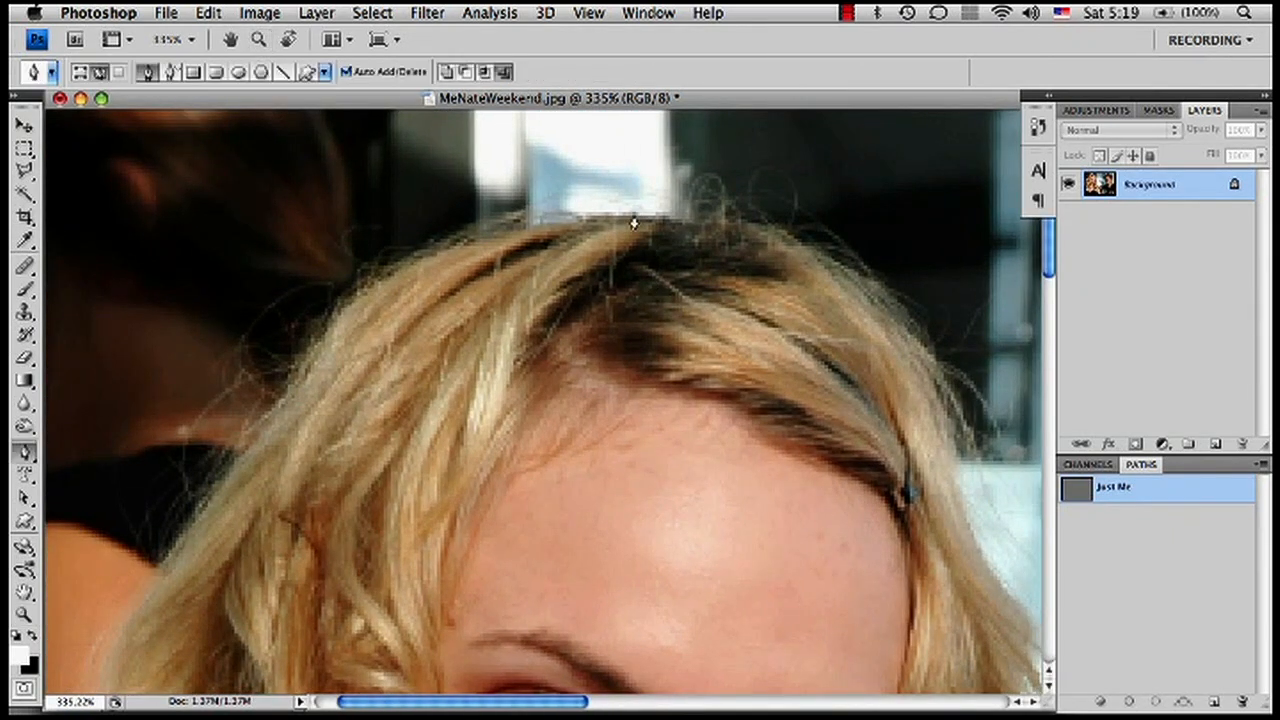
pyautogui.moveTo(705, 215)
pyautogui.mouseDown()
pyautogui.moveTo(690, 222)
pyautogui.moveTo(712, 230)
pyautogui.mouseUp()
pyautogui.moveTo(638, 214); pyautogui.dragTo(549, 226)
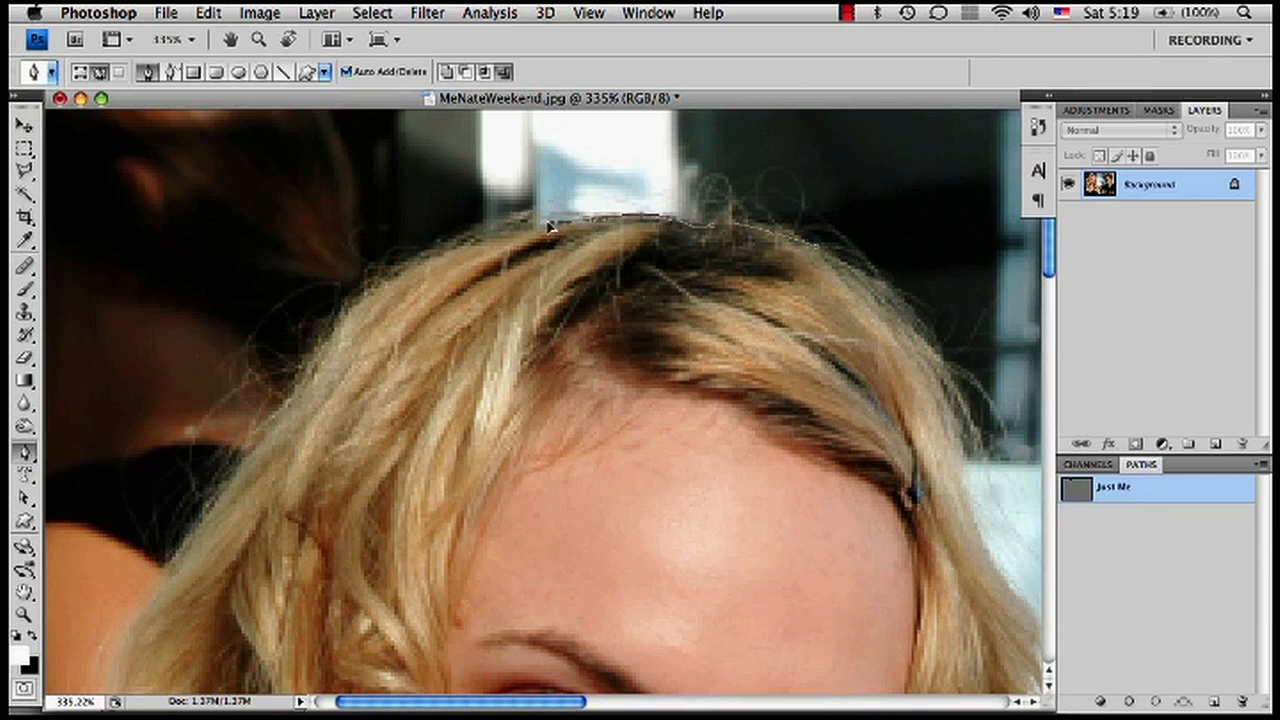
pyautogui.moveTo(400, 269)
pyautogui.mouseDown()
pyautogui.moveTo(381, 283)
pyautogui.moveTo(400, 286)
pyautogui.mouseUp()
pyautogui.moveTo(277, 418); pyautogui.dragTo(231, 410)
pyautogui.moveTo(230, 405); pyautogui.dragTo(244, 478)
pyautogui.moveTo(1071, 515); pyautogui.dragTo(1242, 700)
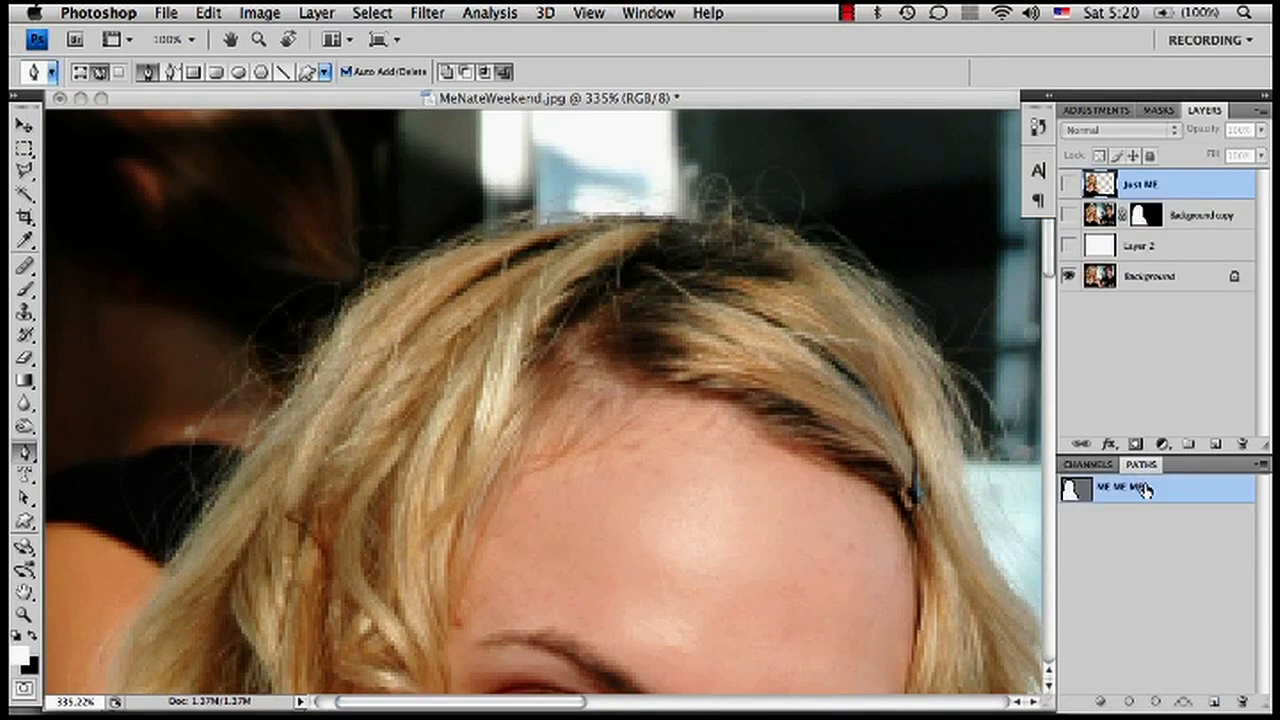
# - Copy the ME ME ME path from MeAndHim.psd into MeNateWeekend.jpg and show the whole image at 100%
pyautogui.click(1140, 488)
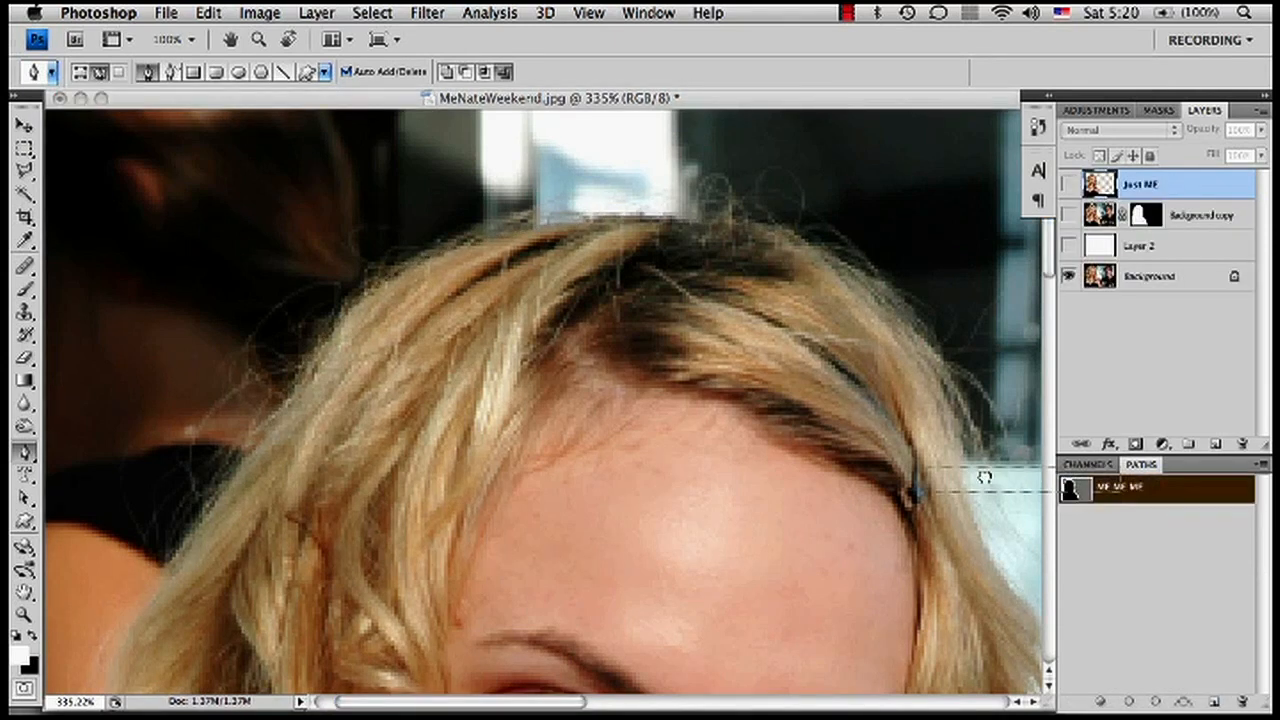
pyautogui.moveTo(878, 452); pyautogui.dragTo(901, 440)
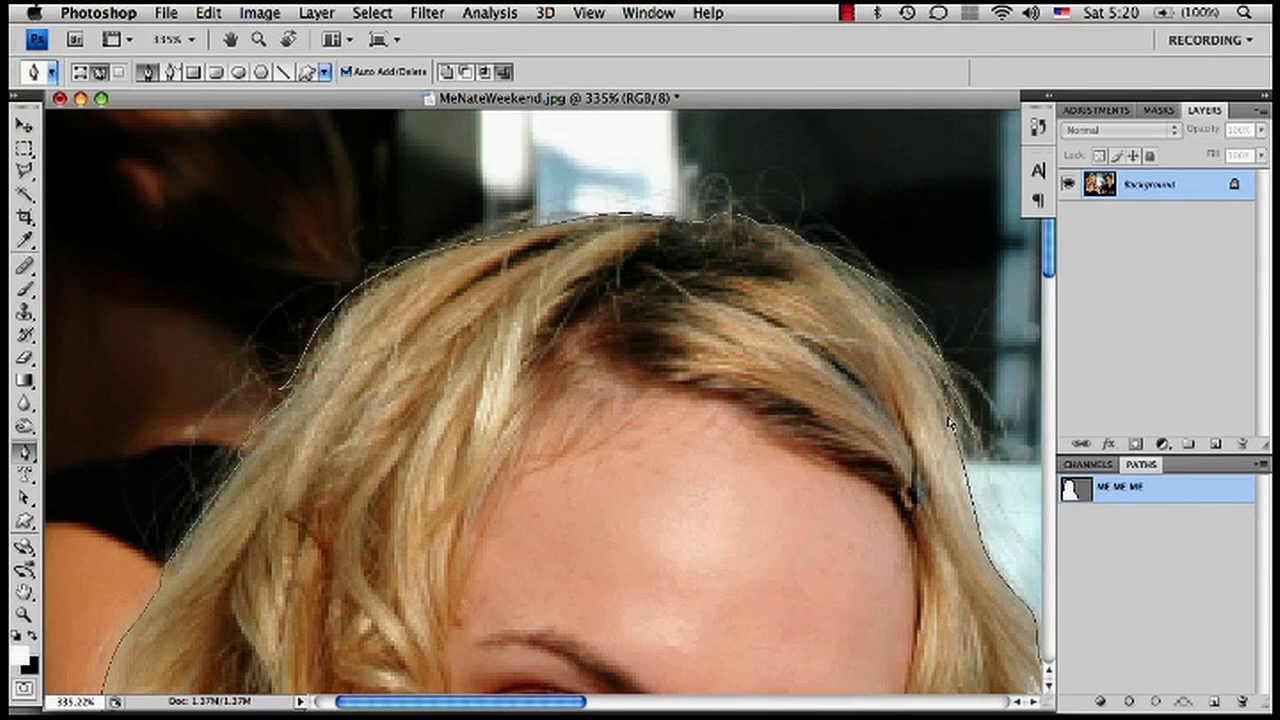
pyautogui.press('super+minus')
pyautogui.press('super+minus')
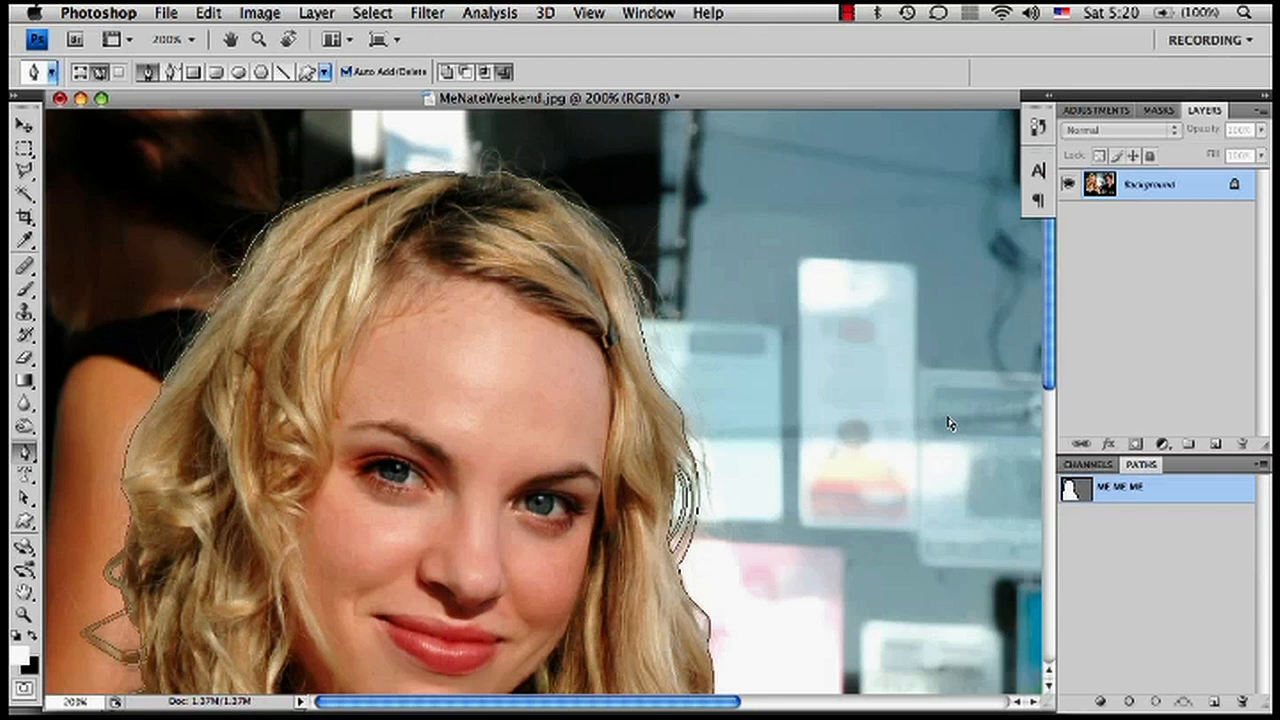
pyautogui.press('super+minus')
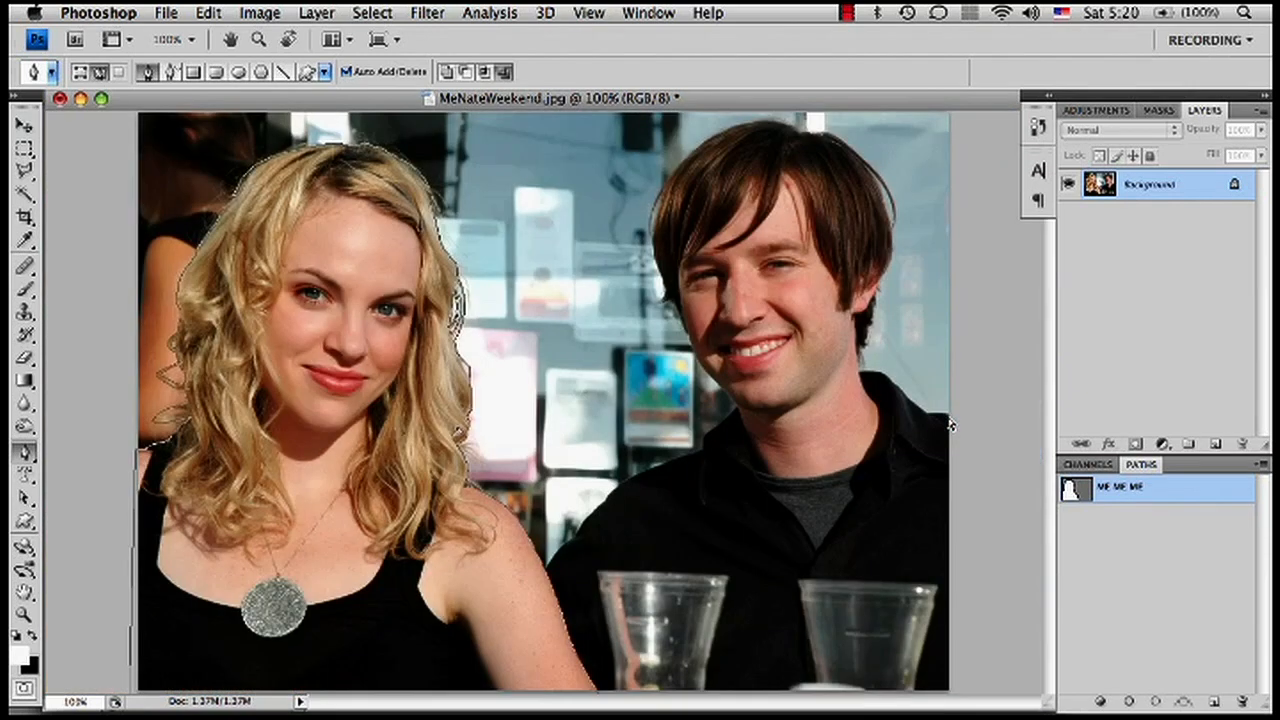
# - Load the ME ME ME path as a selection around the woman and duplicate the Background layer
pyautogui.keyDown('super'); pyautogui.click(1068, 492); pyautogui.keyUp('super')
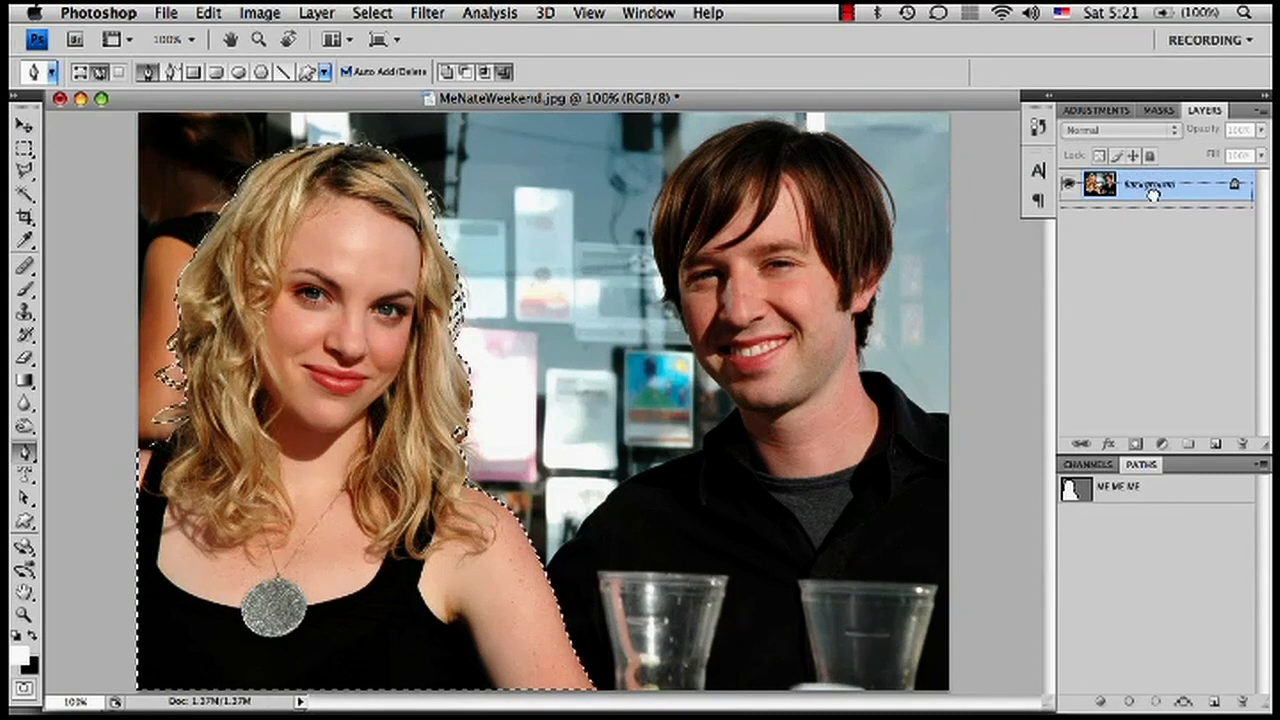
pyautogui.moveTo(1147, 190); pyautogui.dragTo(1215, 443)
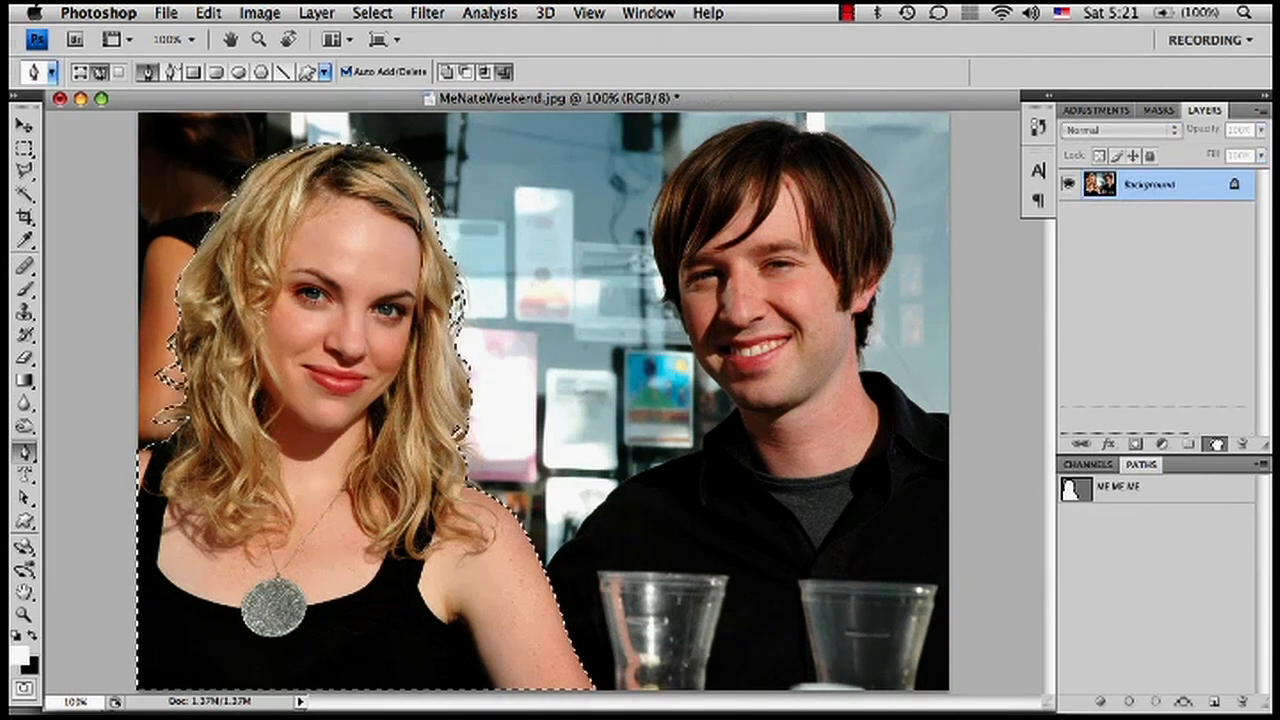
pyautogui.moveTo(1215, 442); pyautogui.dragTo(1209, 444)
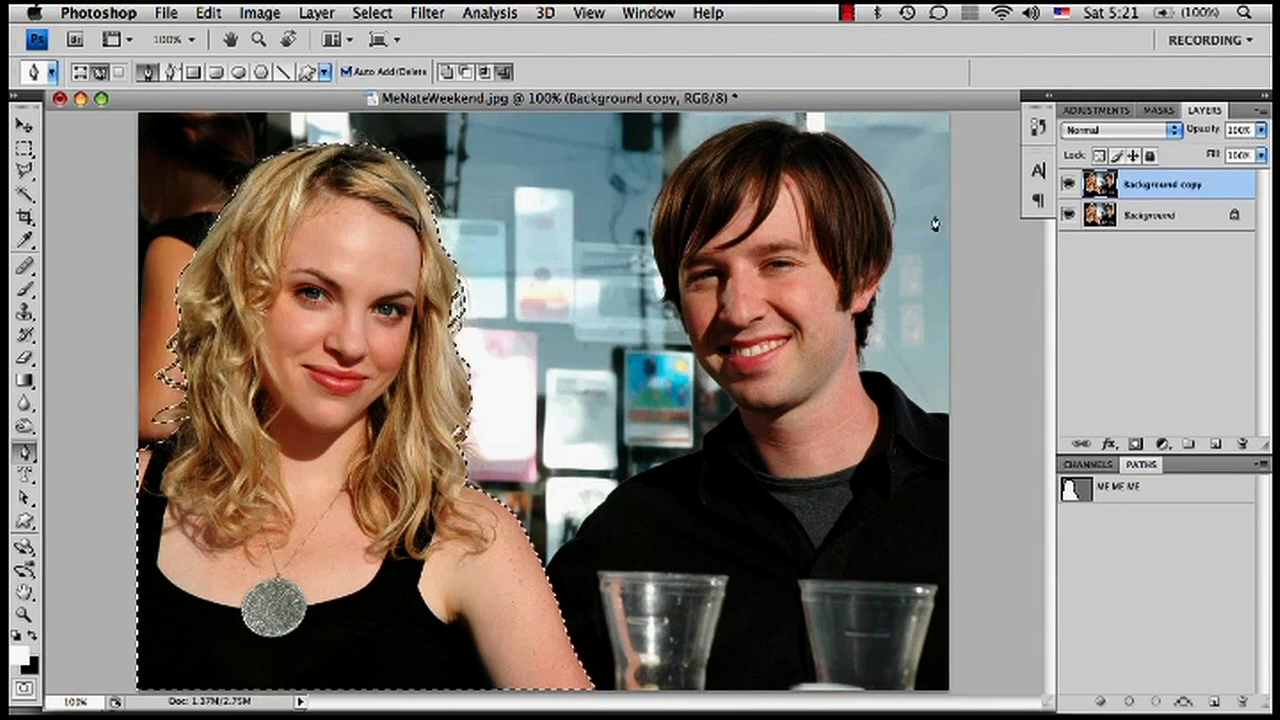
# - Add a layer mask to Background copy from the selection around the woman and hide the Background layer
pyautogui.click(1134, 446)
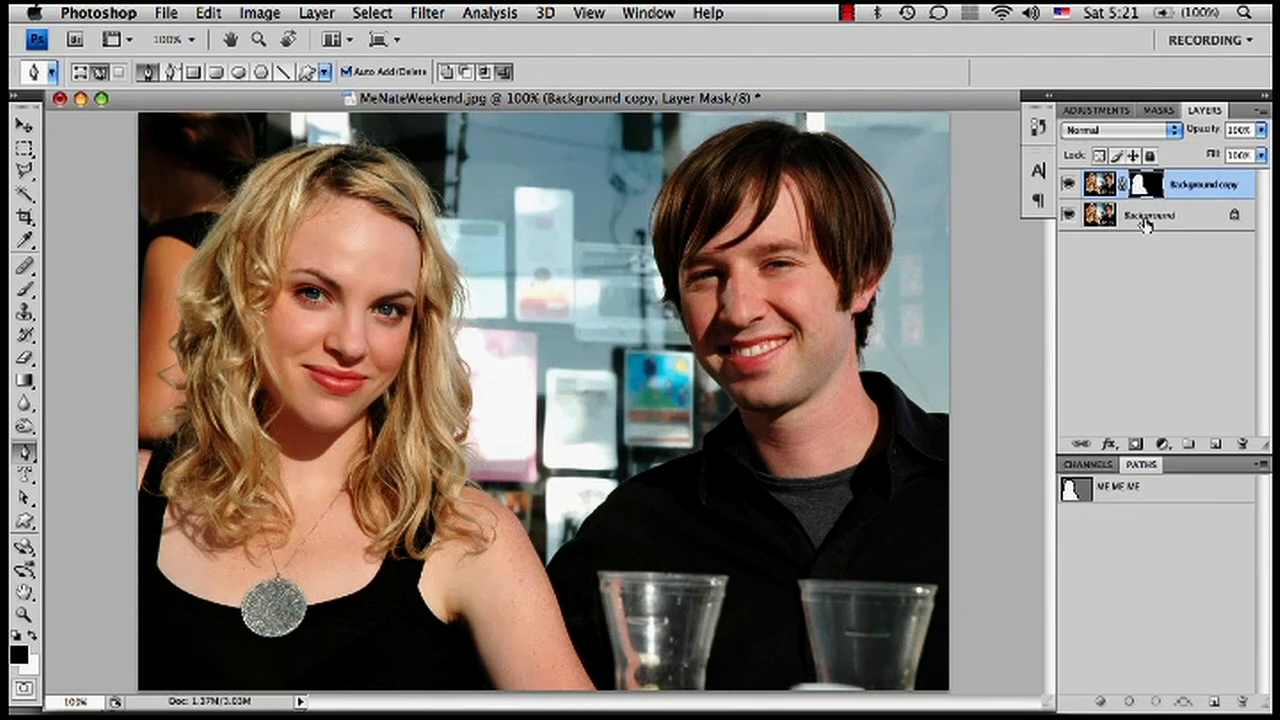
pyautogui.click(1068, 216)
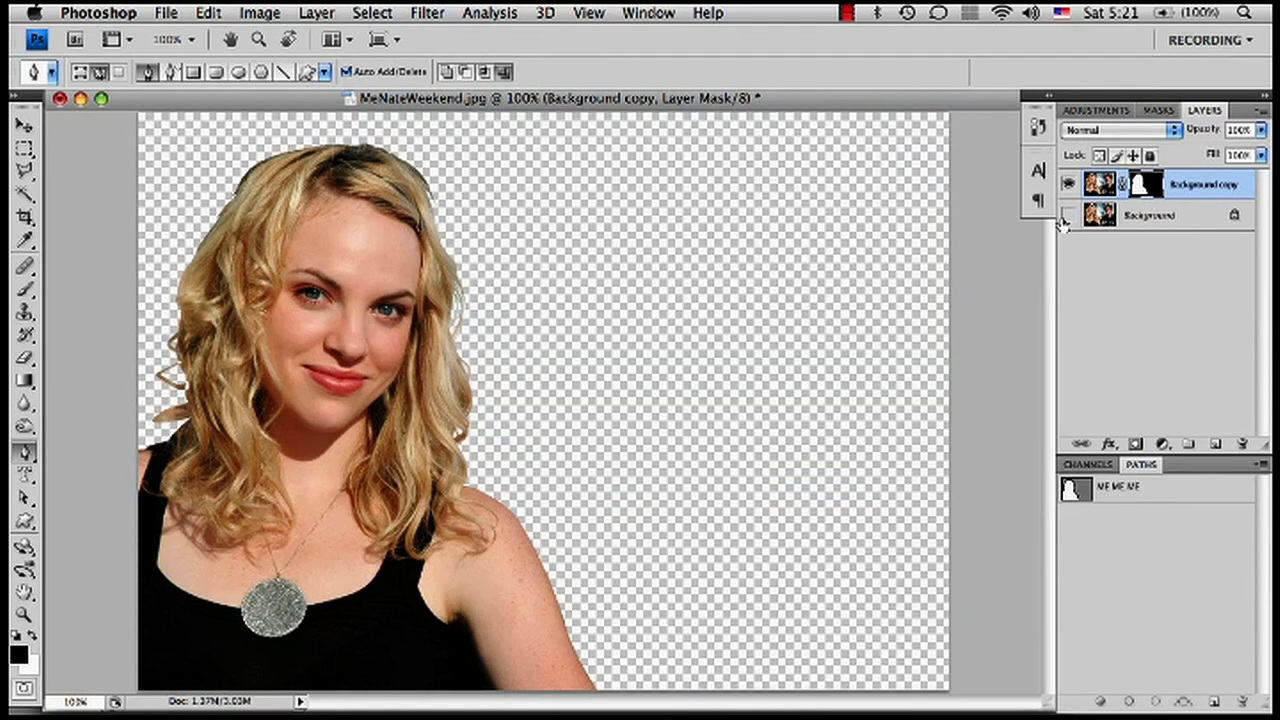
# - Copy the masked woman layer into ParisVacation_Flowers.jpg and flip it horizontally
pyautogui.moveTo(776, 107); pyautogui.dragTo(842, 460)
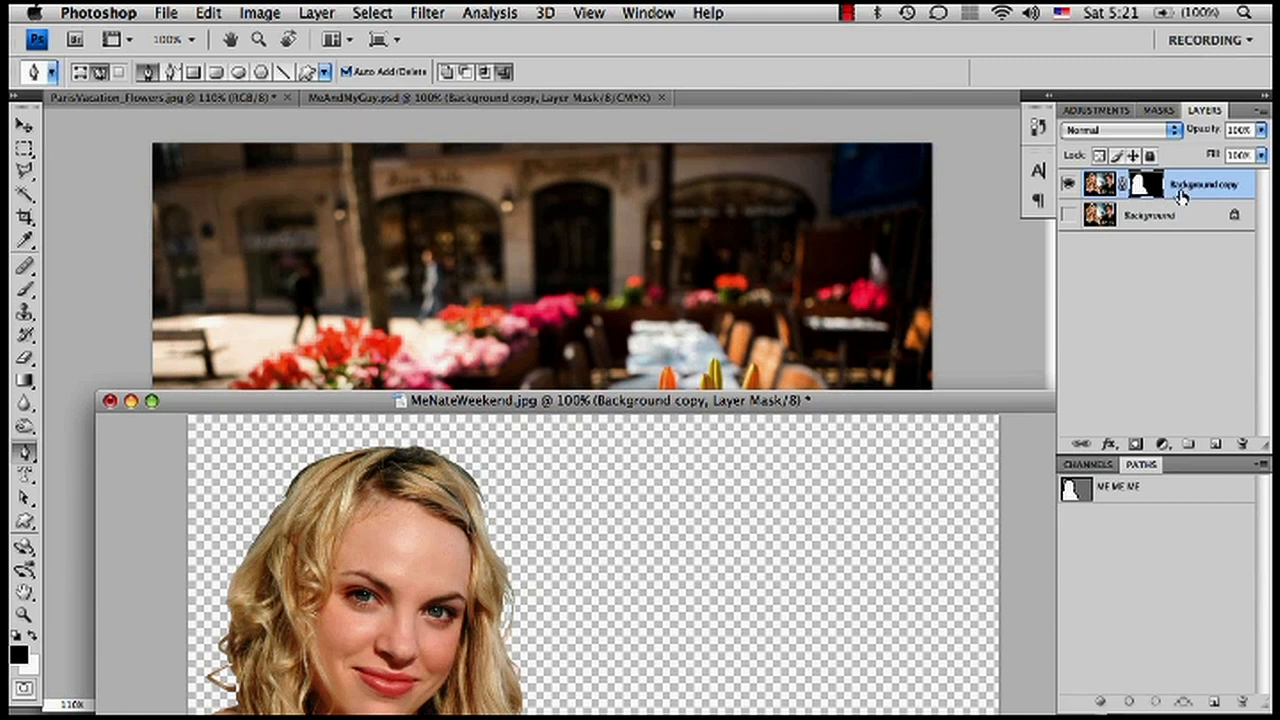
pyautogui.moveTo(1192, 190); pyautogui.dragTo(685, 258)
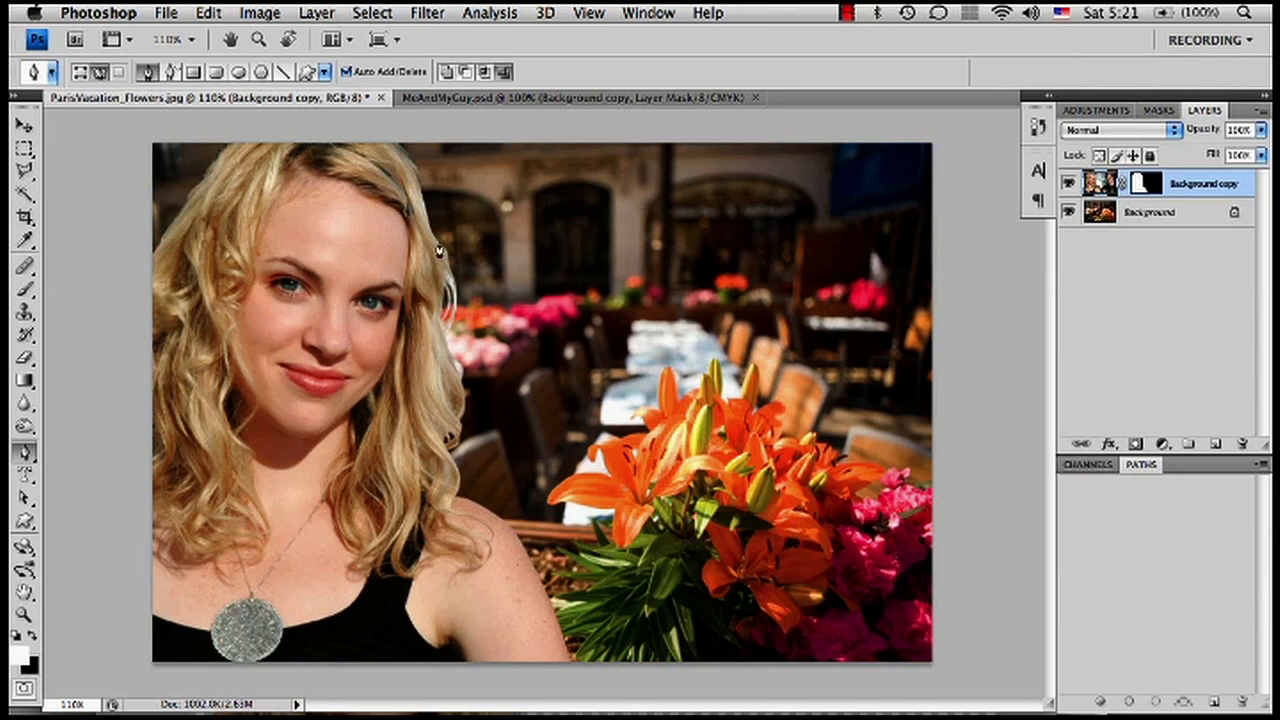
pyautogui.click(27, 123)
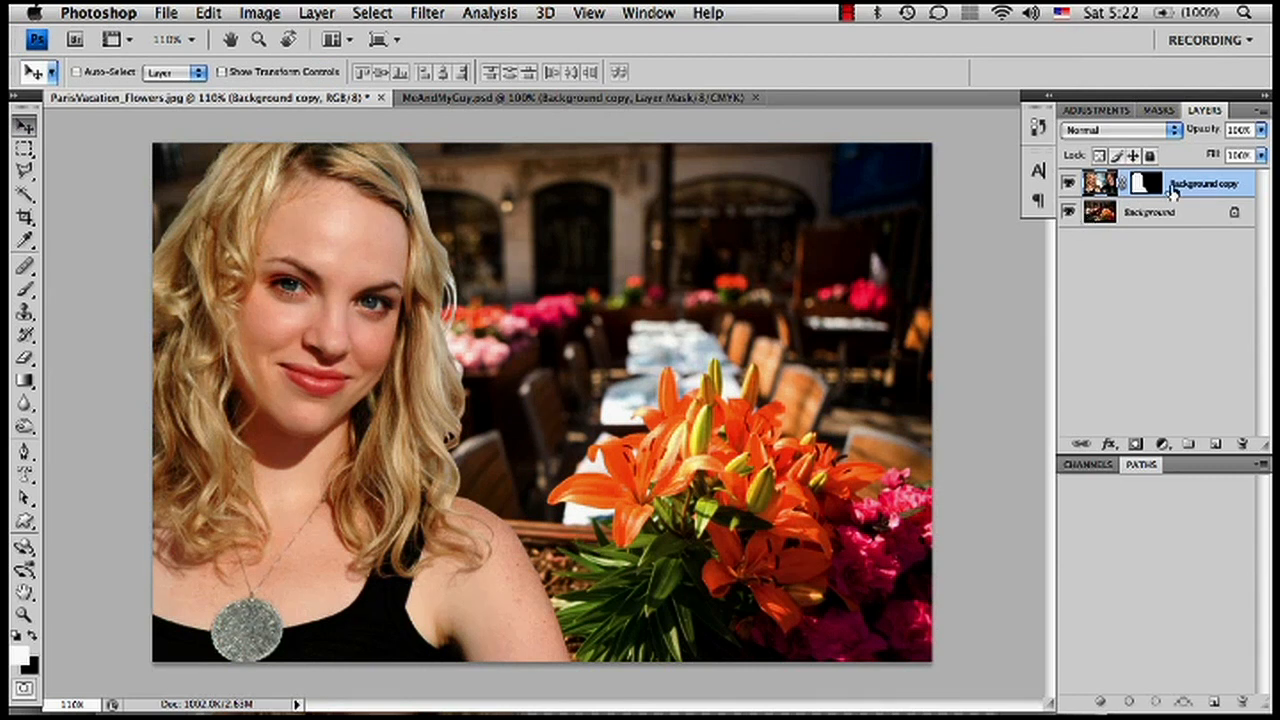
pyautogui.press('super+t')
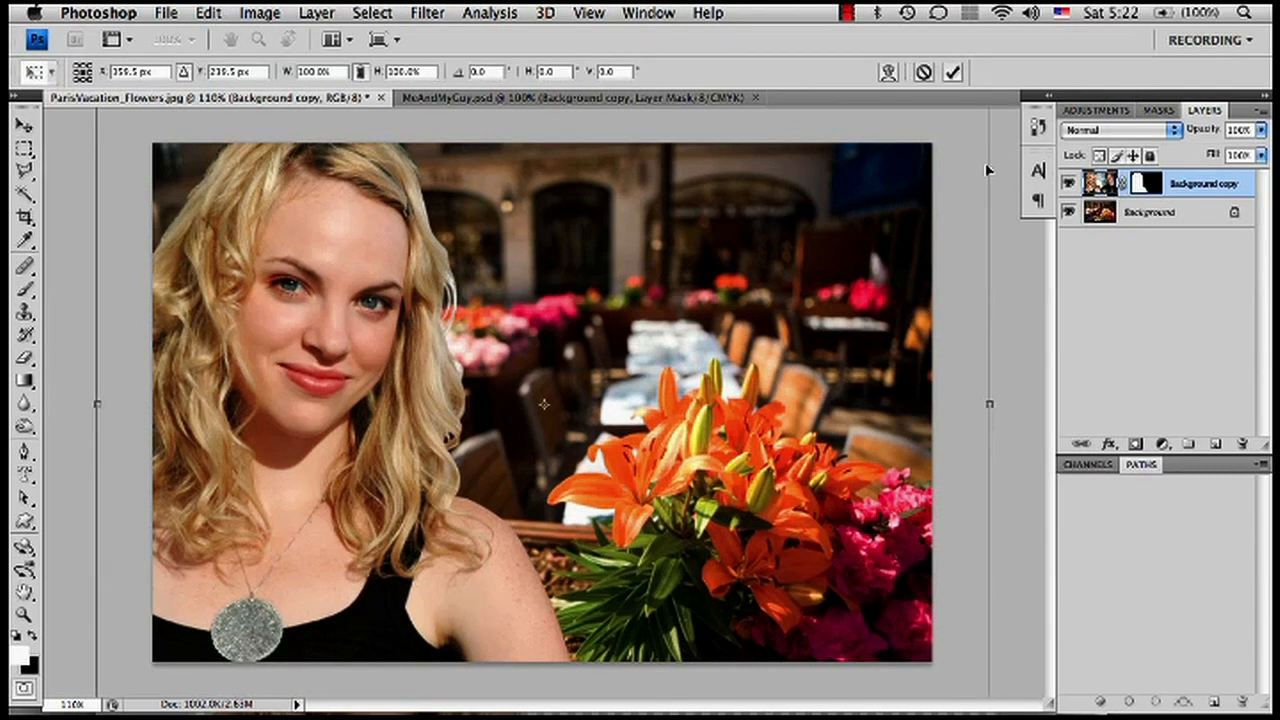
pyautogui.rightClick(379, 263)
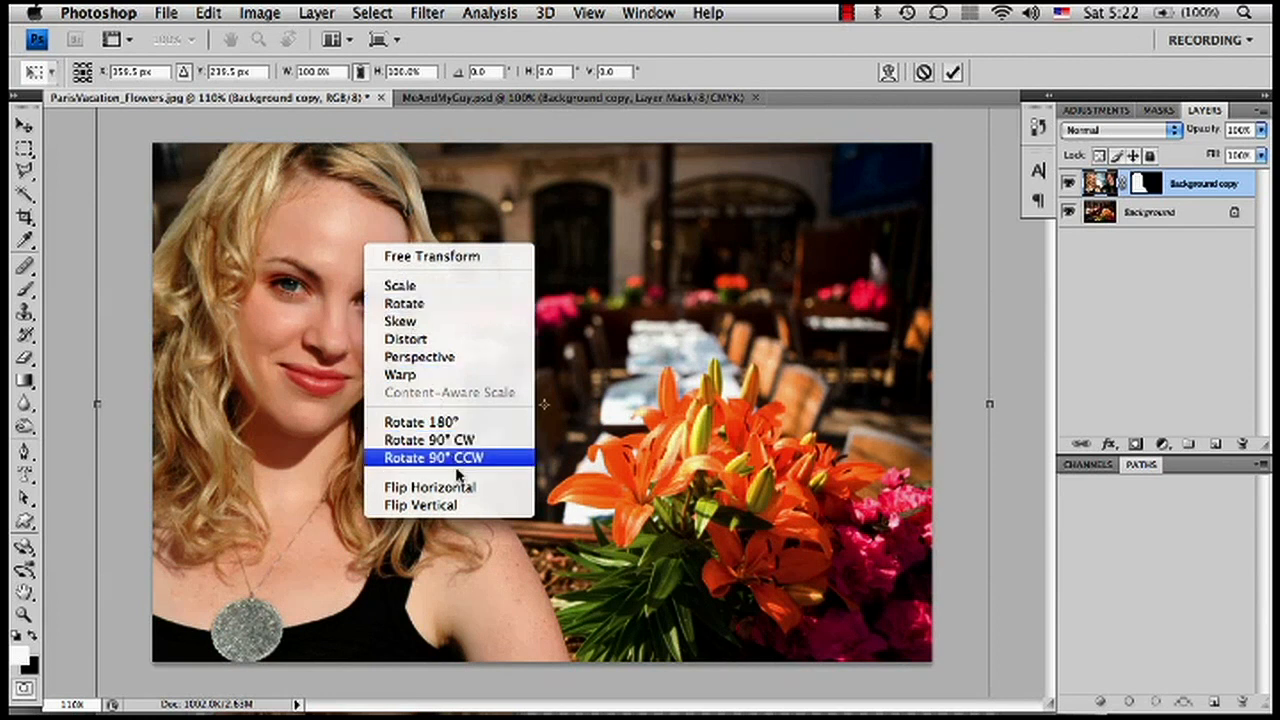
pyautogui.click(508, 489)
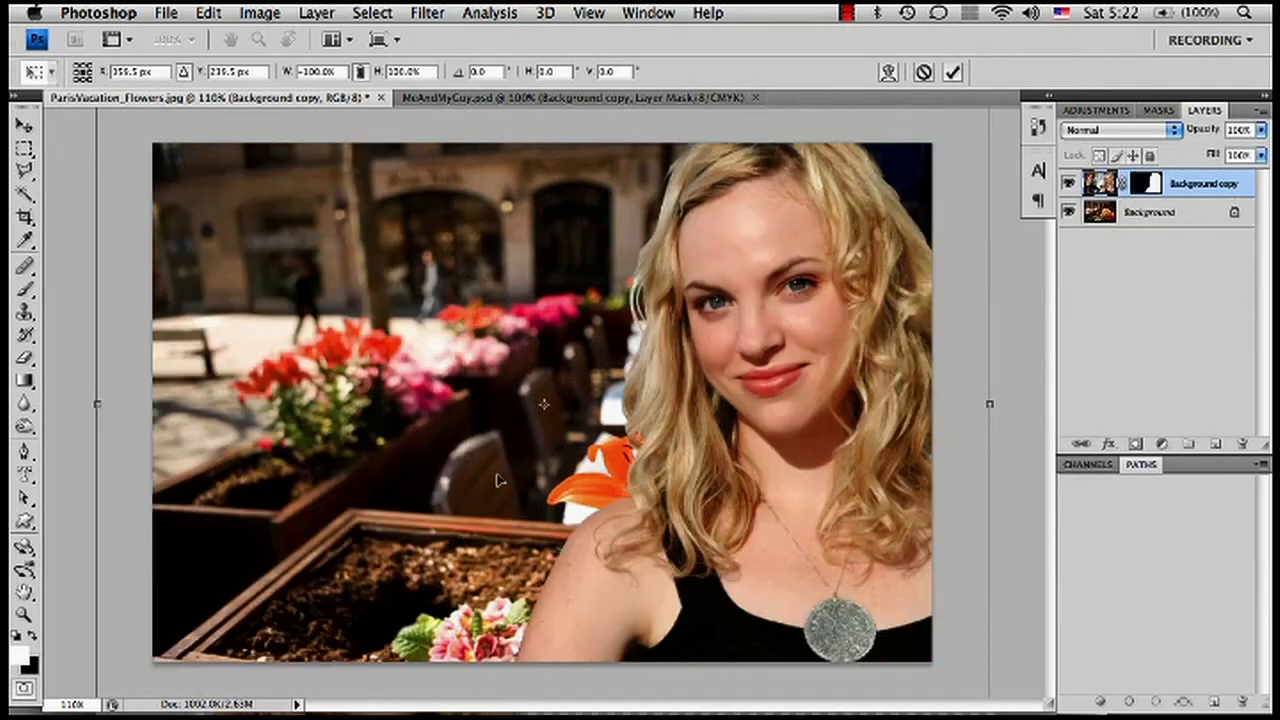
# - Move the flipped woman slightly up and left, enlarge her marginally, apply the transform and show the image at 100%
pyautogui.moveTo(785, 305); pyautogui.dragTo(772, 258)
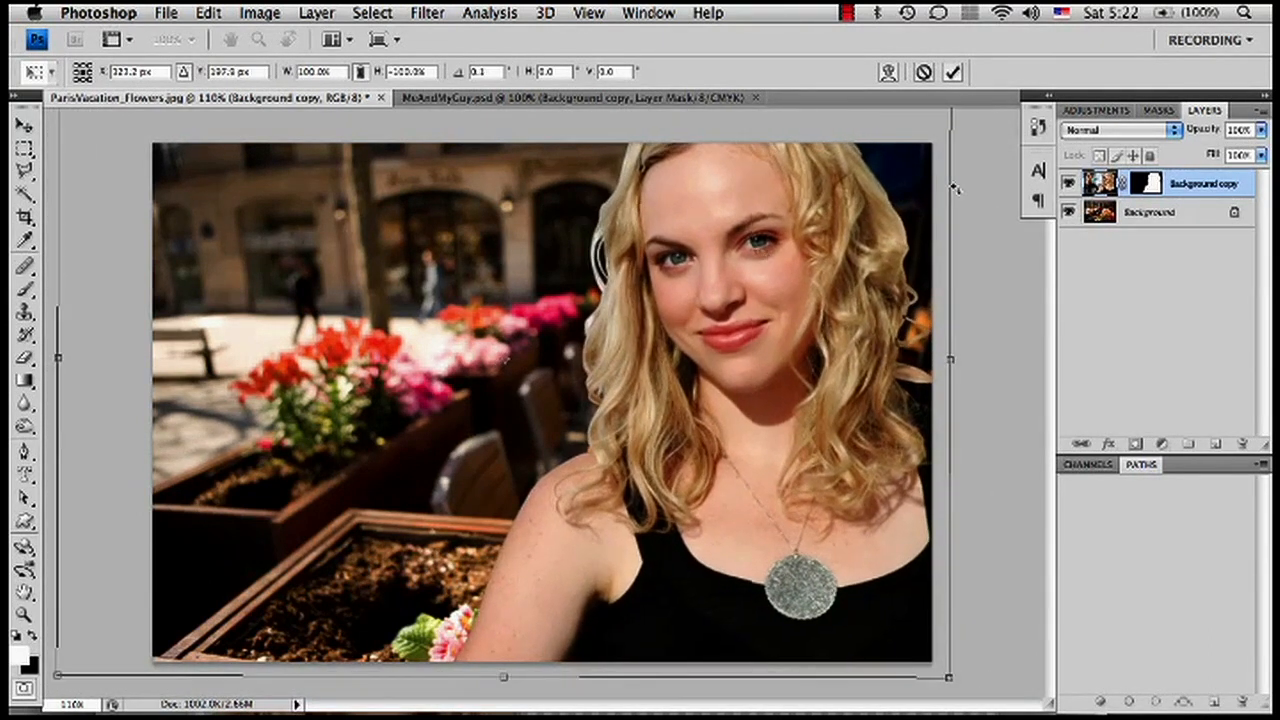
pyautogui.moveTo(58, 677); pyautogui.dragTo(47, 679)
pyautogui.moveTo(549, 472); pyautogui.dragTo(545, 470)
pyautogui.press('Return')
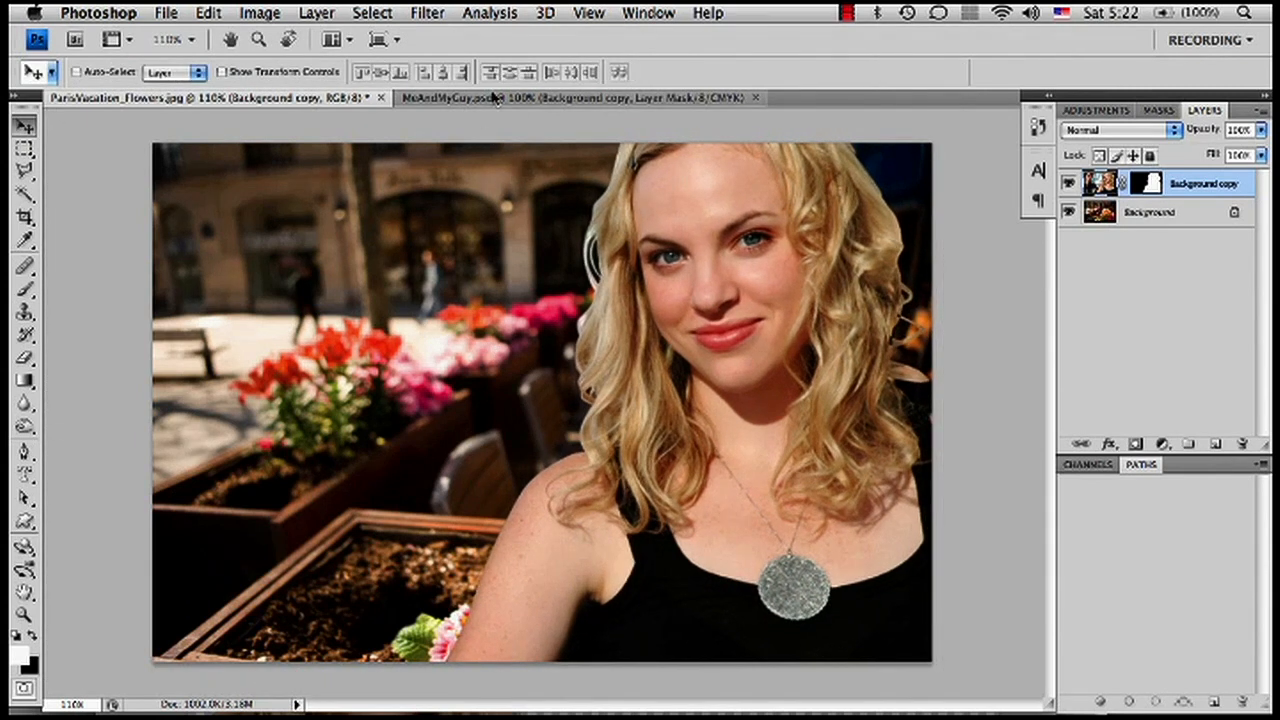
pyautogui.press('super+1')
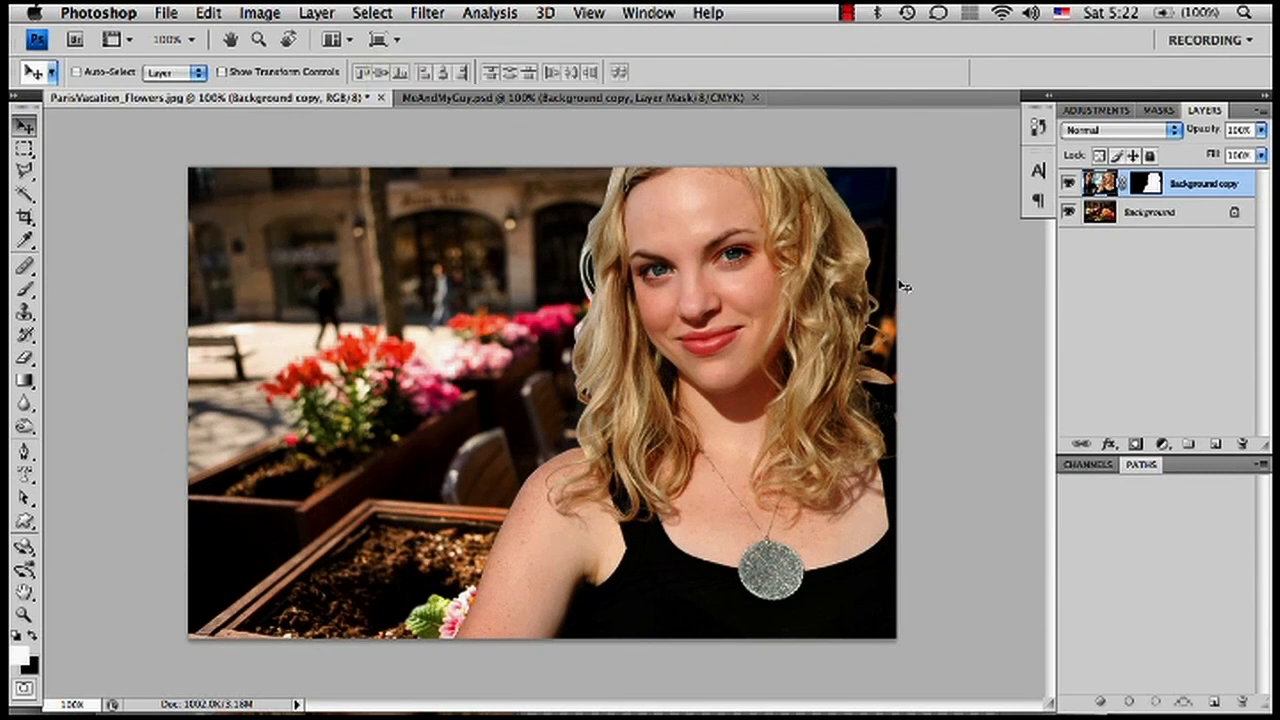
# - Duplicate the Background layer of flowers and apply a Gaussian Blur with a 1-pixel radius to the copy
pyautogui.moveTo(1151, 212); pyautogui.dragTo(1215, 444)
pyautogui.click(433, 14)
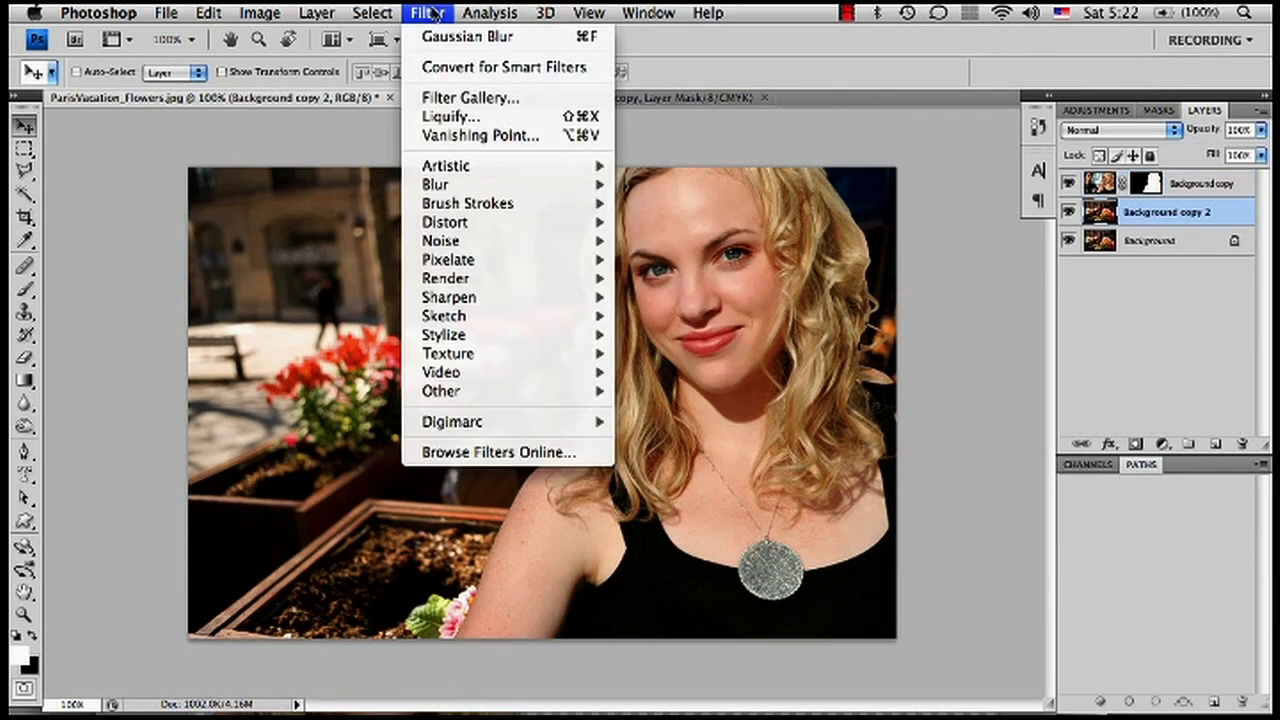
pyautogui.moveTo(455, 184)
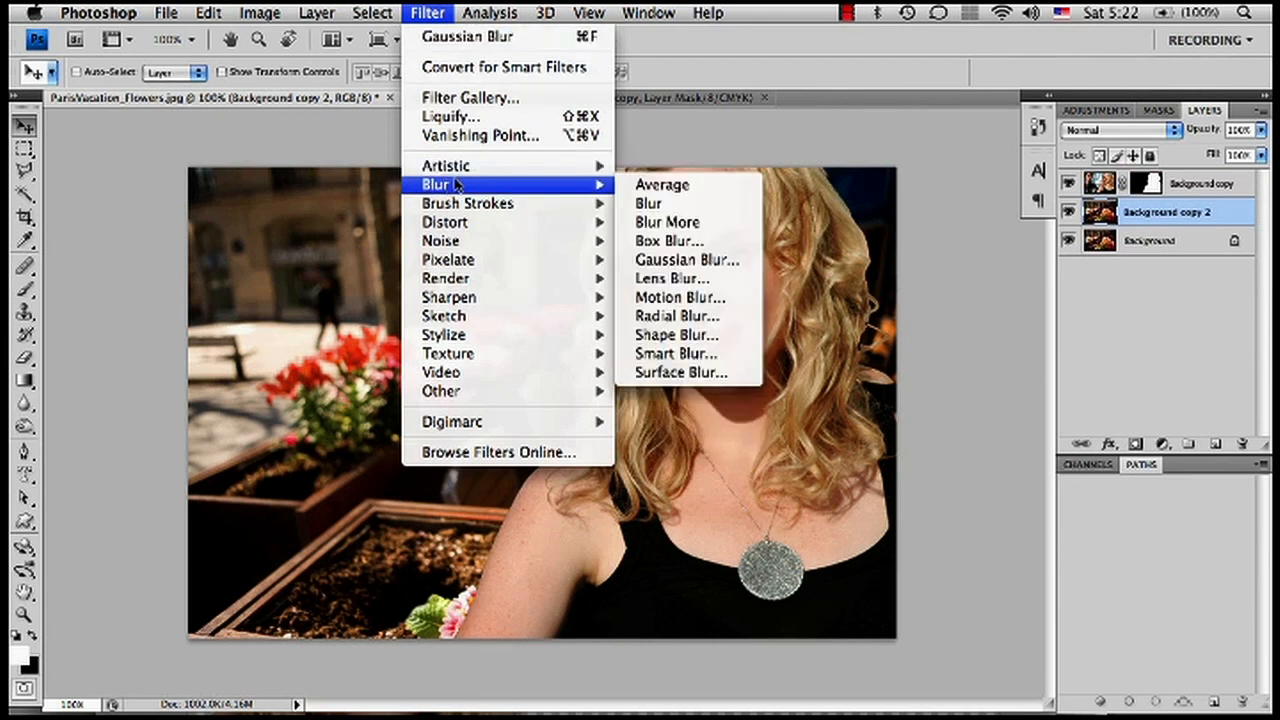
pyautogui.click(686, 260)
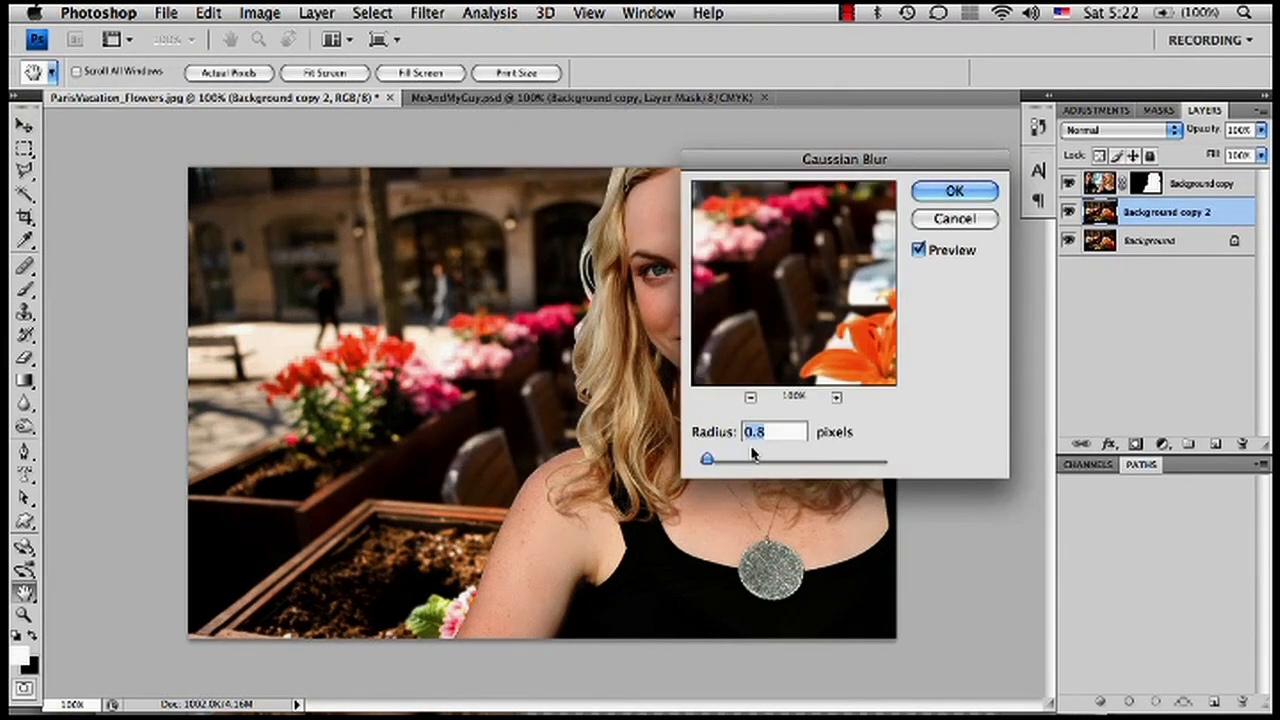
pyautogui.write('1')
pyautogui.click(943, 197)
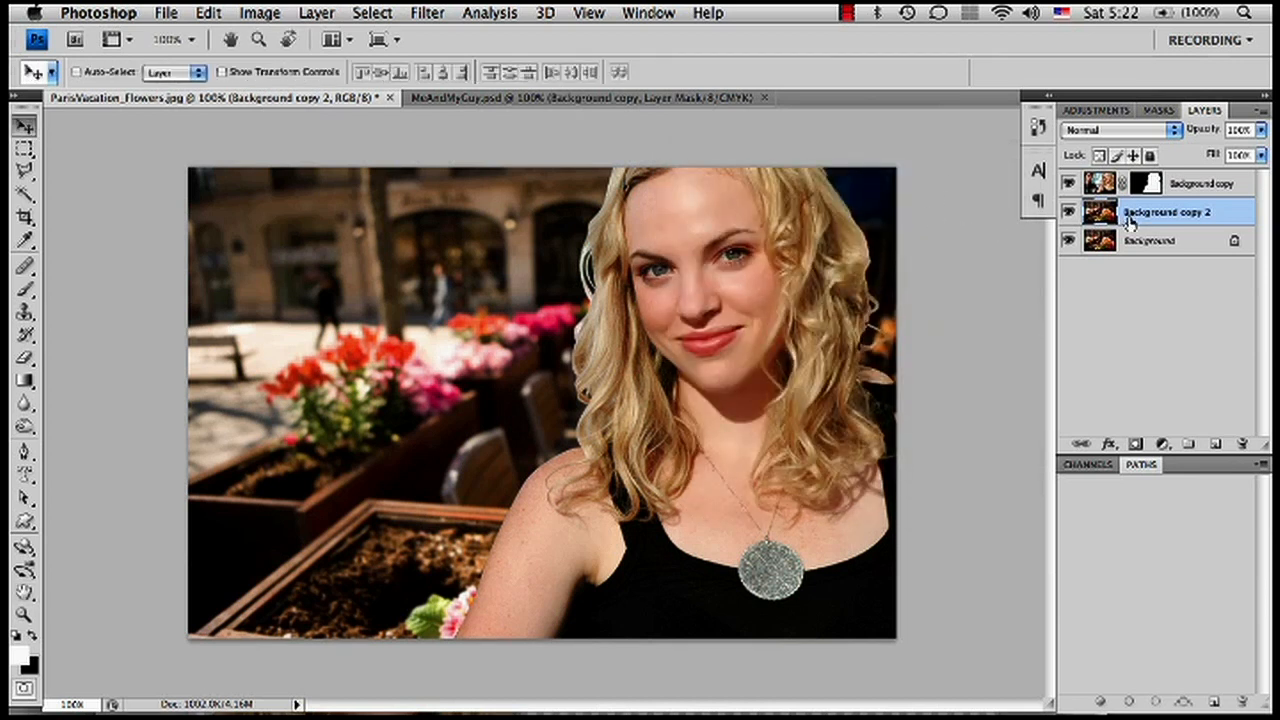
pyautogui.click(1068, 212)
pyautogui.click(1068, 212)
# - Paint black on the woman's layer mask along the left edge of her hair to hide the white fringe
pyautogui.click(1134, 190)
pyautogui.click(1134, 190)
pyautogui.press('z')
pyautogui.moveTo(696, 325); pyautogui.dragTo(480, 175)
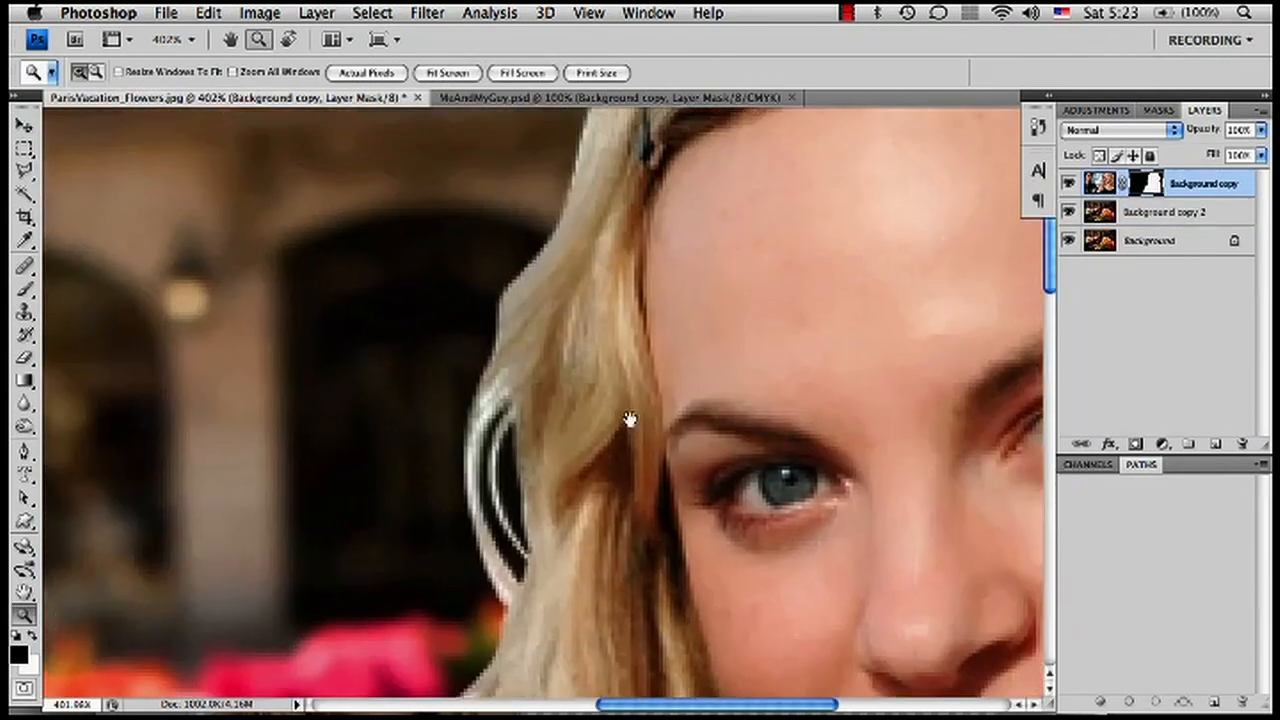
pyautogui.moveTo(429, 334); pyautogui.dragTo(560, 582)
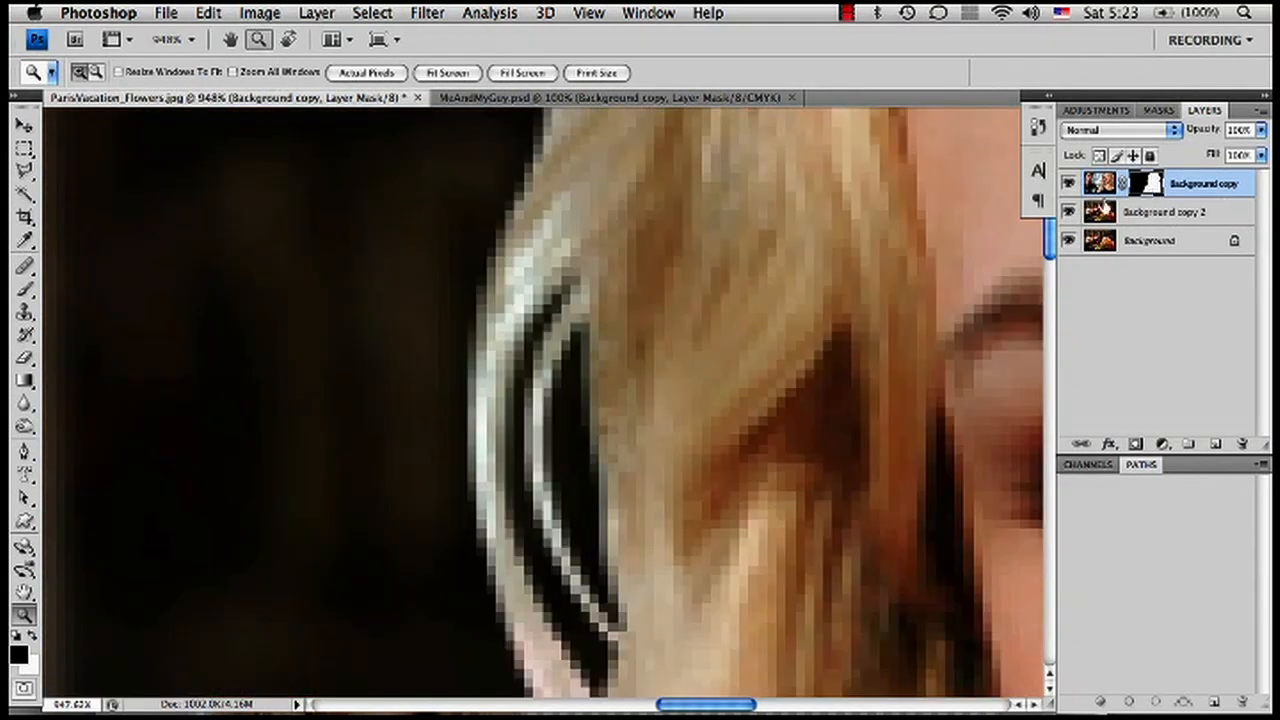
pyautogui.press('v')
pyautogui.press('b')
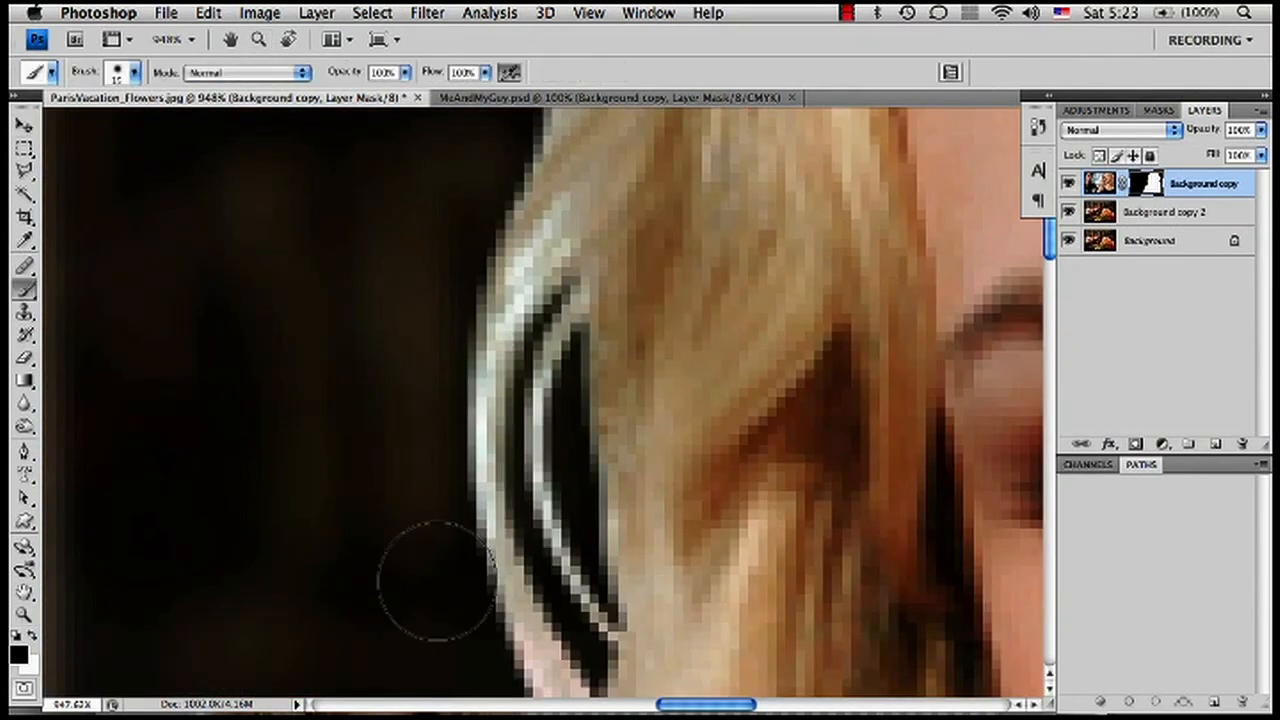
pyautogui.moveTo(443, 429)
pyautogui.mouseDown()
pyautogui.moveTo(451, 286)
pyautogui.moveTo(443, 348)
pyautogui.moveTo(486, 229)
pyautogui.moveTo(514, 349)
pyautogui.moveTo(512, 318)
pyautogui.moveTo(471, 509)
pyautogui.moveTo(517, 277)
pyautogui.moveTo(457, 512)
pyautogui.moveTo(544, 306)
pyautogui.moveTo(409, 580)
pyautogui.moveTo(477, 294)
pyautogui.moveTo(429, 423)
pyautogui.moveTo(428, 459)
pyautogui.moveTo(520, 110)
pyautogui.mouseUp()
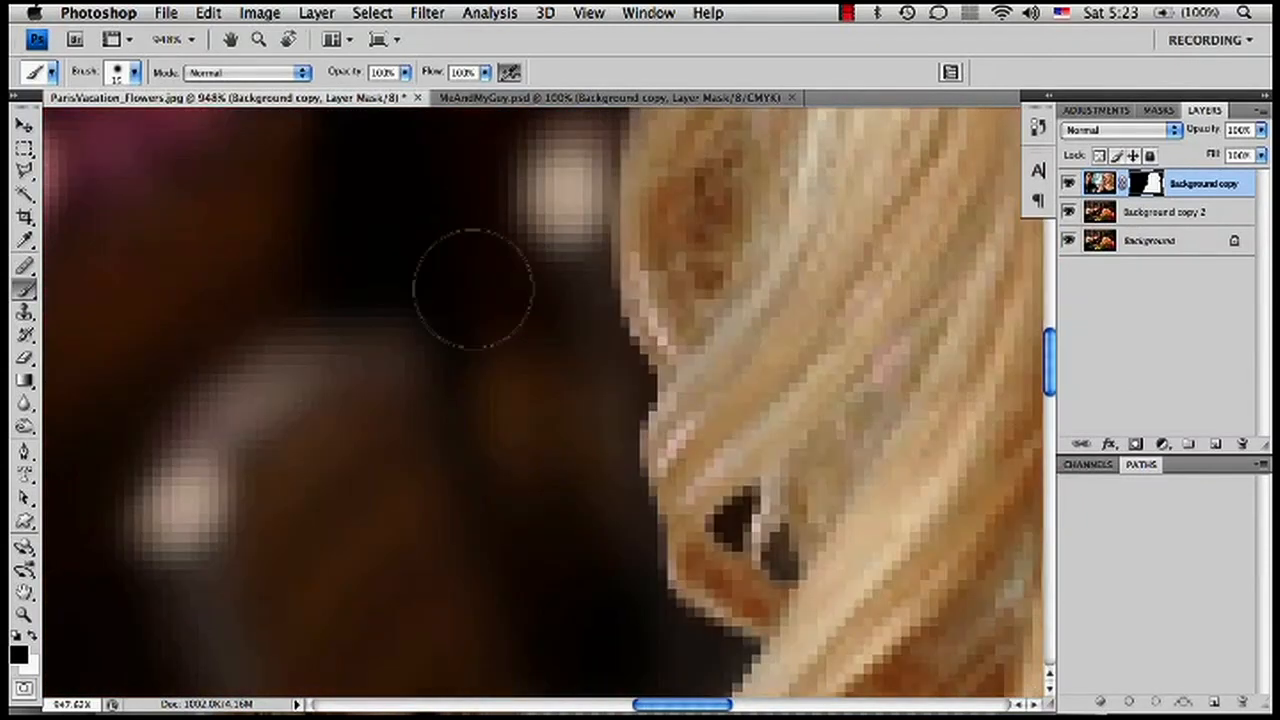
pyautogui.moveTo(470, 517)
pyautogui.mouseDown()
pyautogui.moveTo(505, 500)
pyautogui.moveTo(455, 150)
pyautogui.mouseUp()
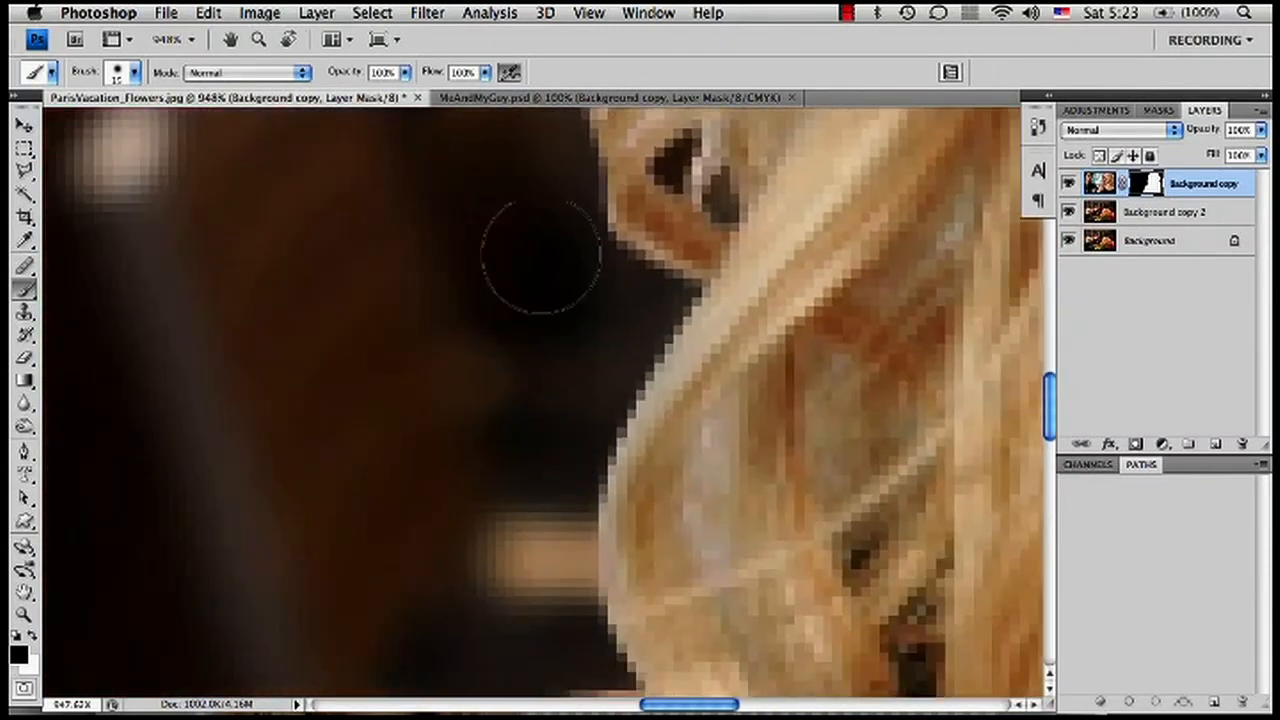
pyautogui.moveTo(529, 529)
pyautogui.mouseDown()
pyautogui.moveTo(480, 266)
pyautogui.moveTo(490, 190)
pyautogui.mouseUp()
pyautogui.press('super+minus')
pyautogui.press('super+minus')
pyautogui.press('super+minus')
pyautogui.press('super+minus')
pyautogui.press('super+minus')
pyautogui.press('super+minus')
pyautogui.press('super+minus')
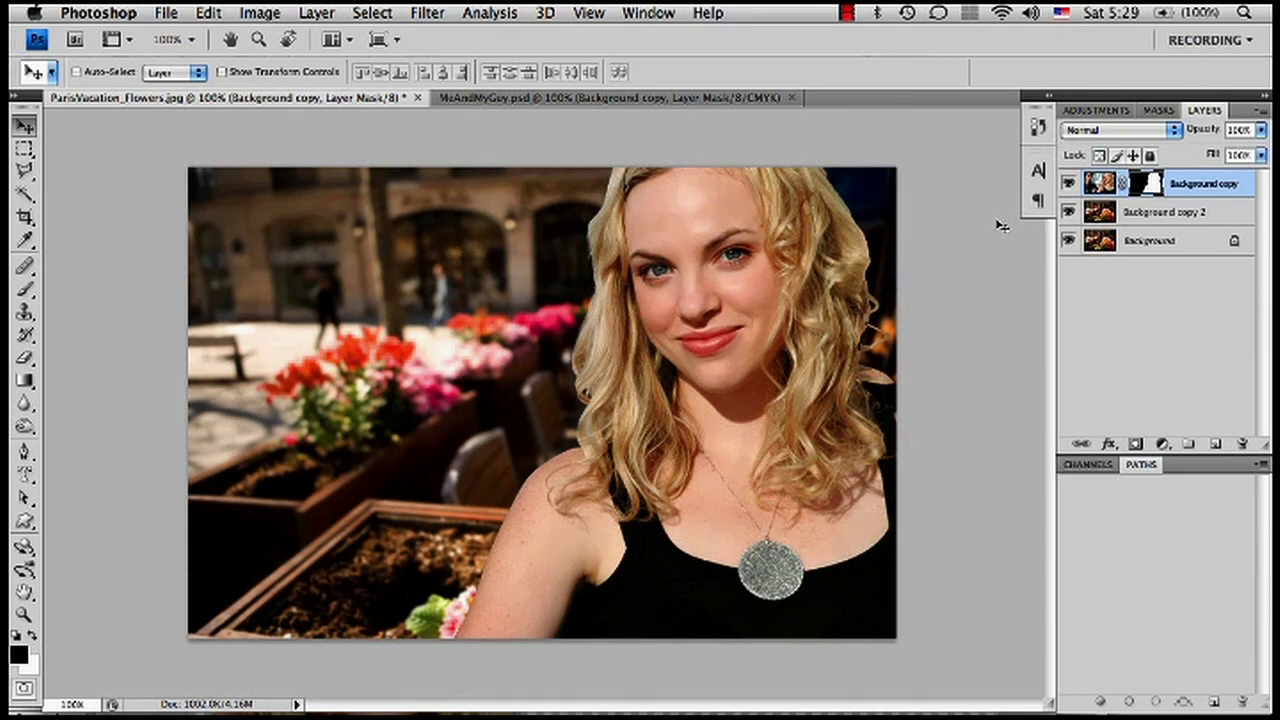
# - Add a Photo Filter adjustment layer above the woman's layer, using the previous layer as its clipping mask
pyautogui.click(1163, 444)
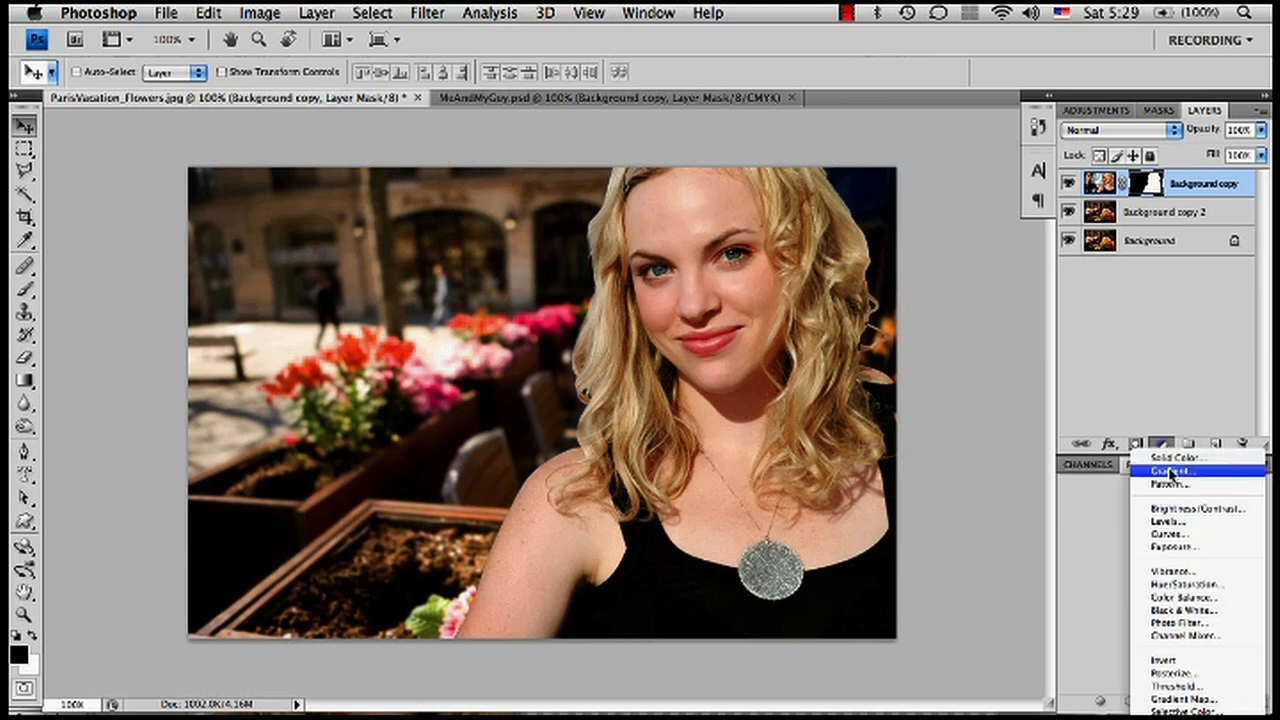
pyautogui.keyDown('alt'); pyautogui.click(1219, 627); pyautogui.keyUp('alt')
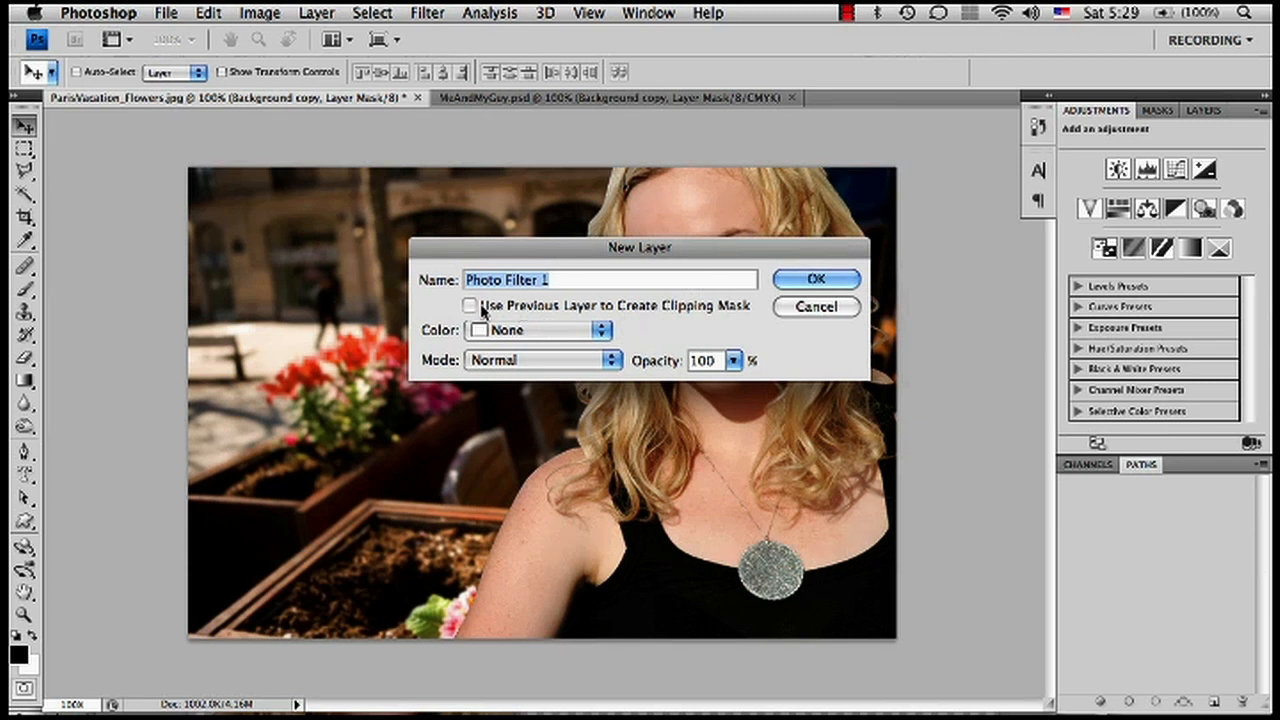
pyautogui.moveTo(520, 249); pyautogui.dragTo(496, 245)
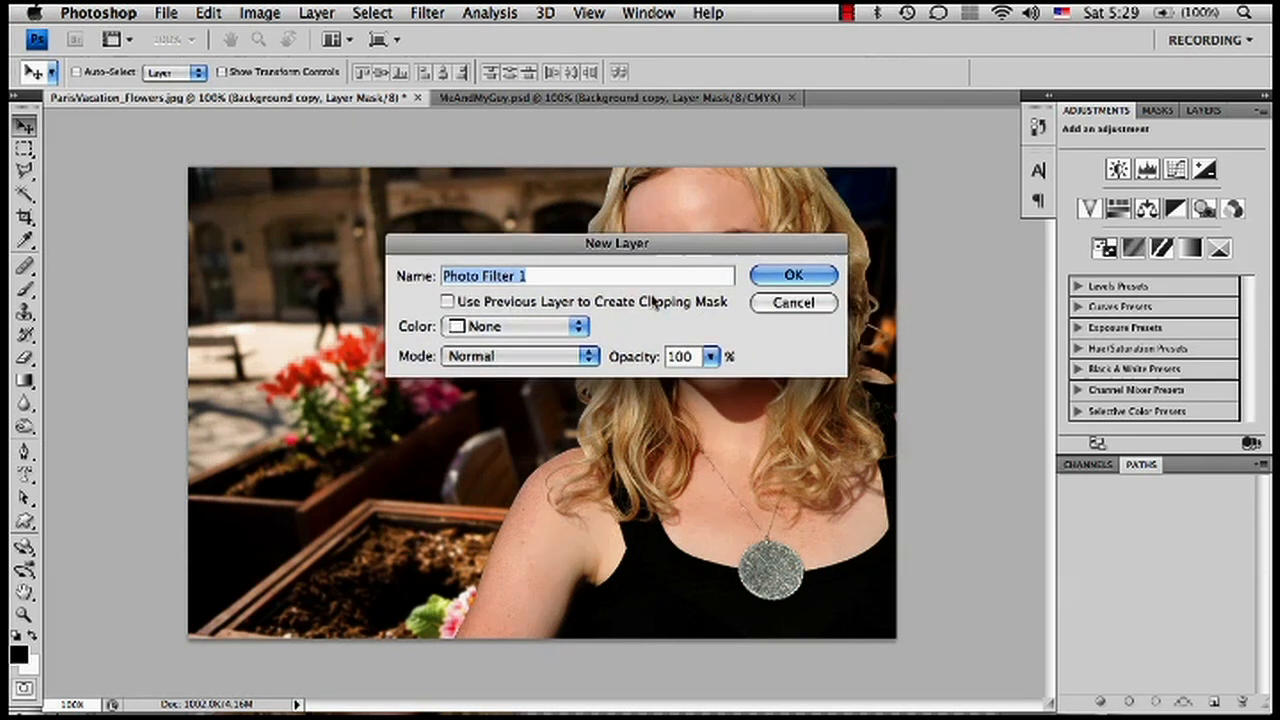
pyautogui.click(452, 301)
pyautogui.click(780, 275)
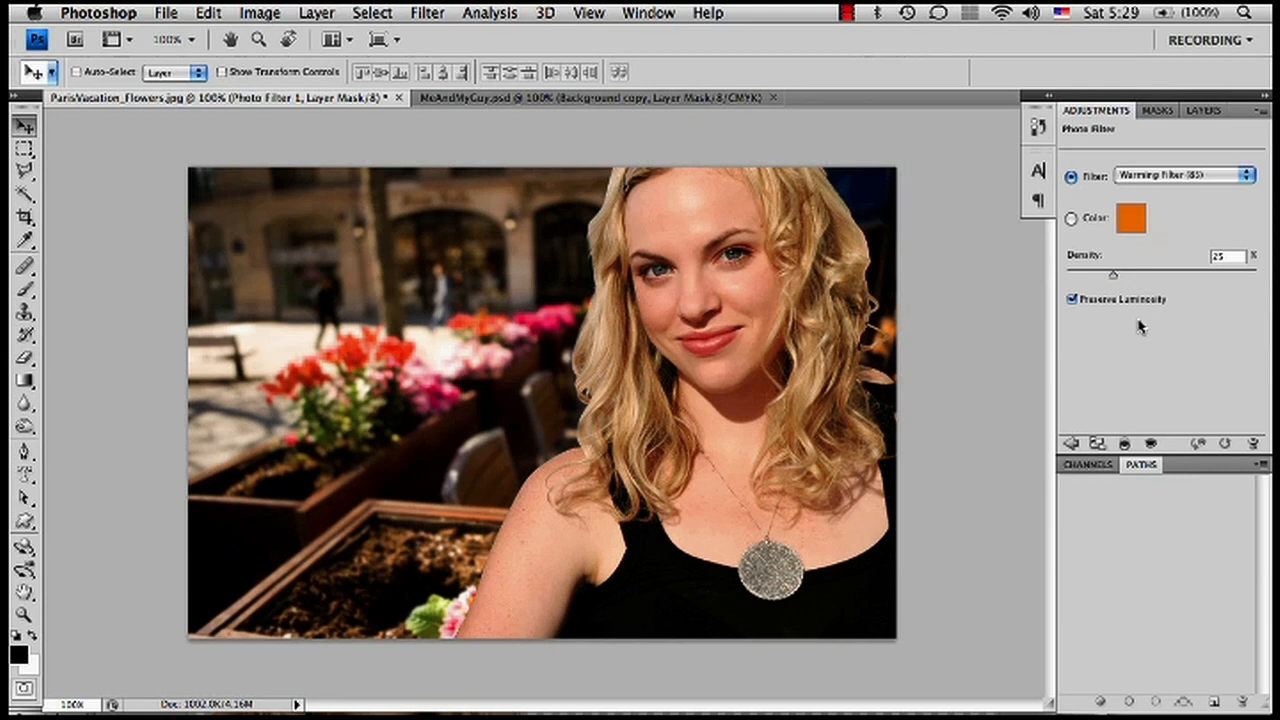
# - Set the photo filter to Warming Filter (LBA) with a density of 38% and return to the layer list
pyautogui.moveTo(1117, 279); pyautogui.dragTo(1133, 279)
pyautogui.click(1158, 176)
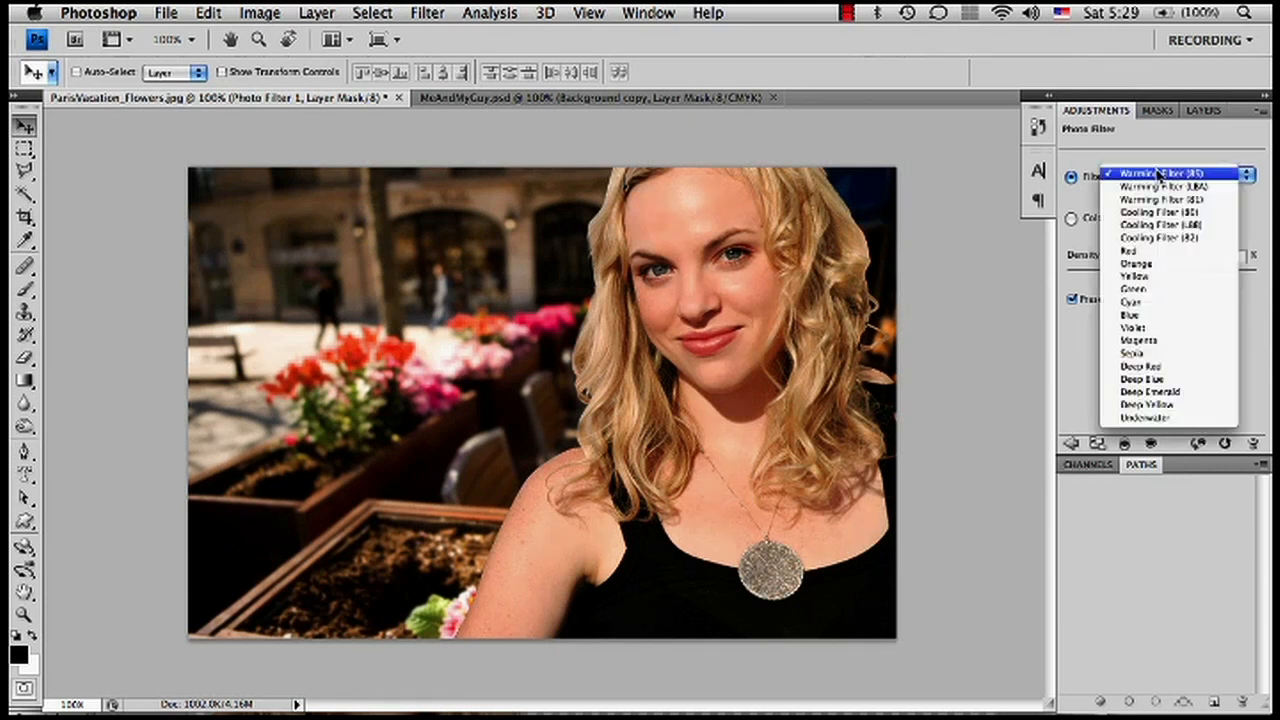
pyautogui.click(1200, 176)
pyautogui.click(1155, 178)
pyautogui.click(1160, 192)
pyautogui.moveTo(1140, 276); pyautogui.dragTo(1137, 276)
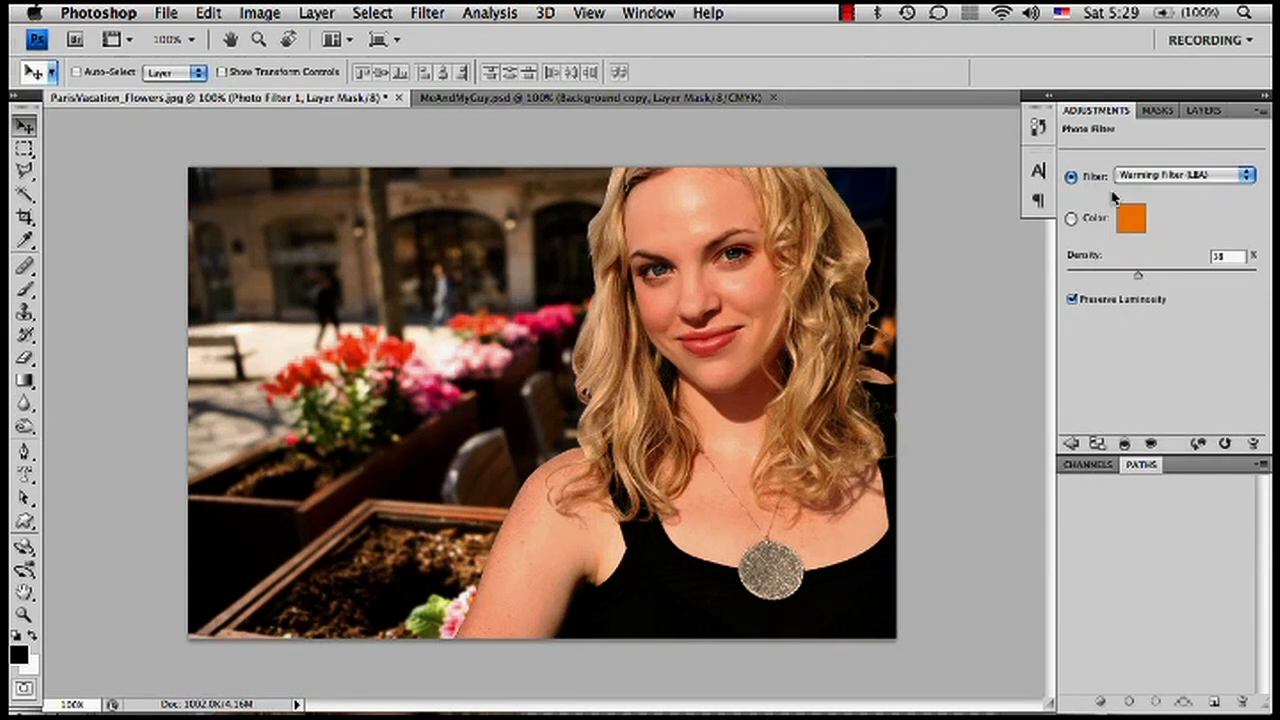
pyautogui.click(1205, 112)
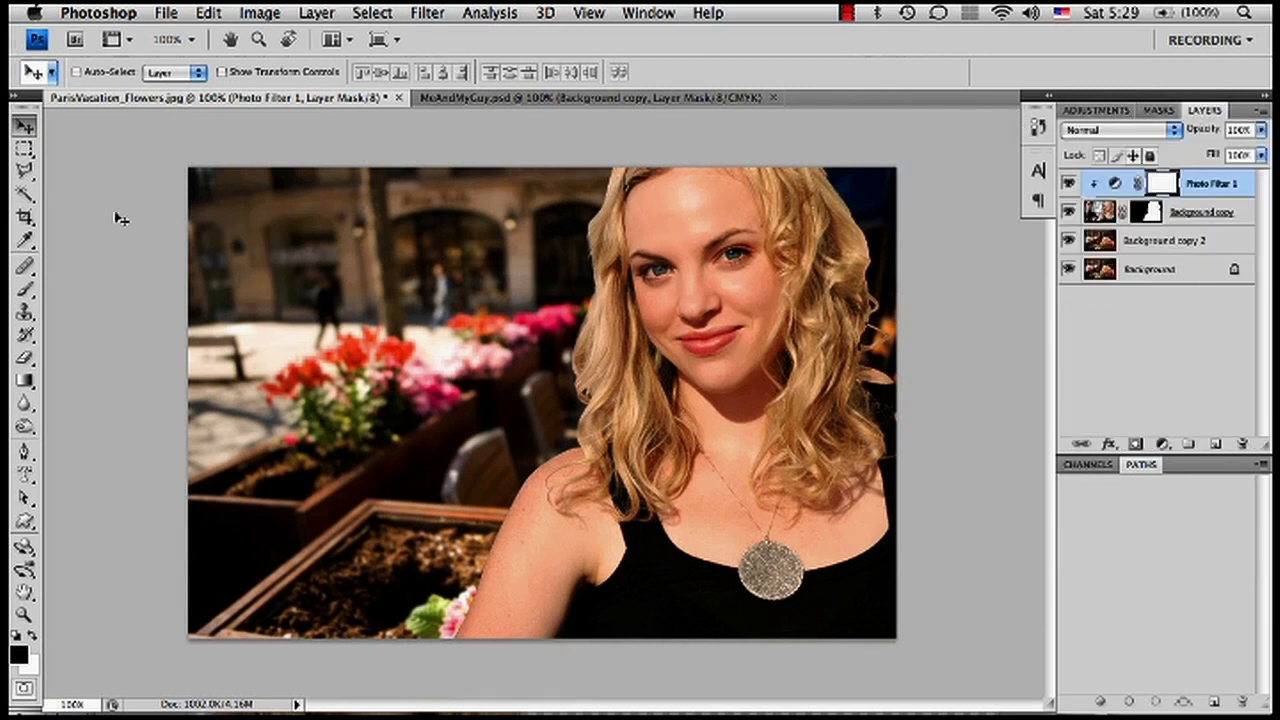
# - Crop the image from its upper-left corner, trimming narrow strips off the right and bottom edges
pyautogui.click(25, 216)
pyautogui.moveTo(189, 168)
pyautogui.mouseDown()
pyautogui.moveTo(433, 385)
pyautogui.moveTo(857, 486)
pyautogui.moveTo(857, 608)
pyautogui.mouseUp()
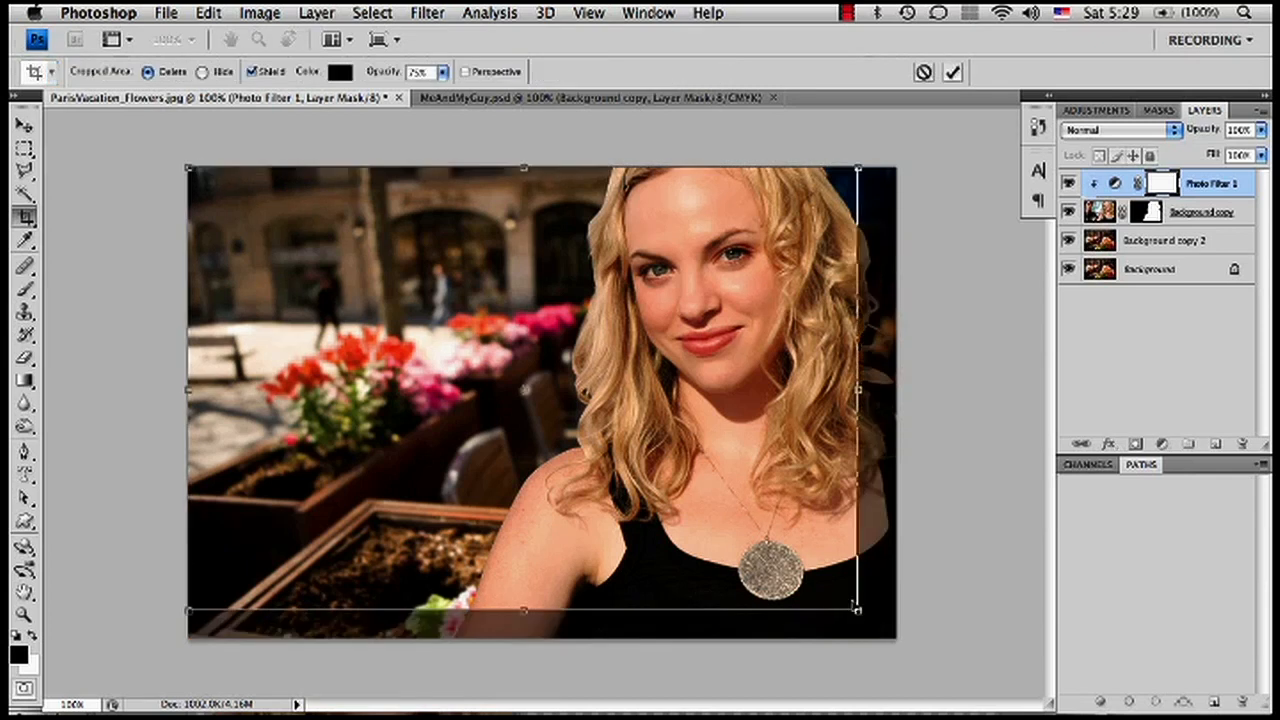
pyautogui.press('Return')
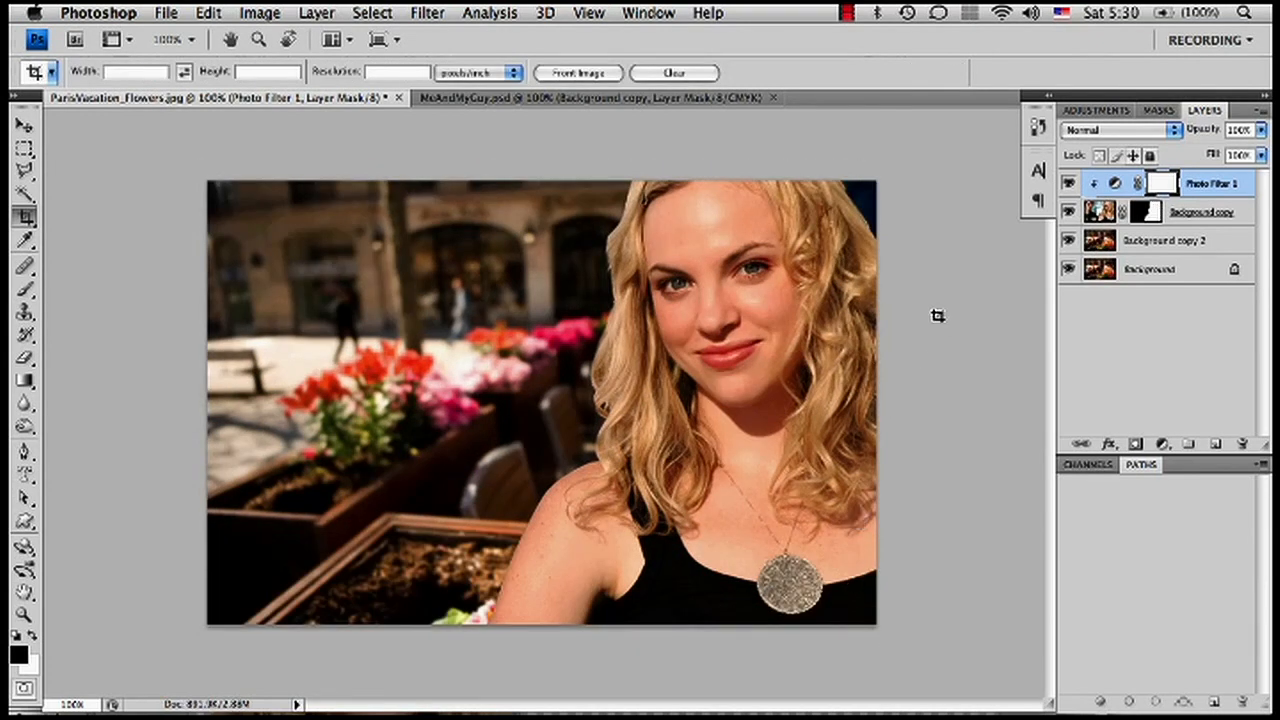
# - Start saving a copy of the image in JPEG format under the name ParisVacation_FlowersMe.jpg
pyautogui.press('super+shift+s')
pyautogui.click(646, 461)
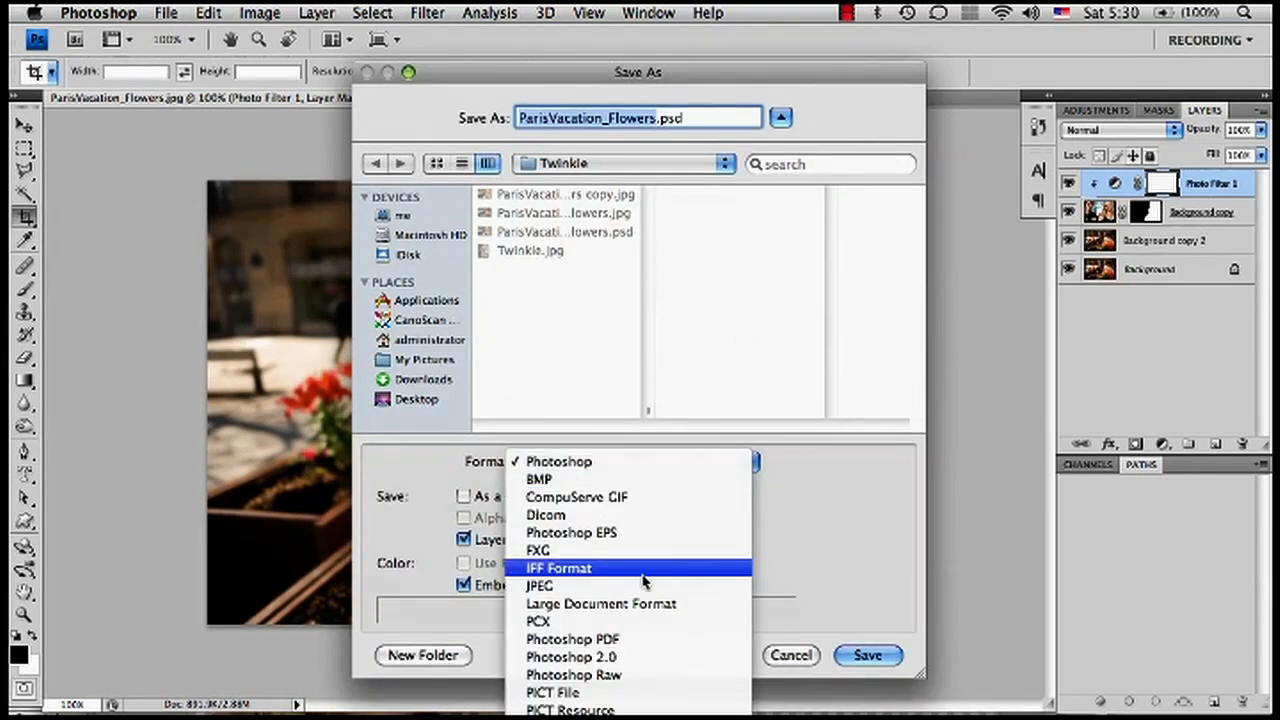
pyautogui.click(645, 586)
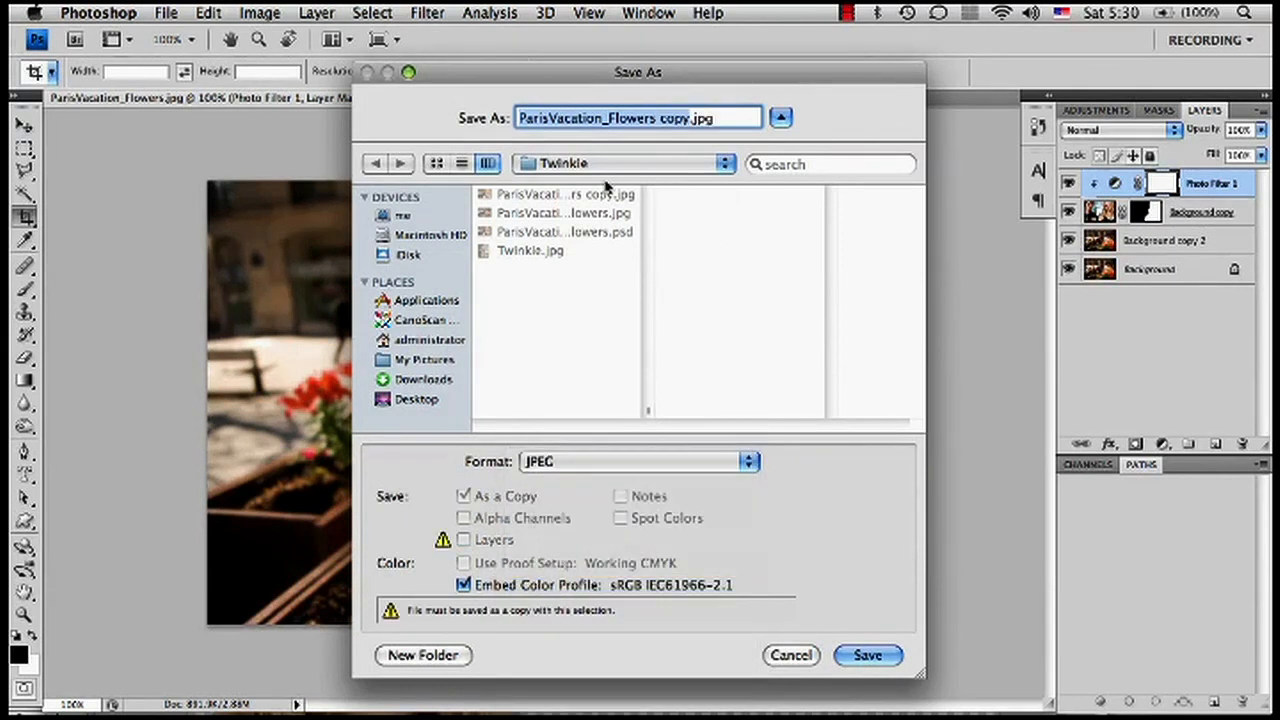
pyautogui.click(690, 118)
pyautogui.press('BackSpace')
pyautogui.press('BackSpace')
pyautogui.press('BackSpace')
pyautogui.press('BackSpace')
pyautogui.press('BackSpace')
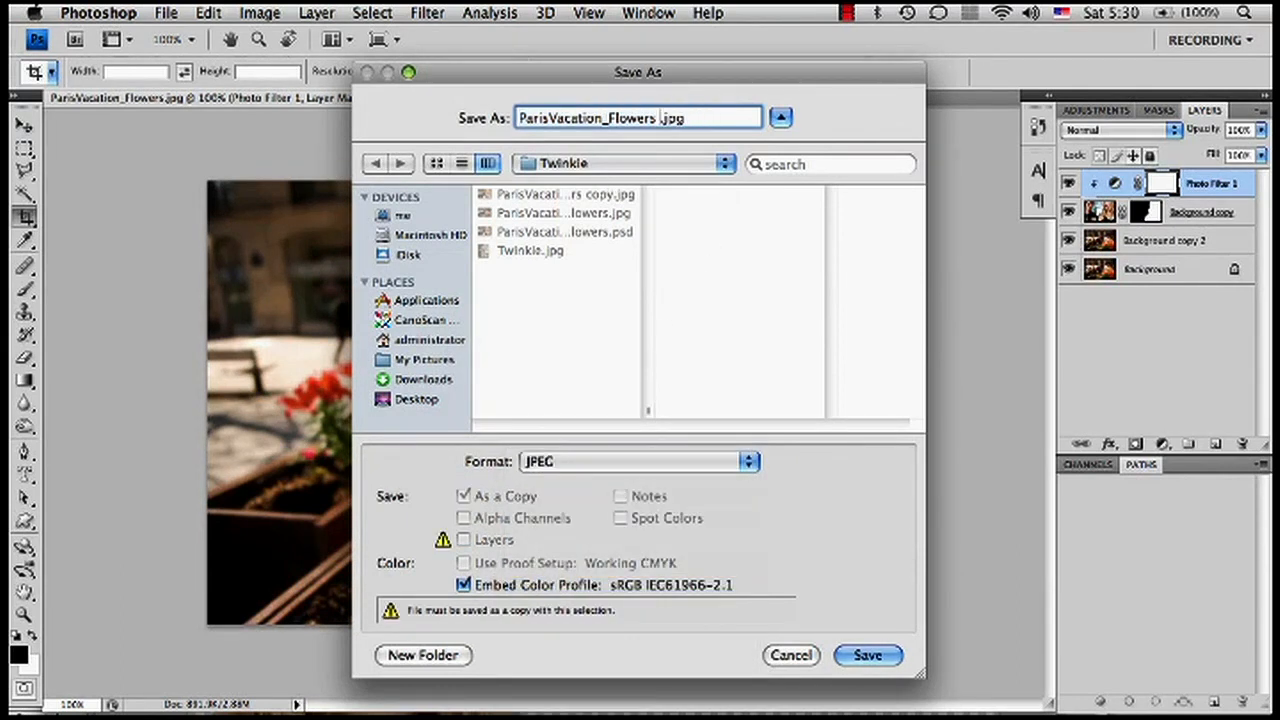
pyautogui.write('Me')
# - Save the JPEG copy as ParisVacation_FlowersMe.jpg in the Facebook Photos folder
pyautogui.click(657, 163)
pyautogui.click(660, 186)
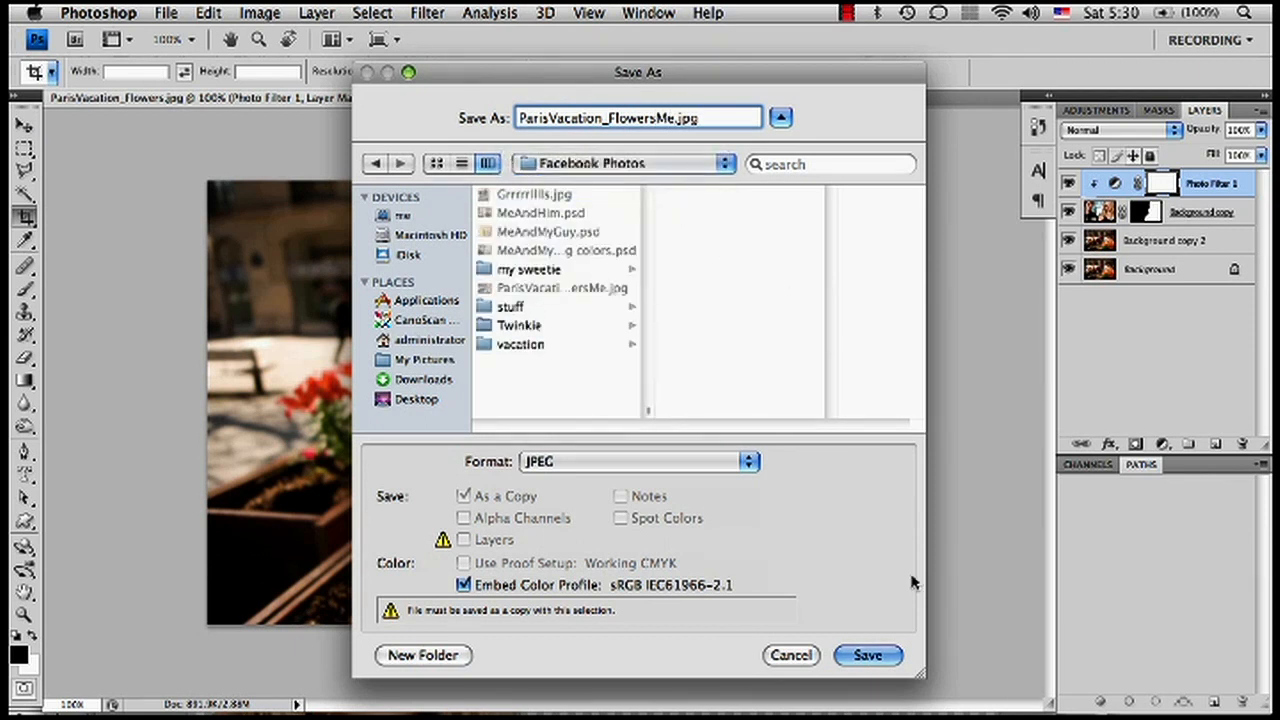
pyautogui.click(880, 655)
pyautogui.click(783, 203)
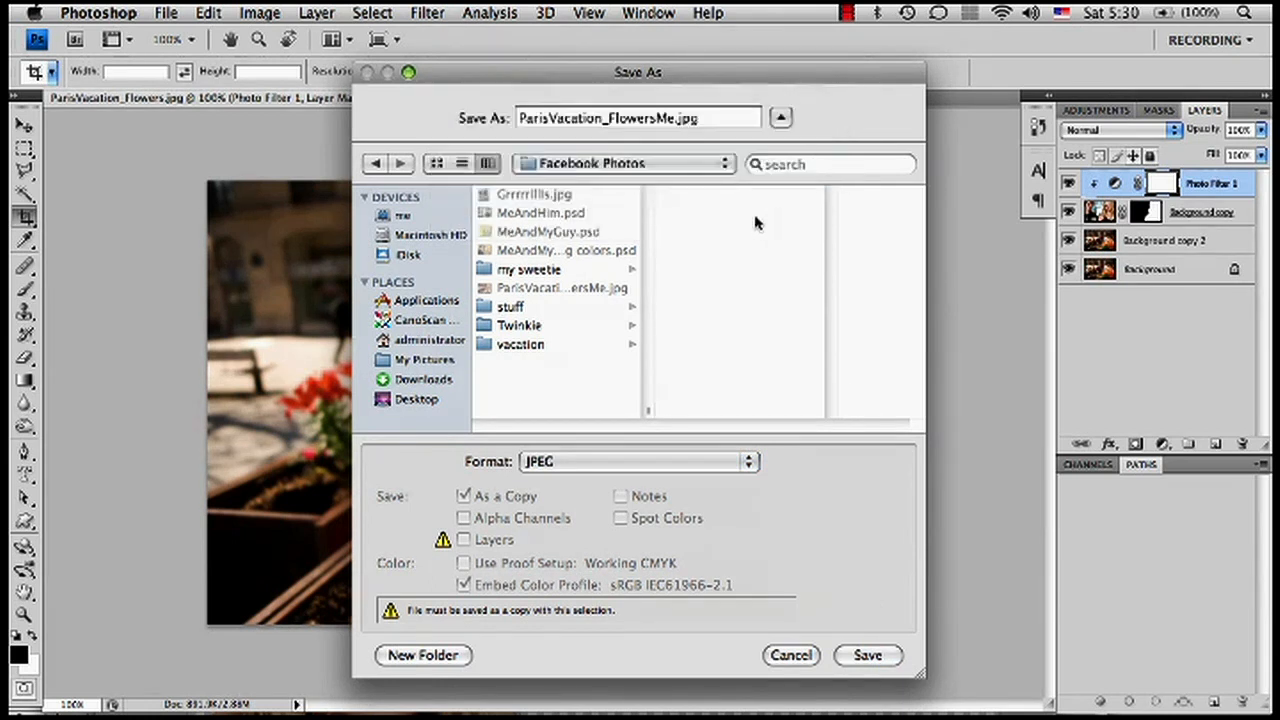
pyautogui.click(755, 230)
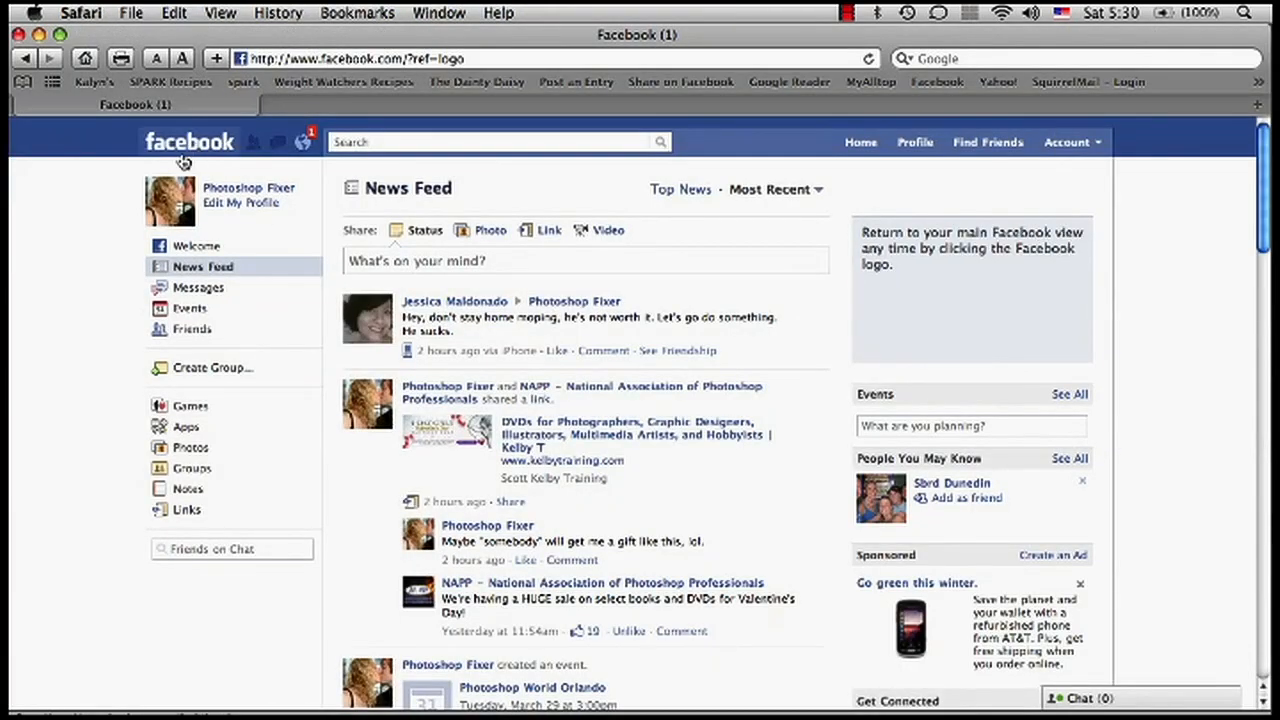
# - Switch to Facebook in Safari and upload JustMe.jpg from the my sweetie folder as the new profile picture
pyautogui.click(242, 203)
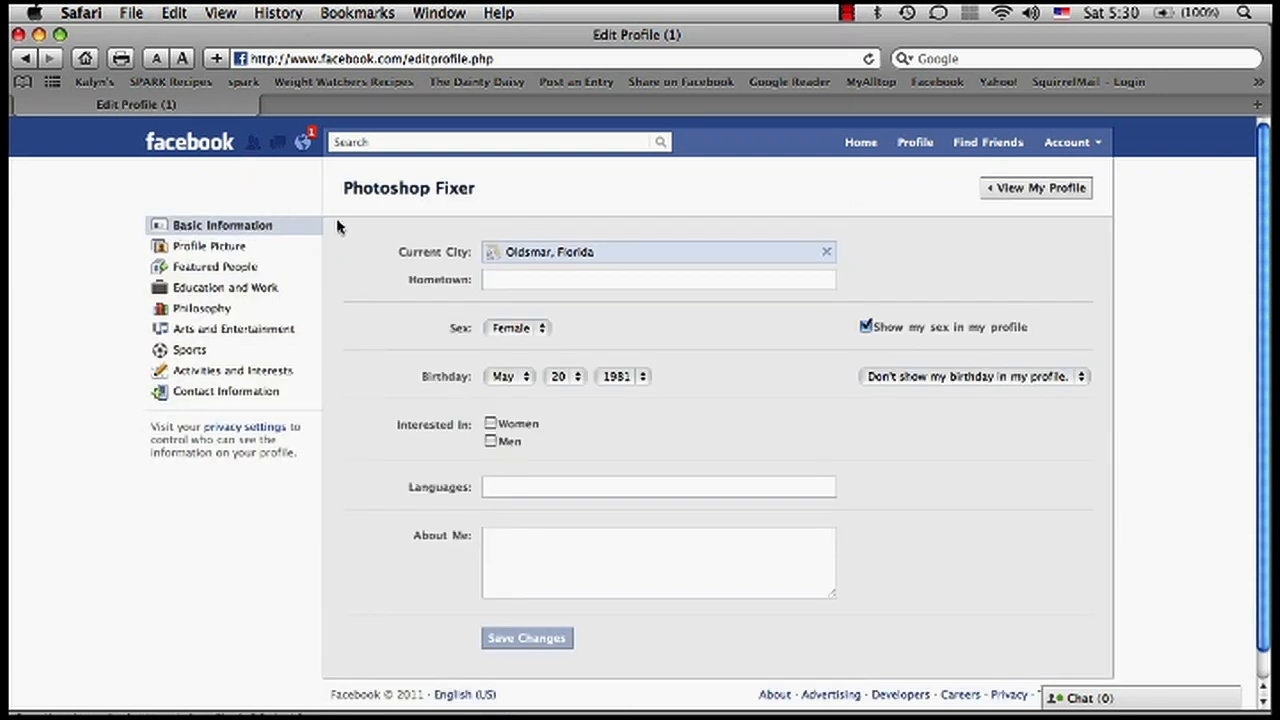
pyautogui.click(210, 246)
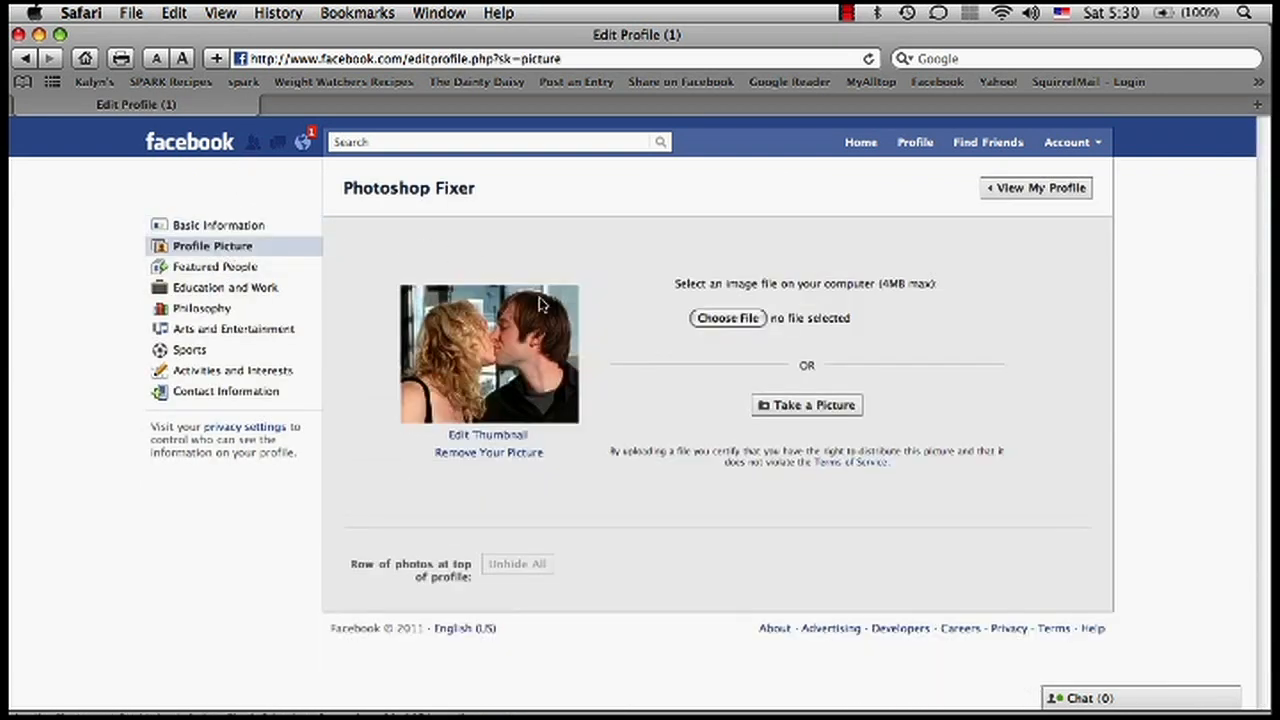
pyautogui.click(714, 317)
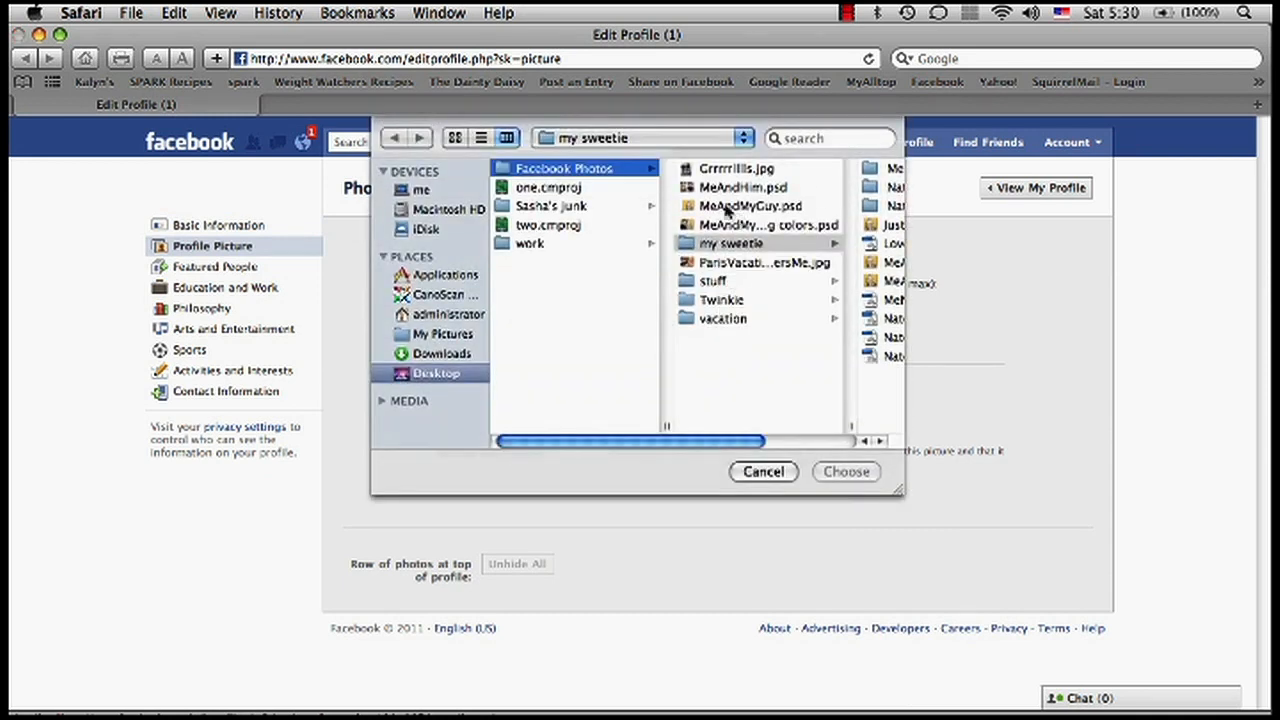
pyautogui.click(620, 223)
pyautogui.click(846, 471)
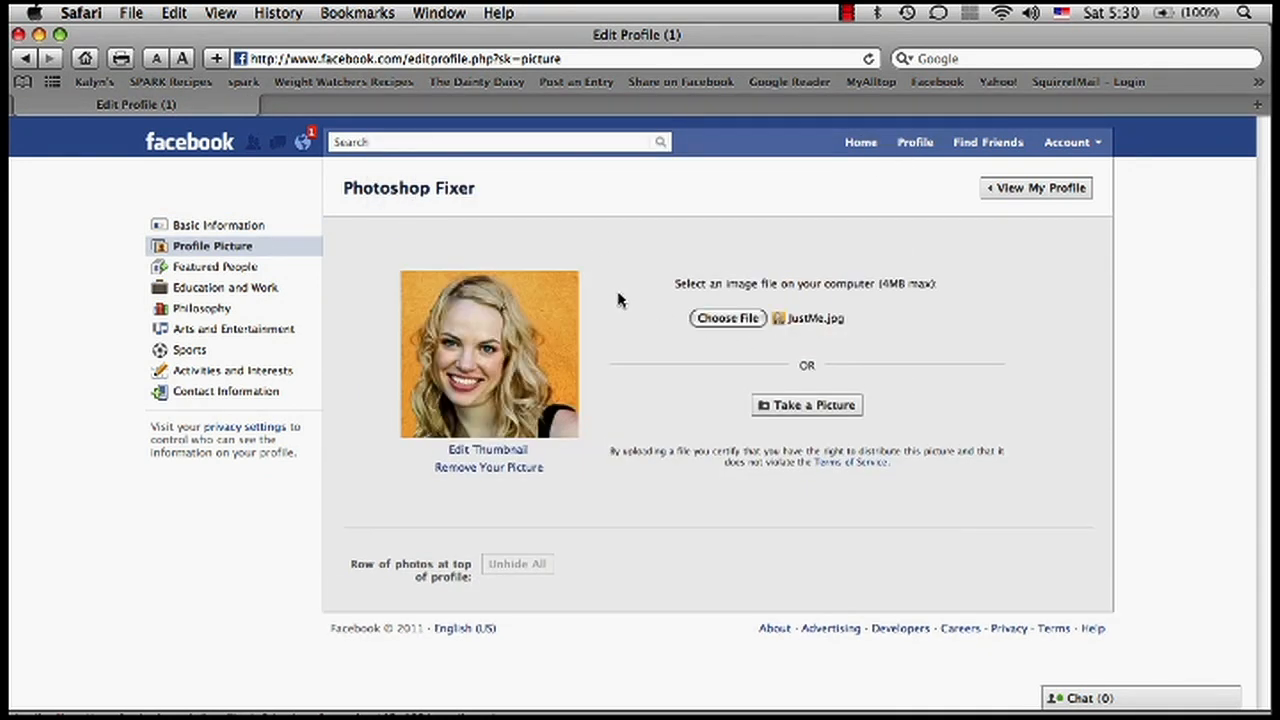
# - Adjust the framing of the profile picture's thumbnail and save it
pyautogui.click(522, 450)
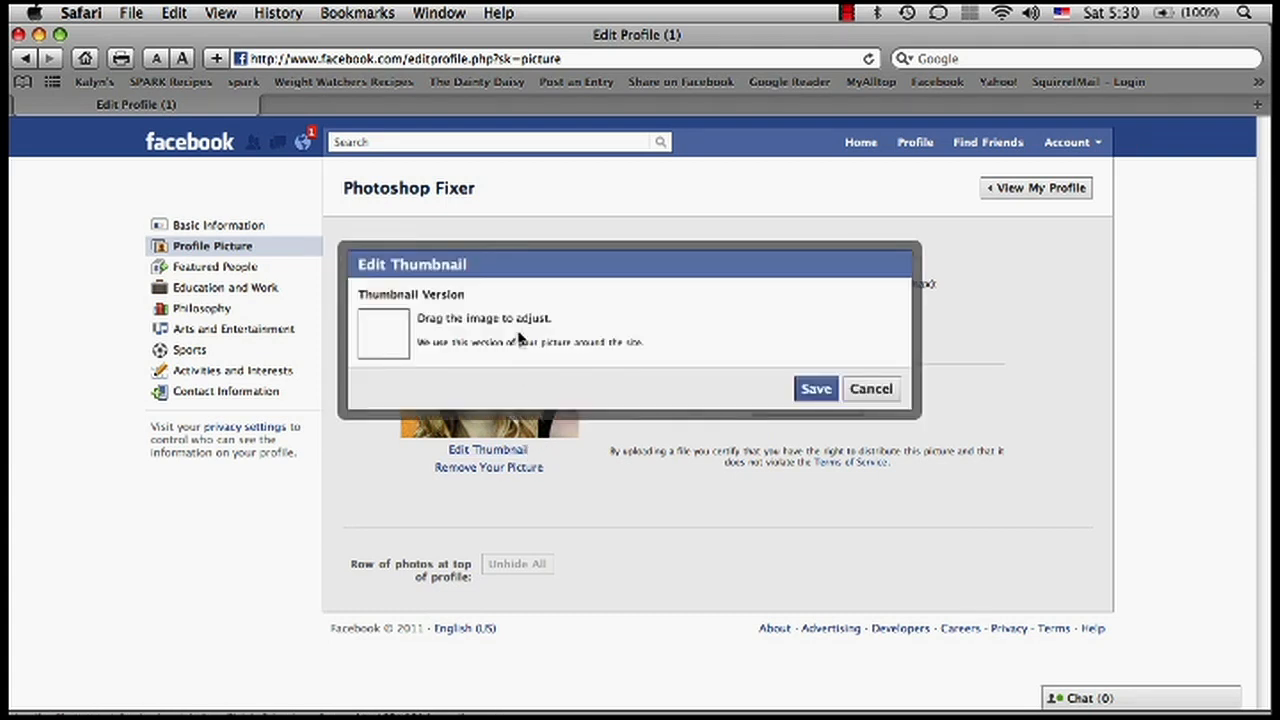
pyautogui.moveTo(375, 340); pyautogui.dragTo(399, 341)
pyautogui.click(814, 390)
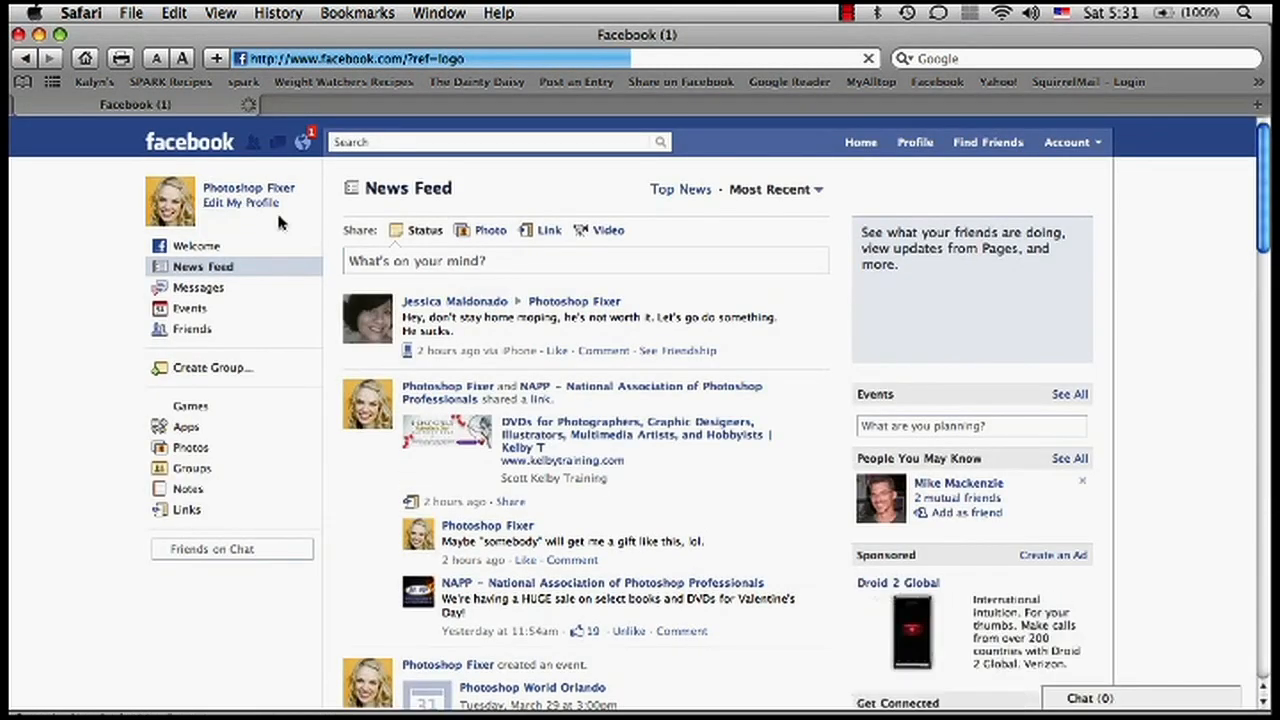
# - Set the profile's relationship status to Single and return to the Facebook news feed
pyautogui.click(255, 203)
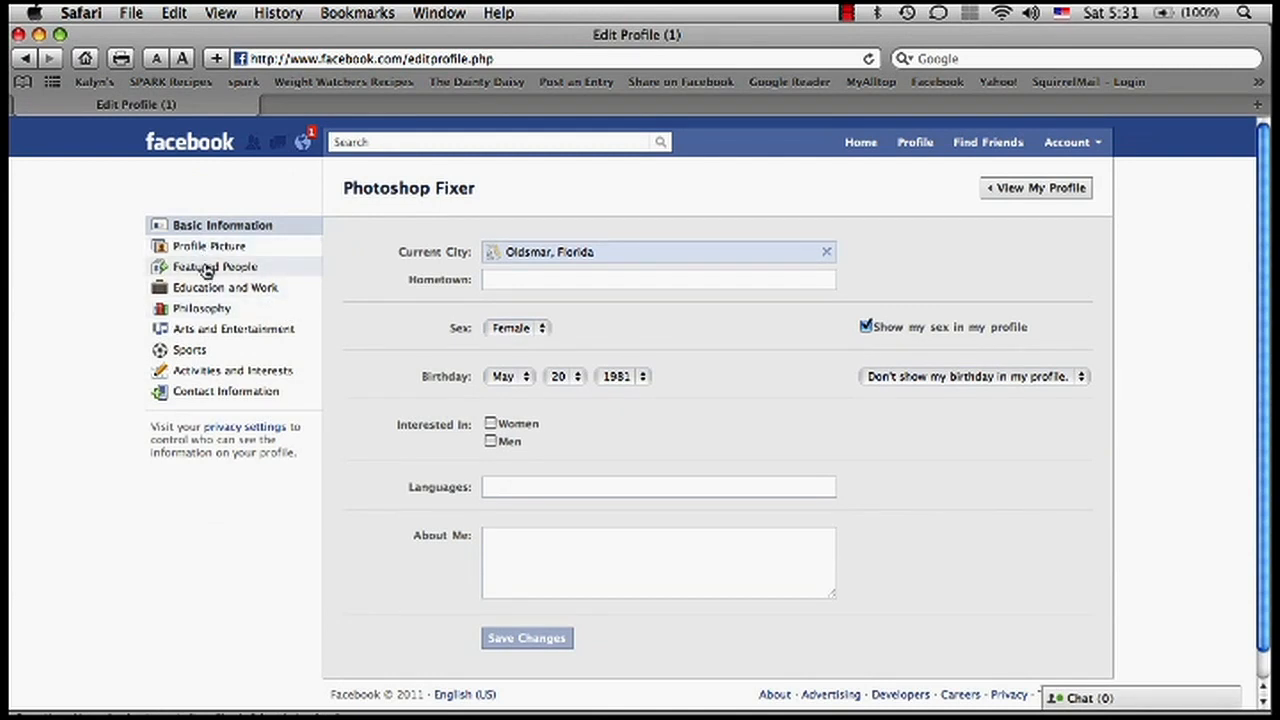
pyautogui.click(207, 267)
pyautogui.click(568, 254)
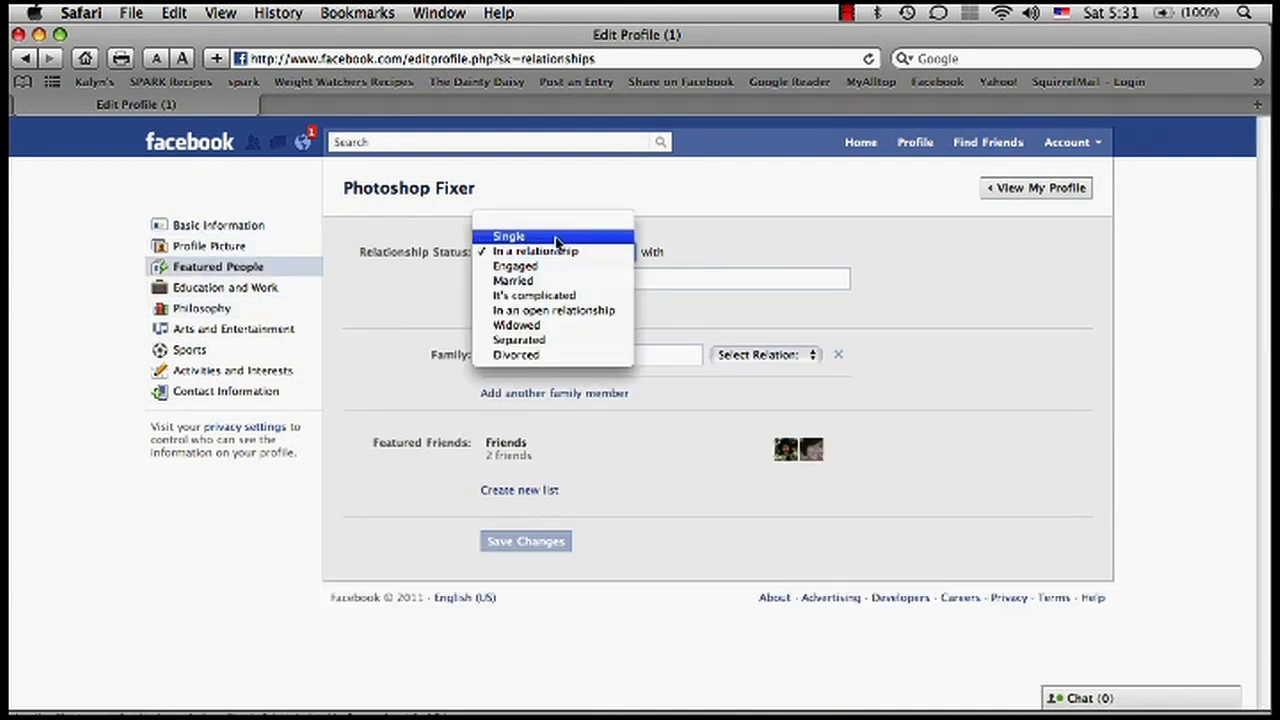
pyautogui.click(557, 241)
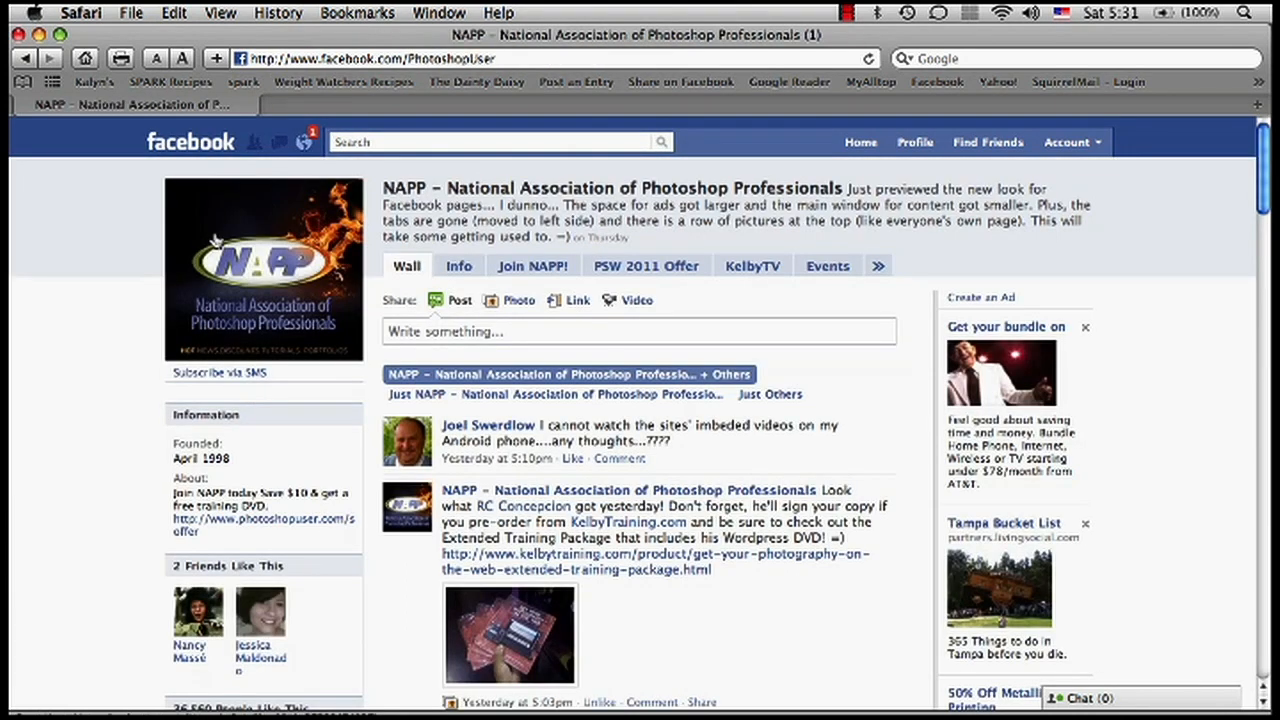
pyautogui.click(180, 145)
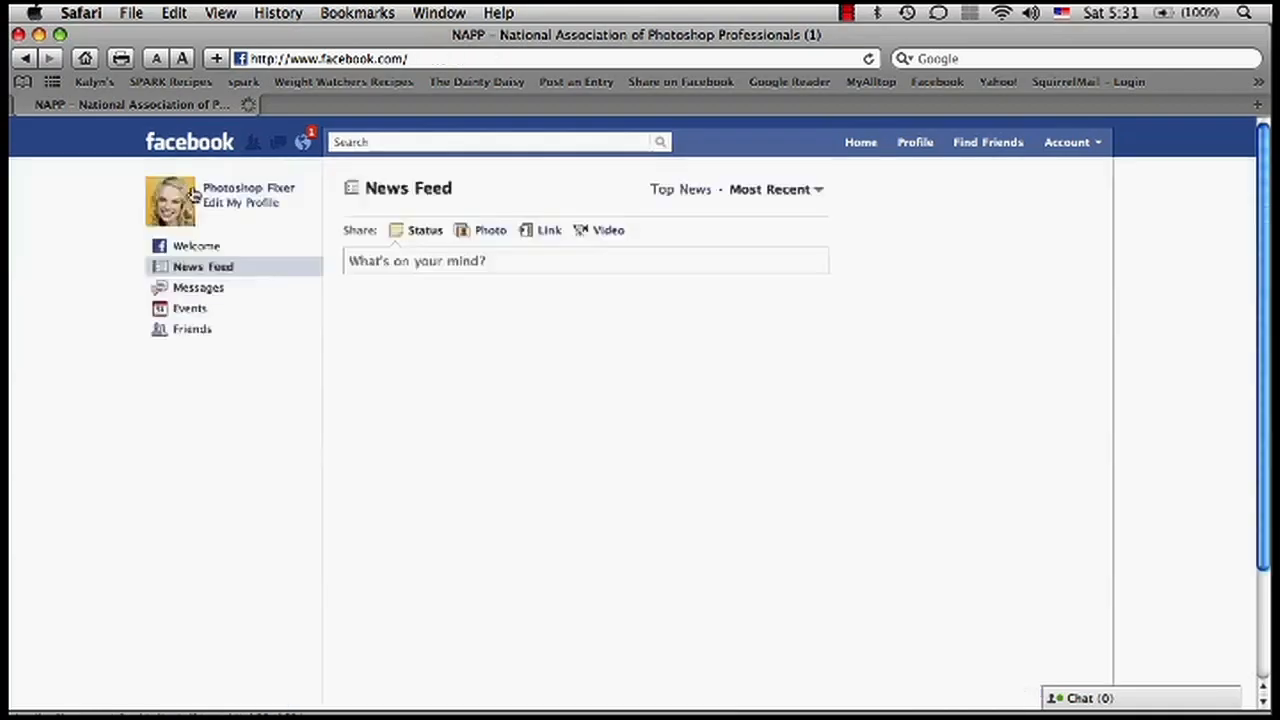